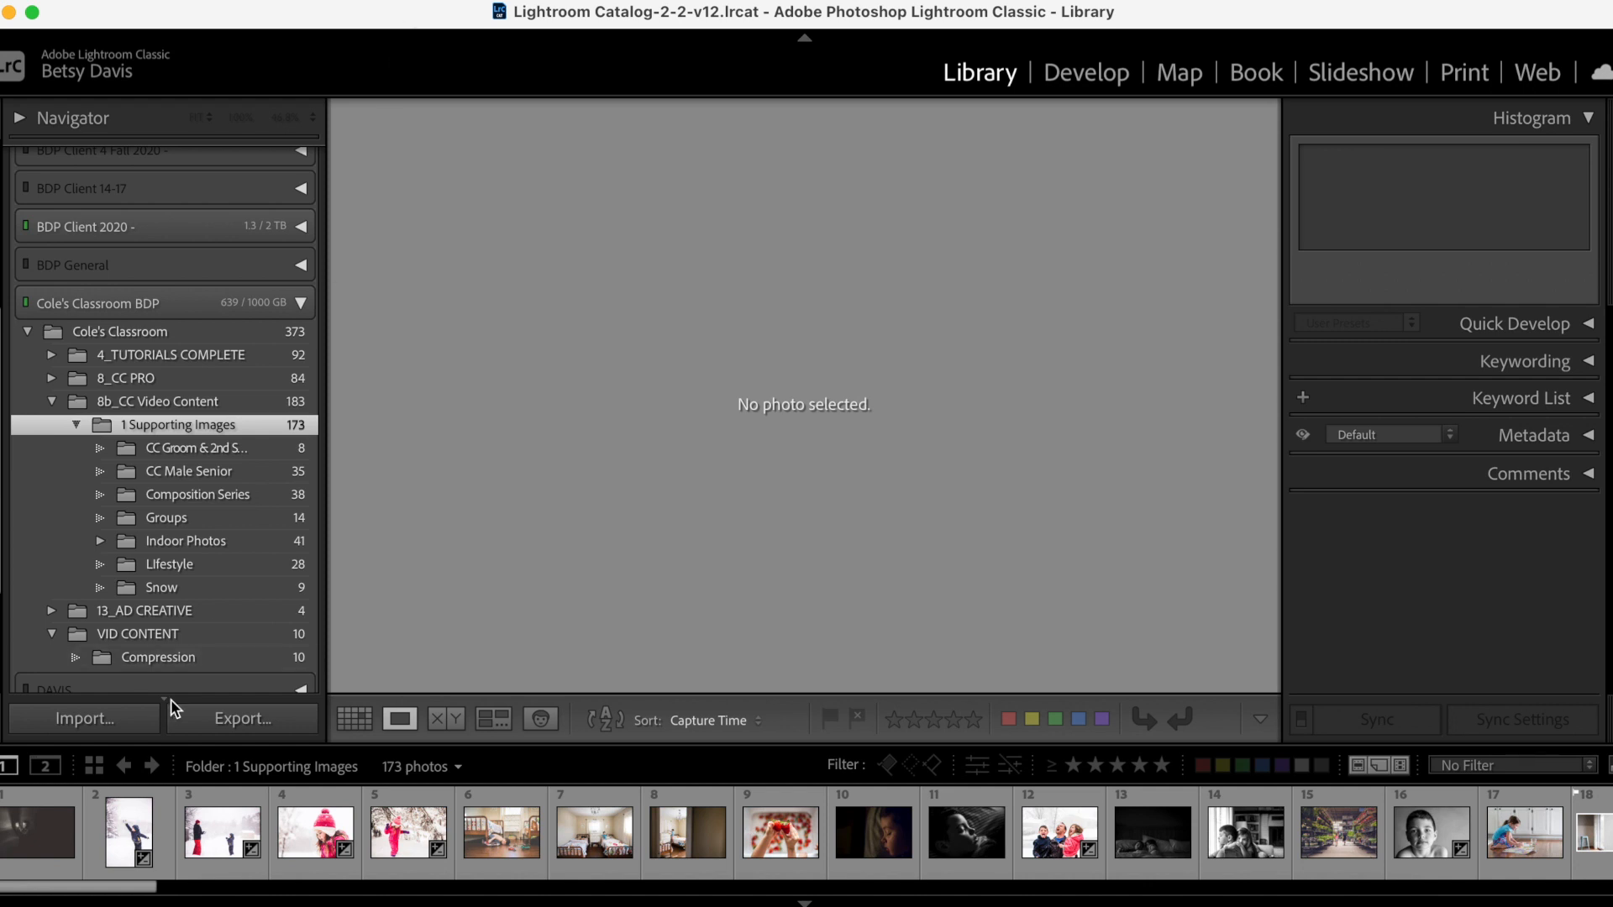
Start an import from the "Add LR Preset on Import" folder inside 8b_CC Video Content > 1 Supporting Images and review its photos.
left_click(118, 715)
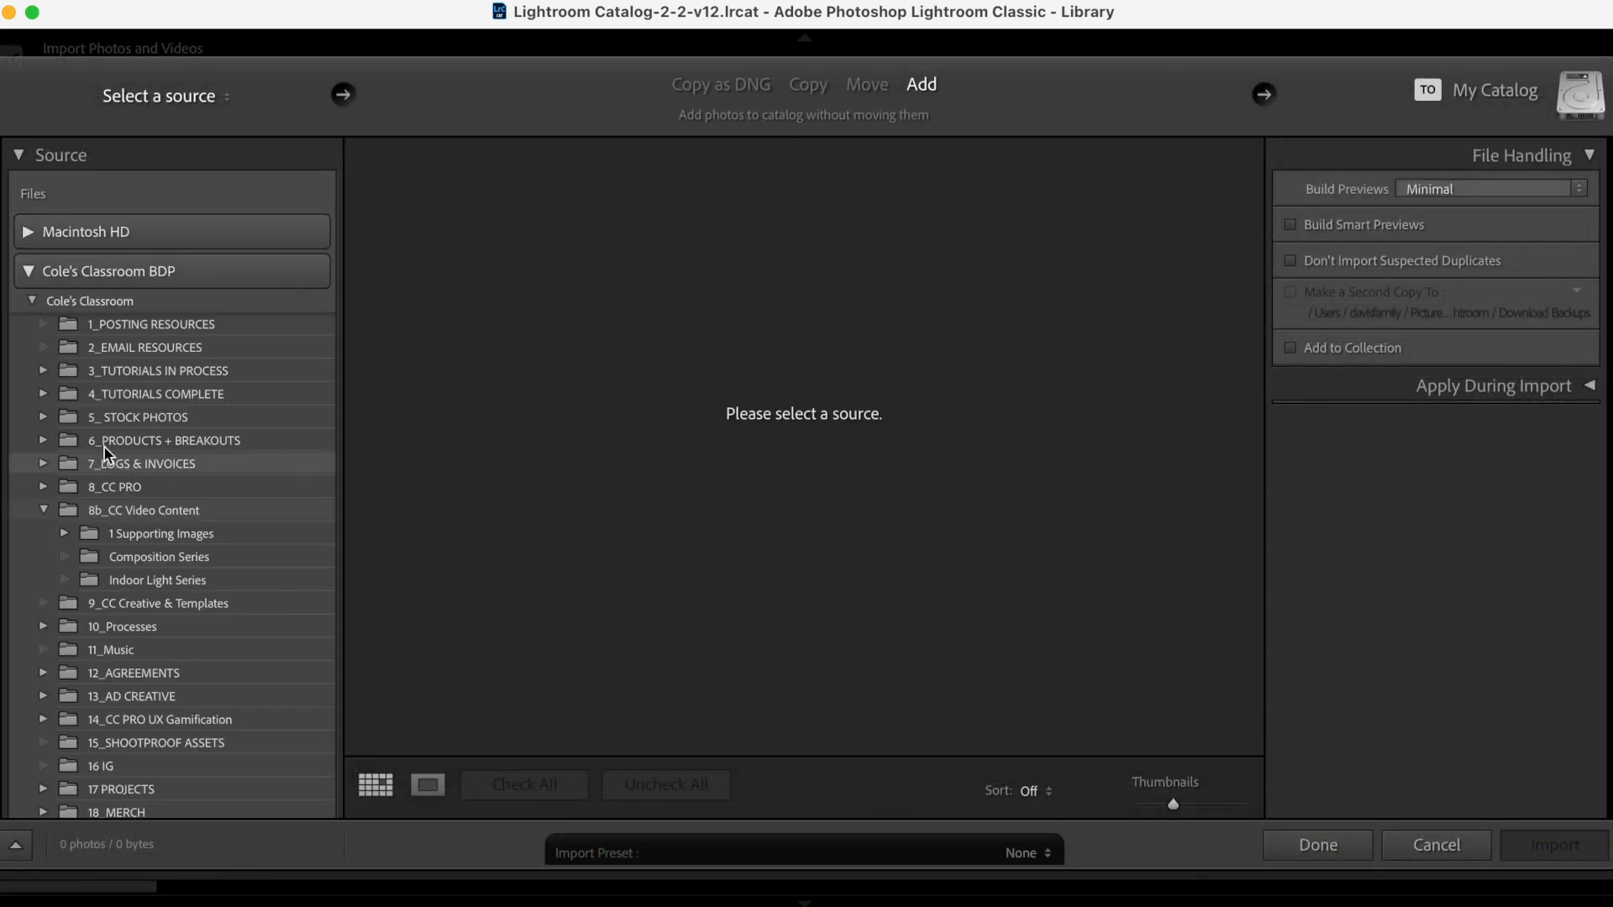
left_click(150, 536)
left_click(64, 534)
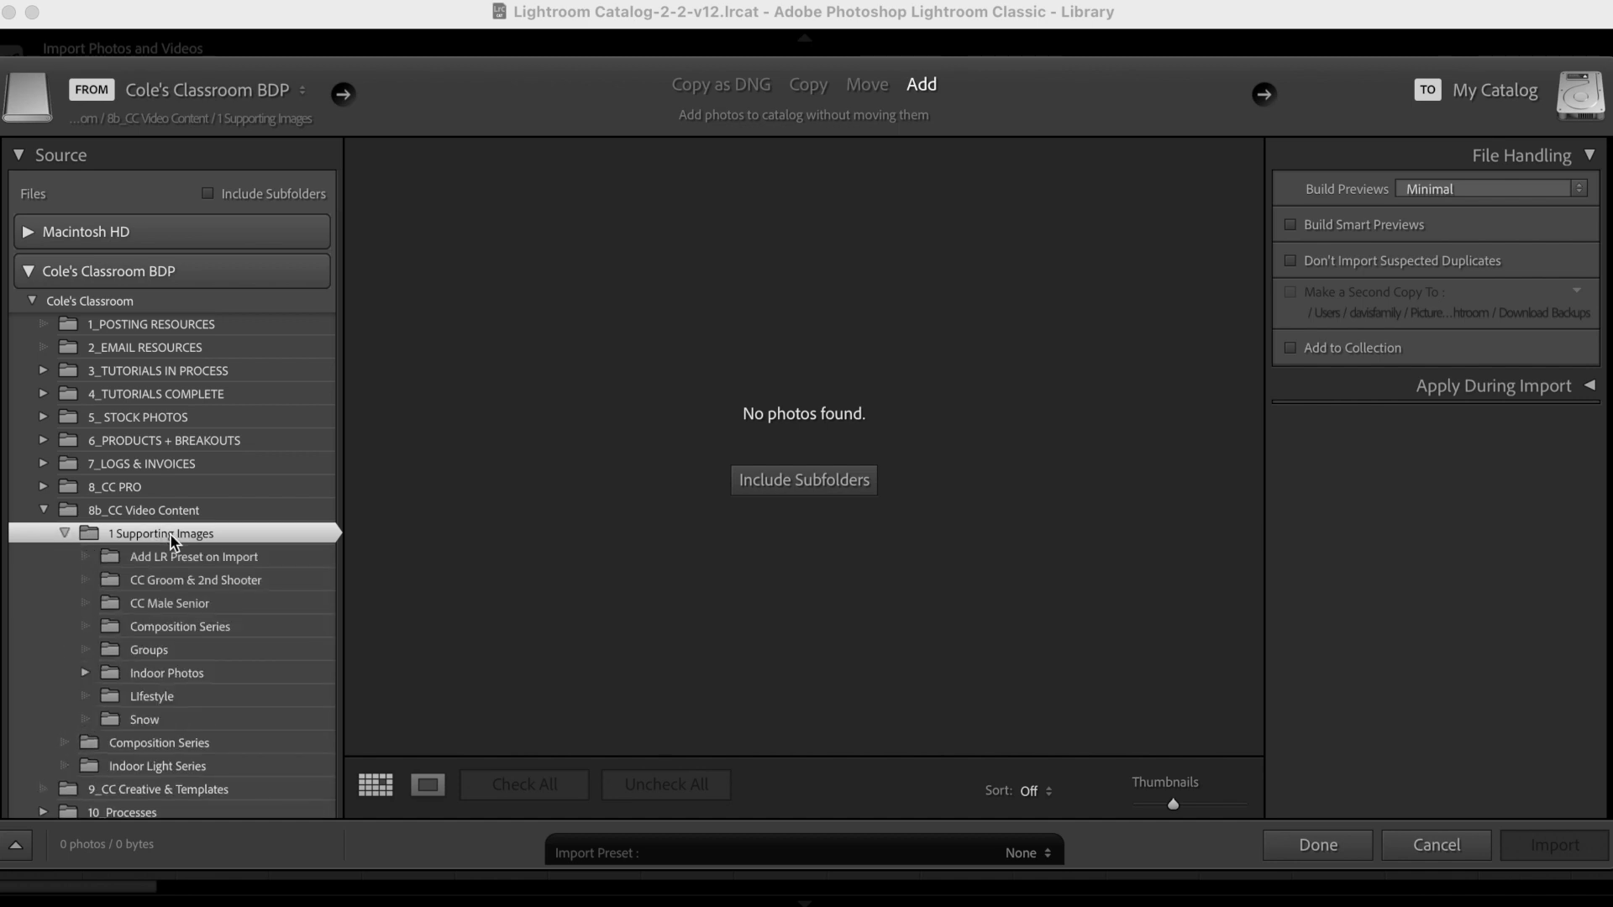
left_click(172, 556)
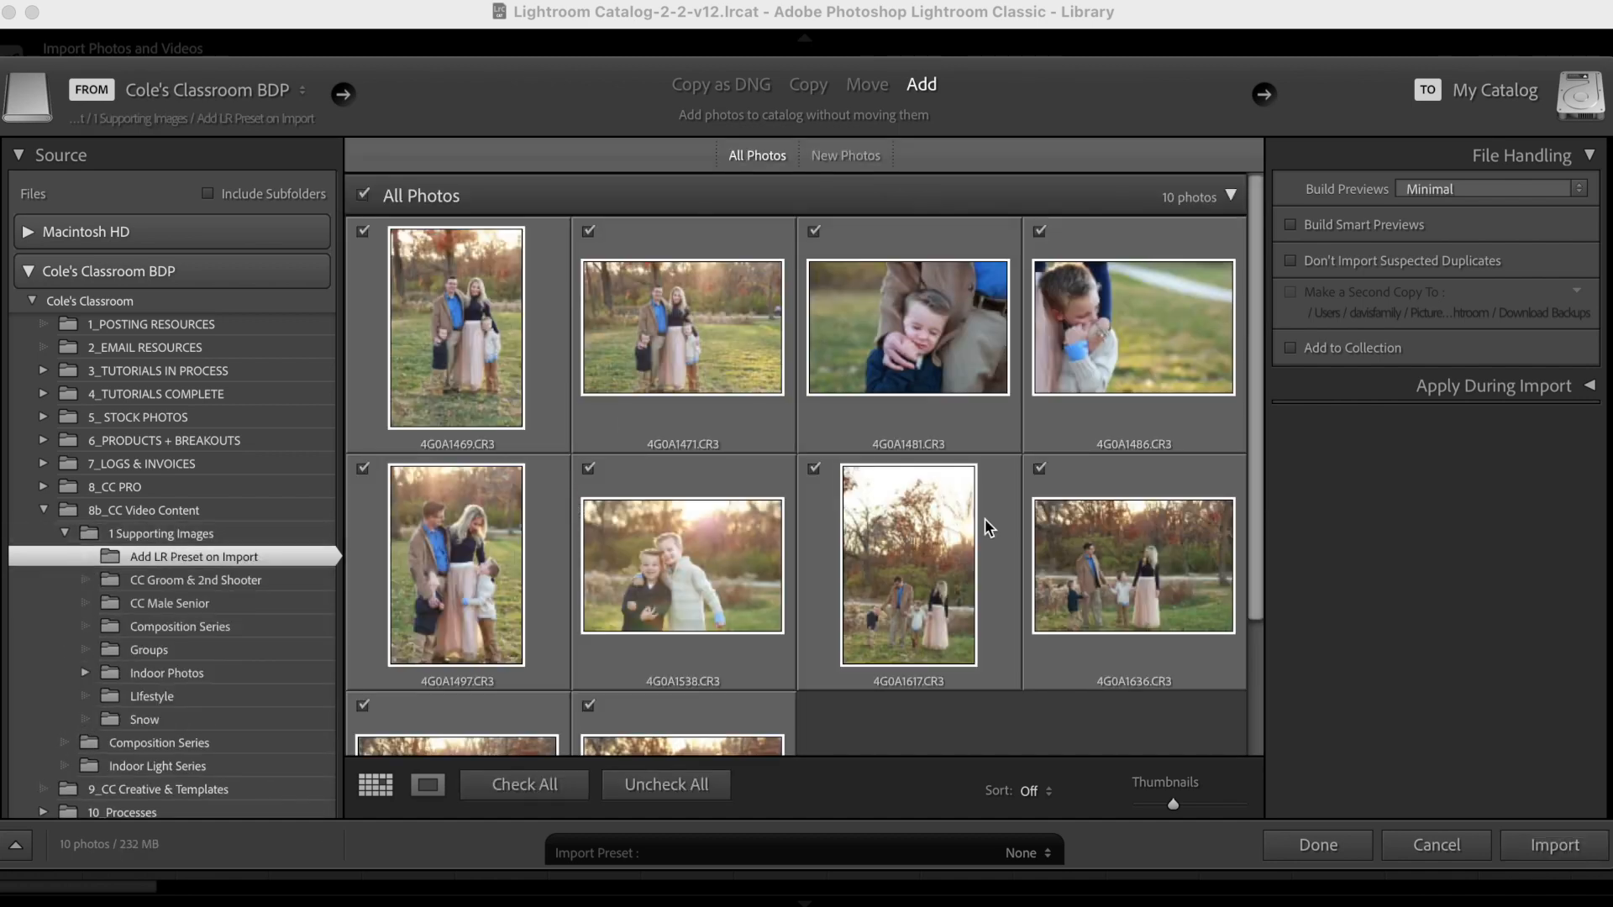
scroll(837, 563, "down", 3)
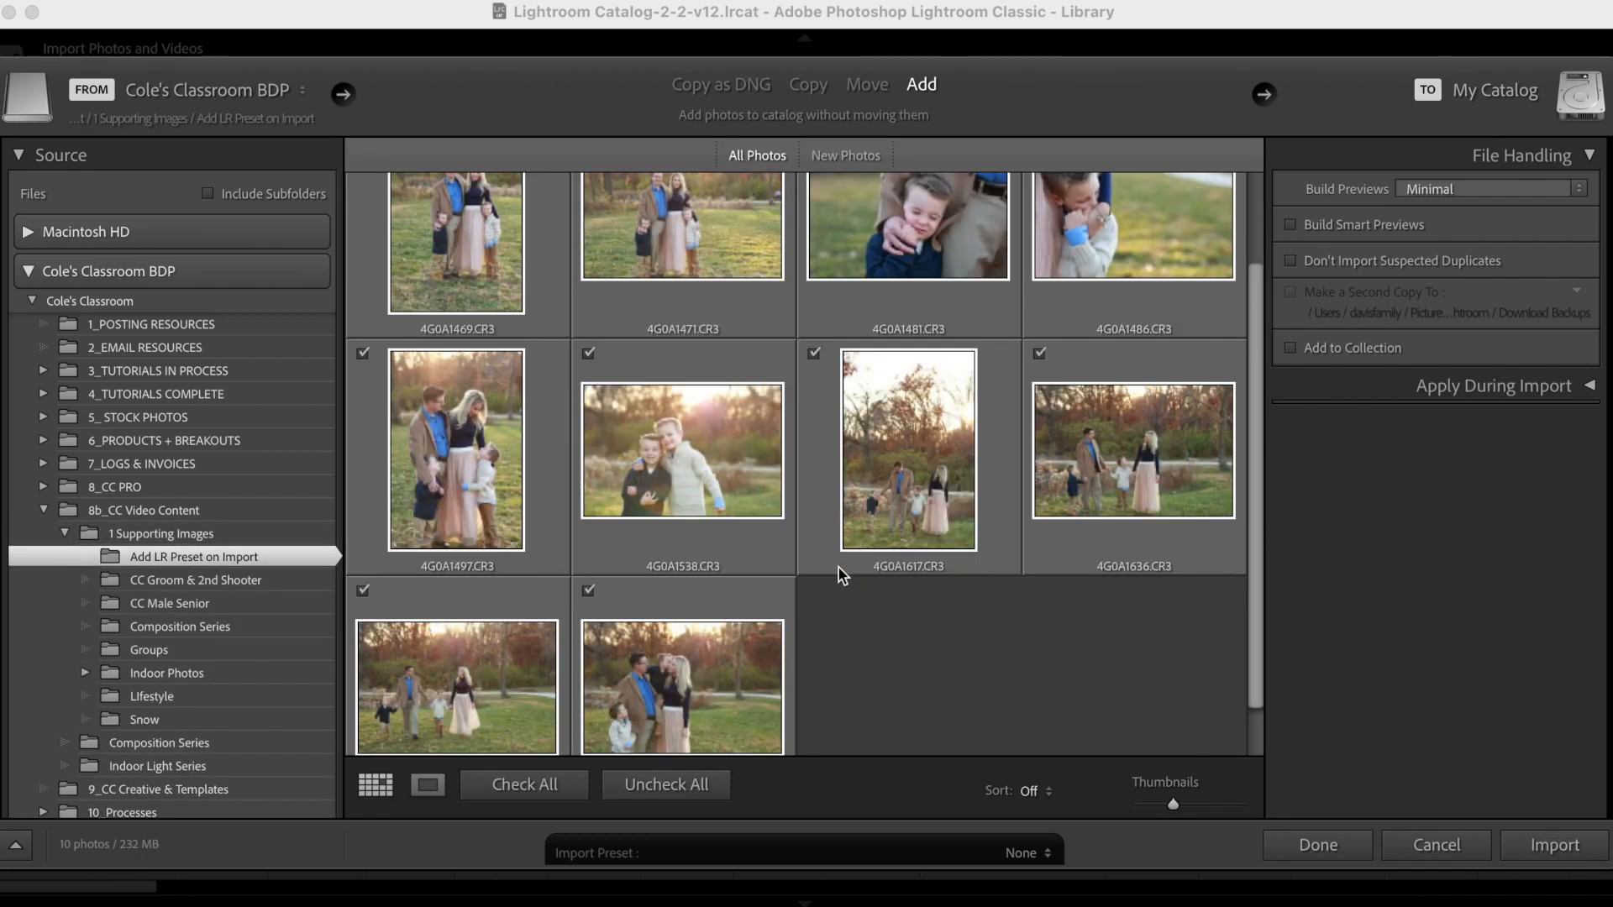
scroll(839, 568, "up", 2)
scroll(838, 566, "up", 1)
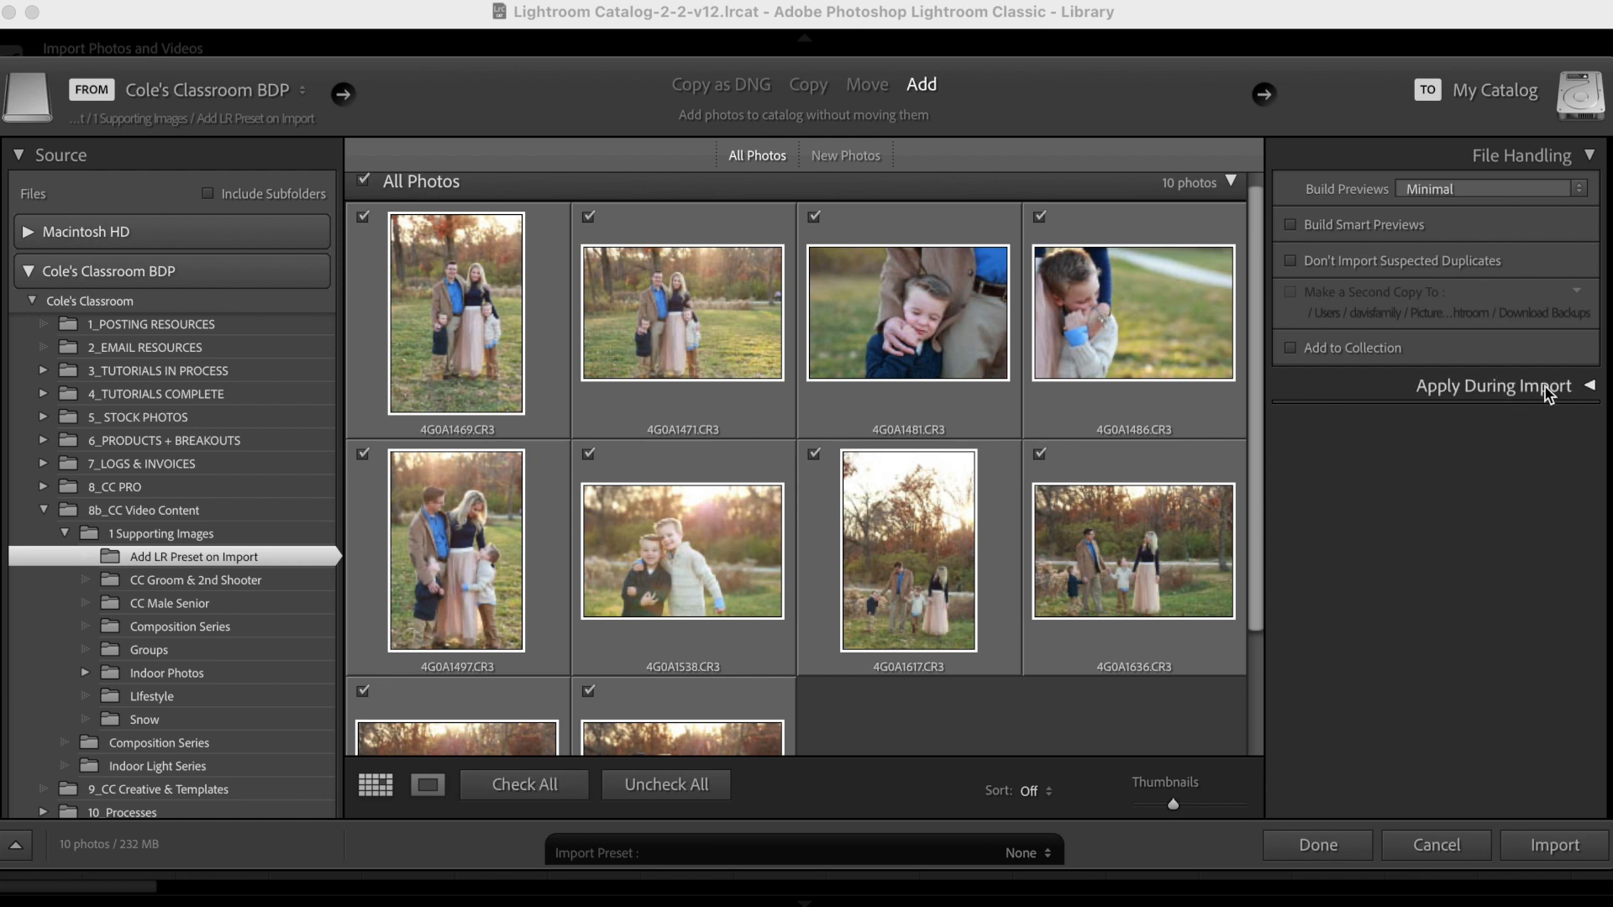
Set the develop settings applied during import to the BDP Clean Warm user preset.
left_click(1589, 388)
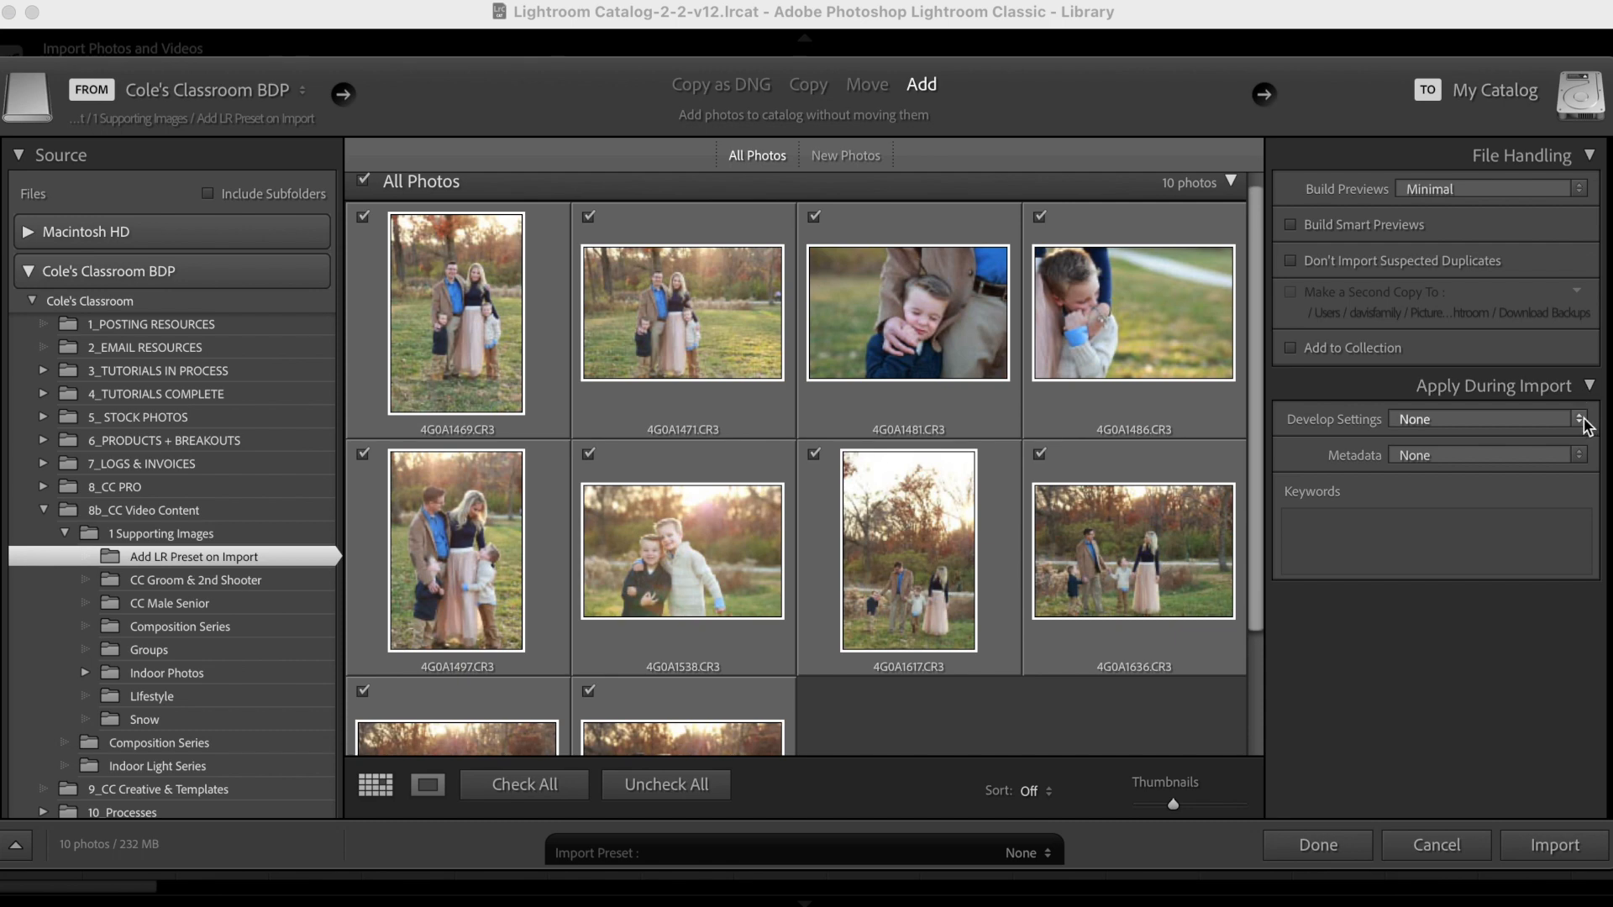
left_click(1584, 420)
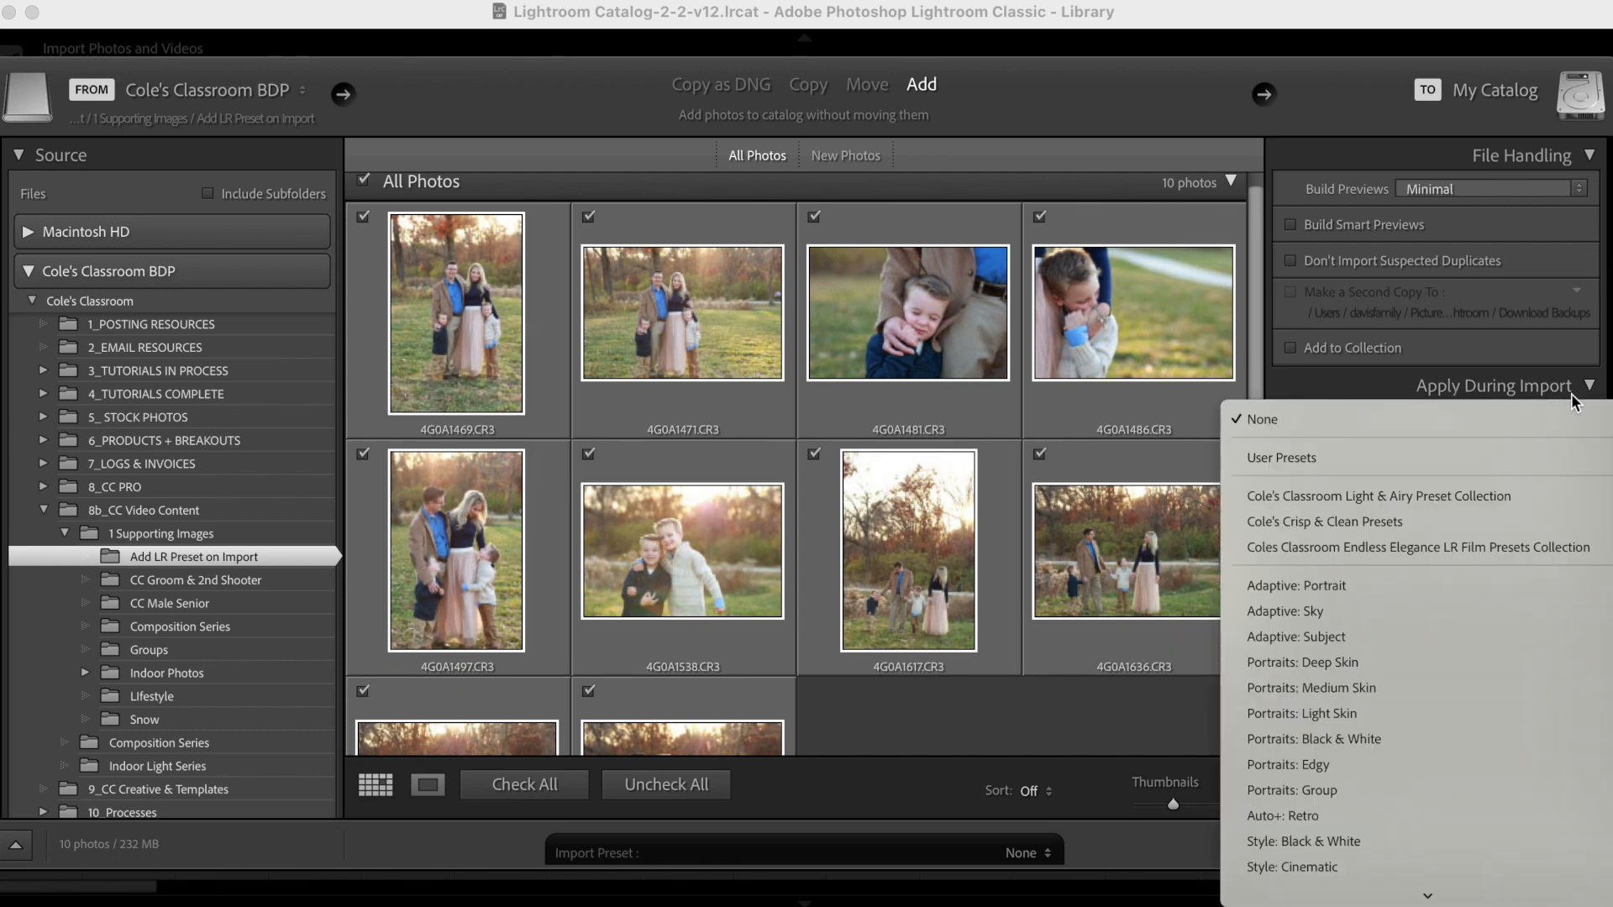
left_click(1403, 392)
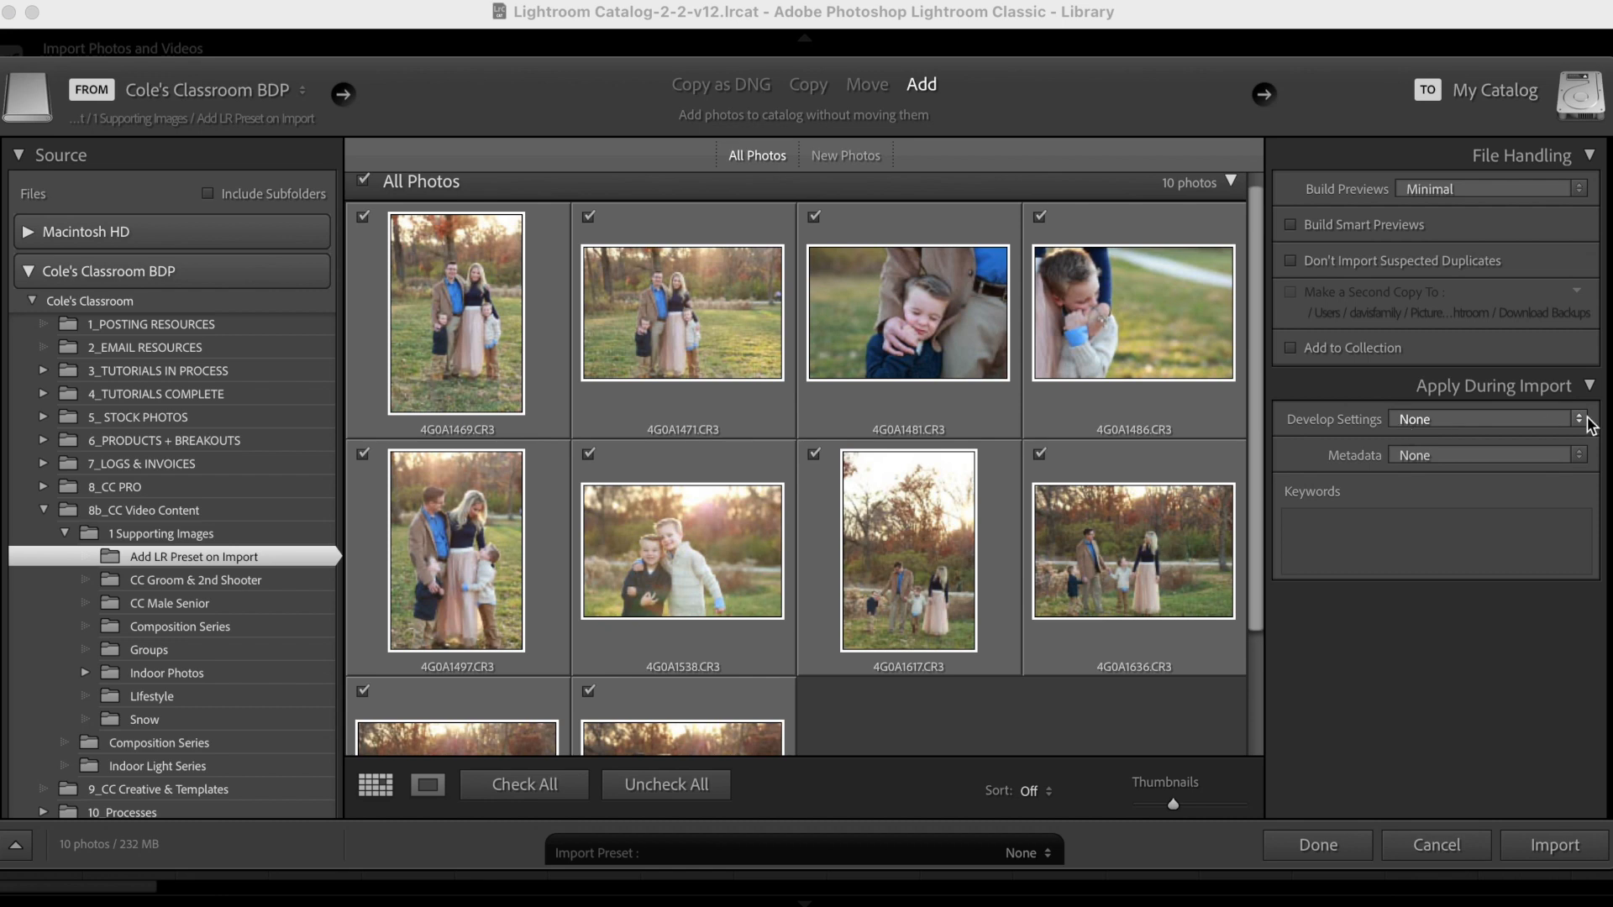
left_click(1584, 420)
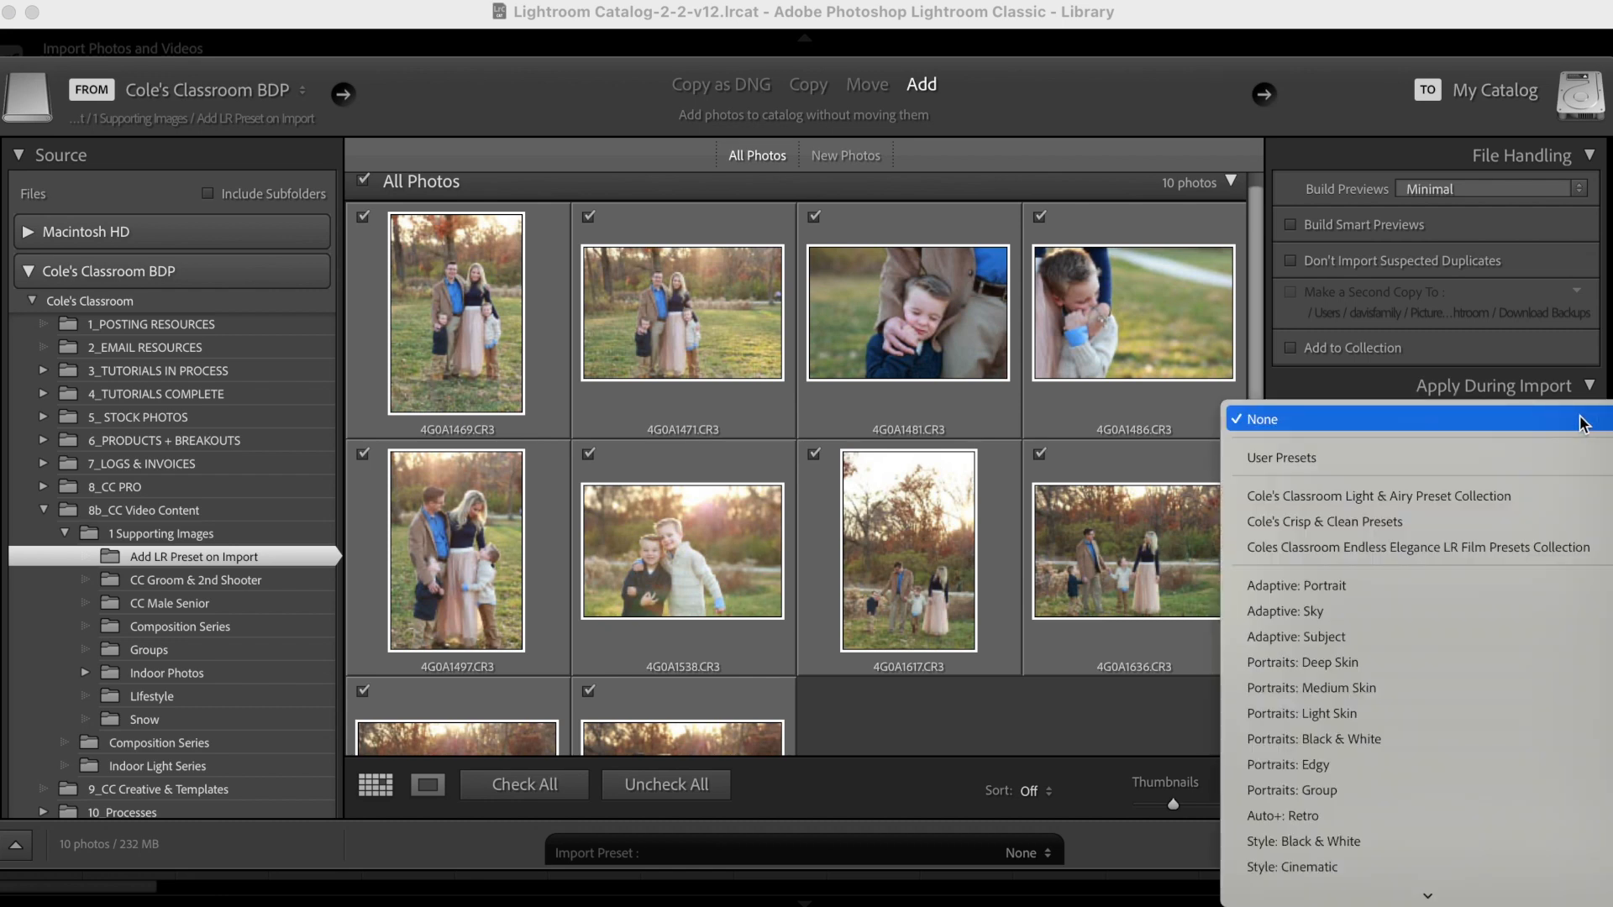
mouse_move(1590, 458)
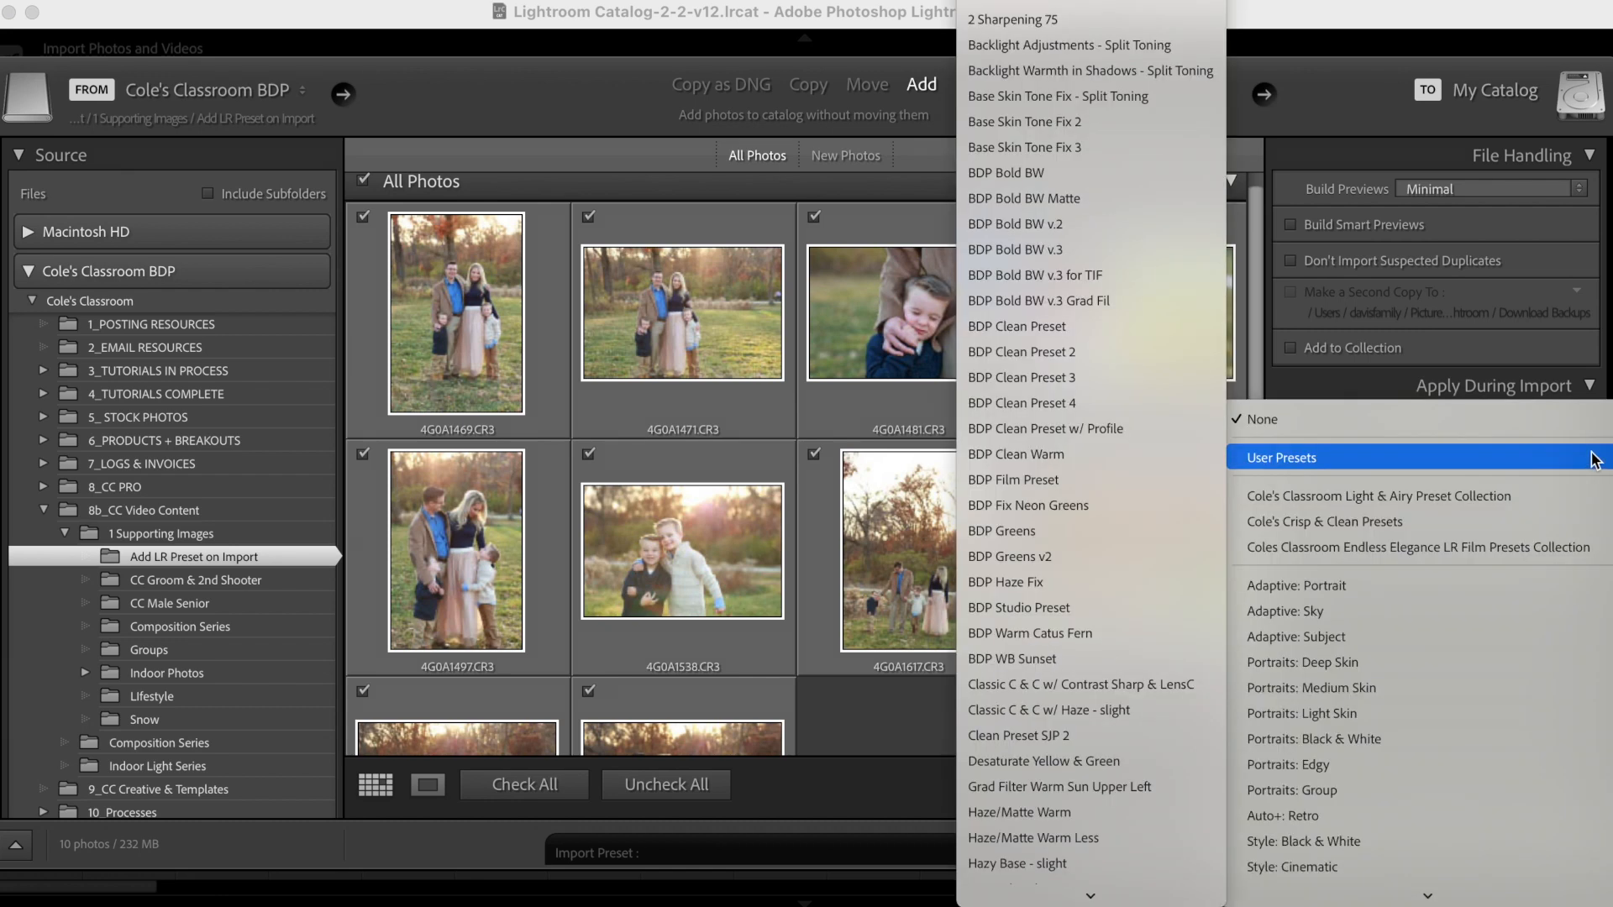
mouse_move(1415, 457)
left_click(1048, 455)
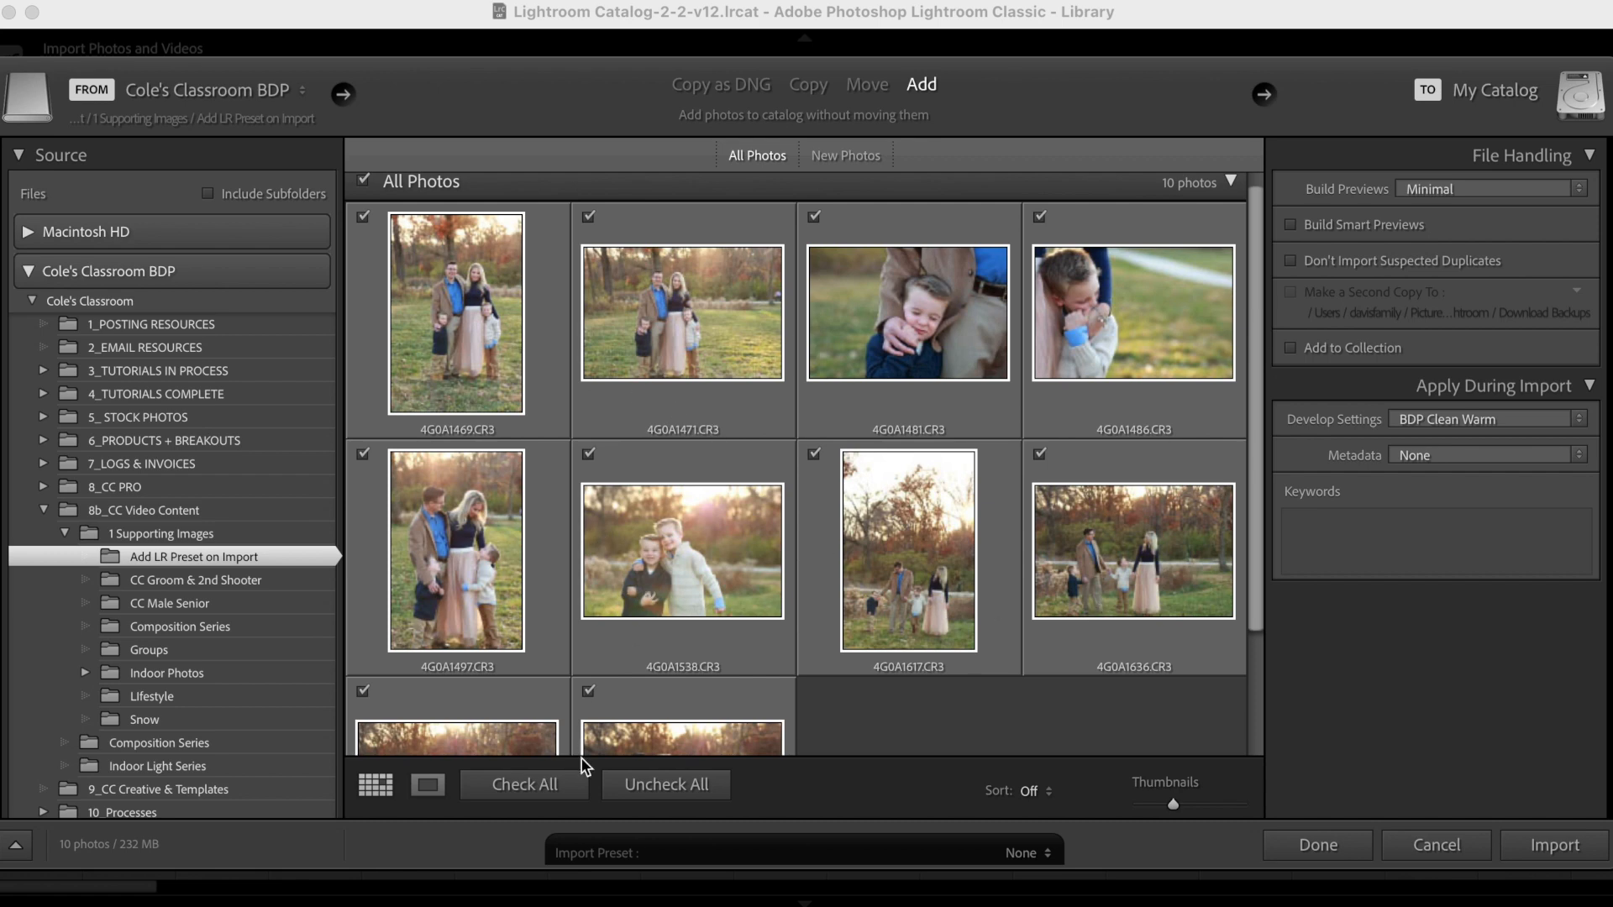
Import all ten checked photos into the catalog and hide the folders panel beside the Library grid.
scroll(717, 637, "down", 3)
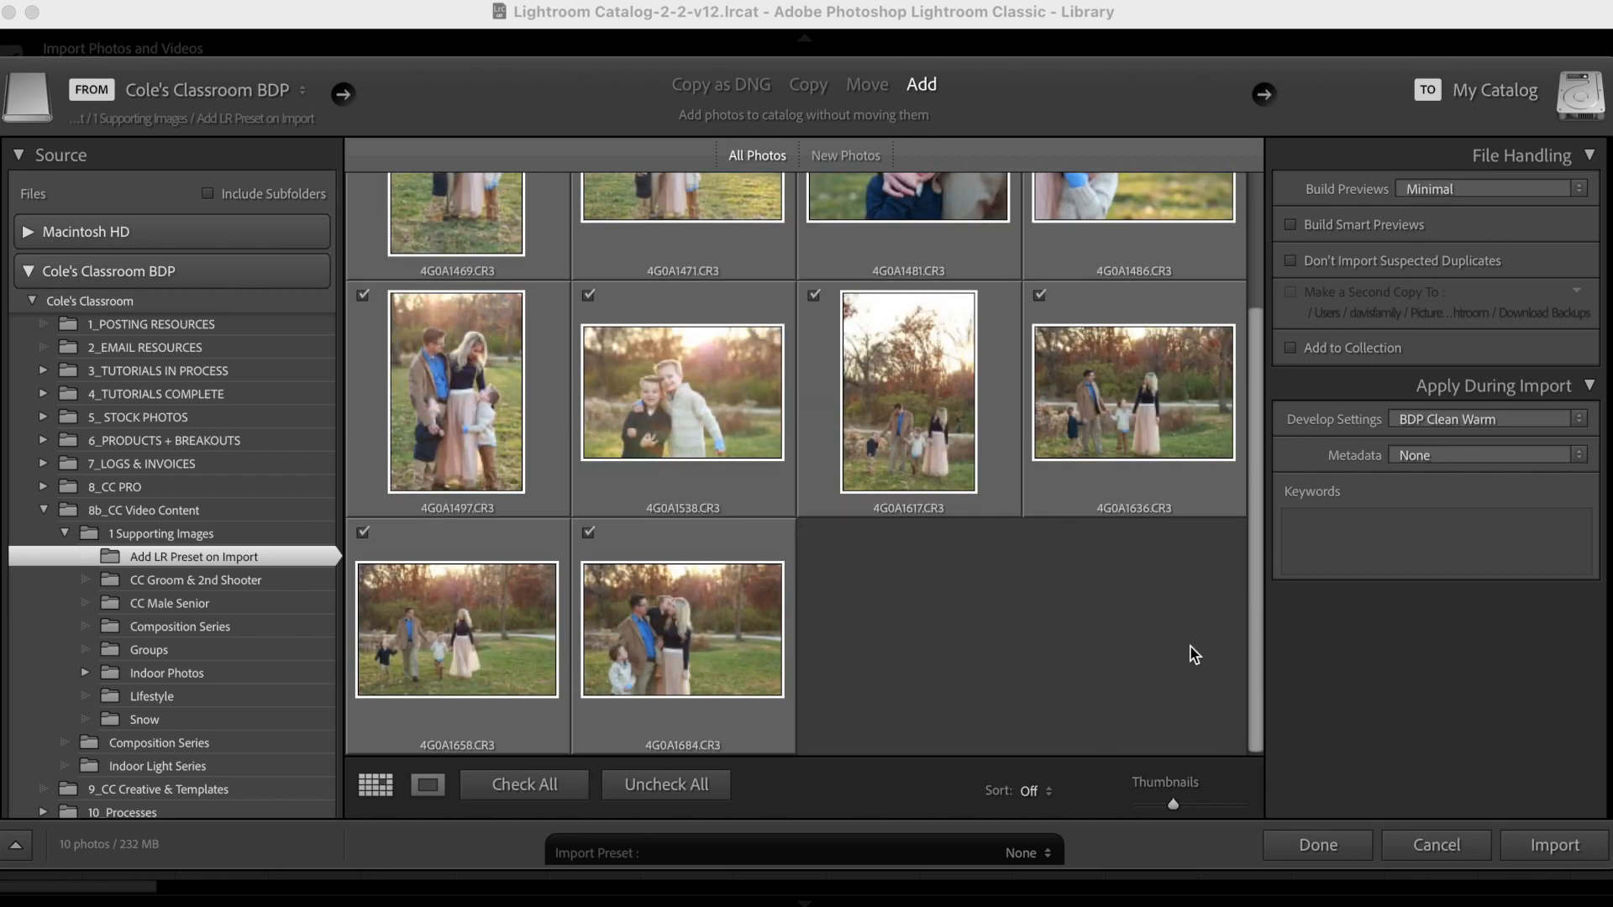
left_click(1554, 845)
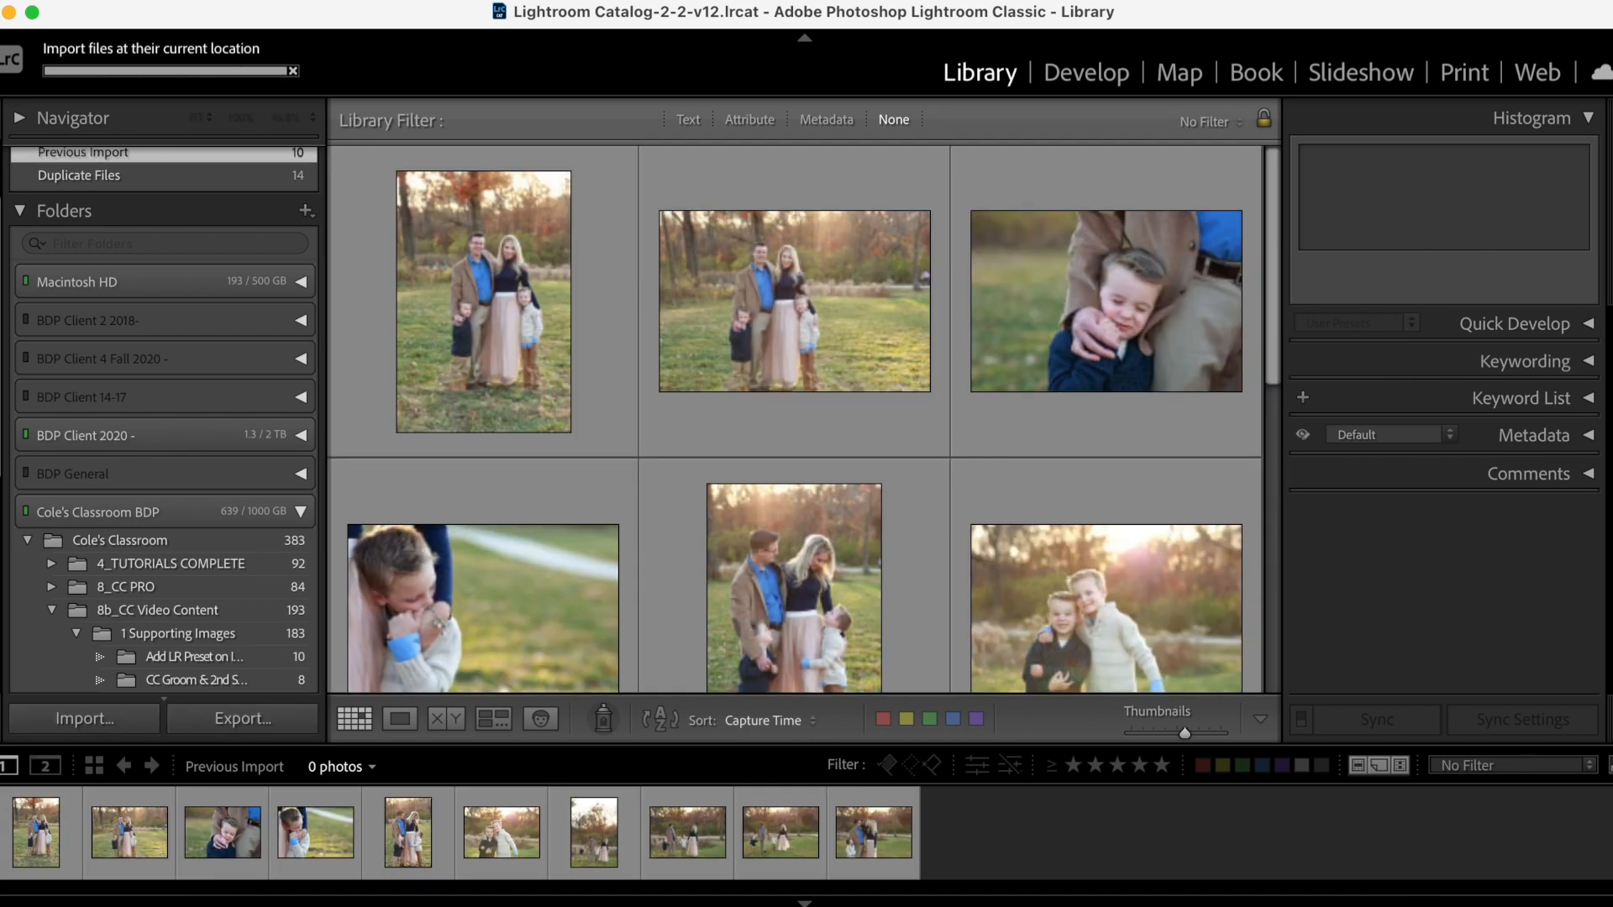
left_click(3, 421)
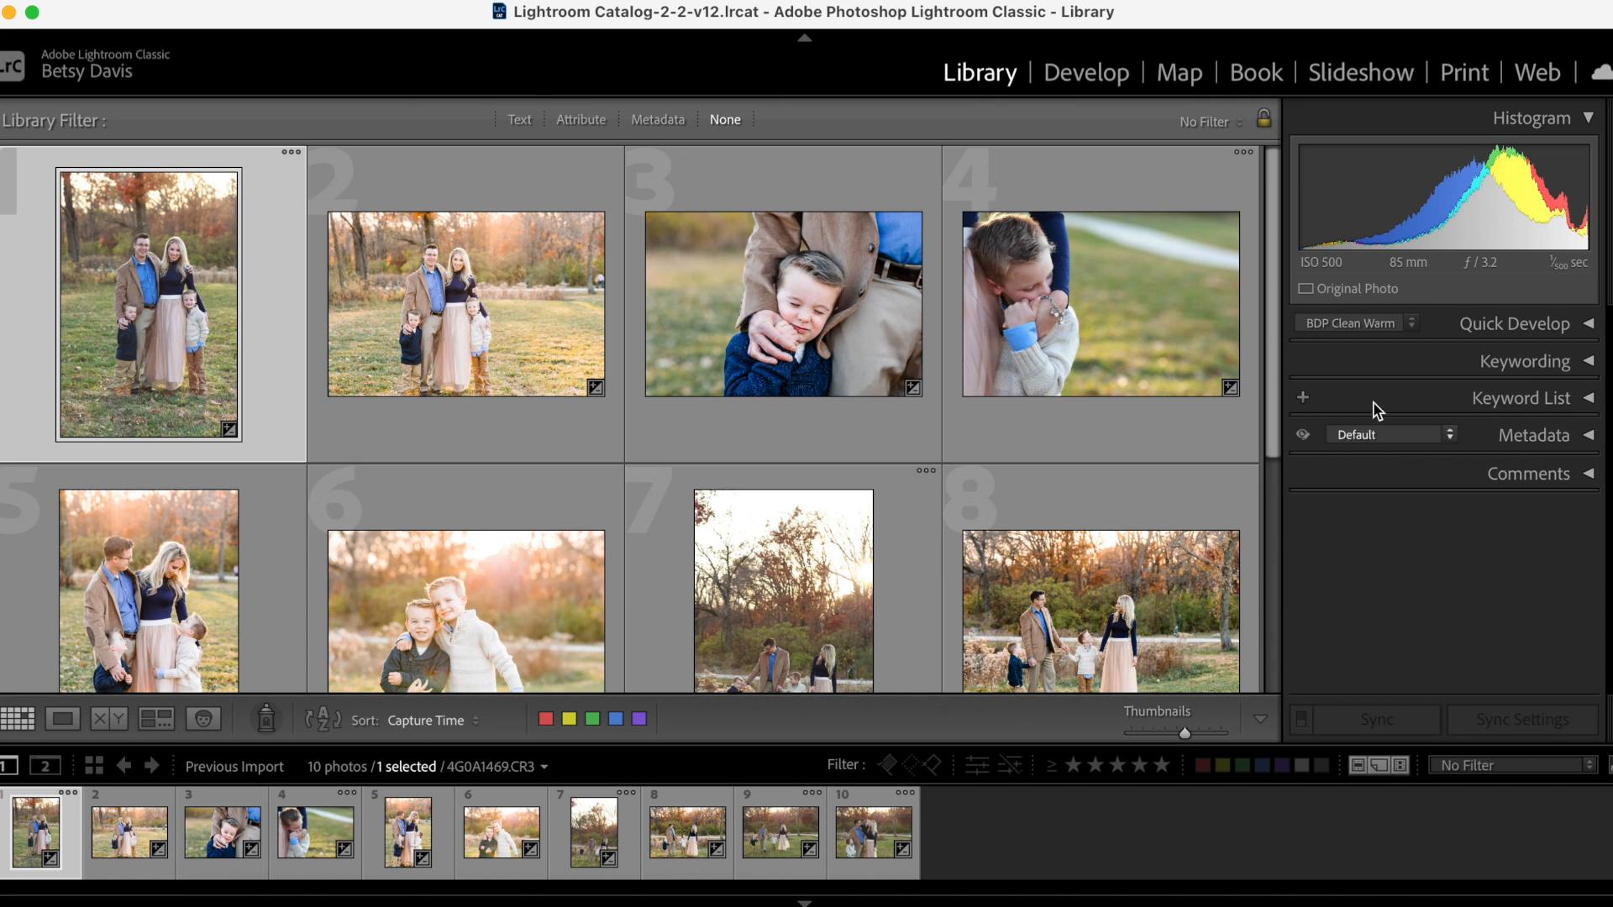
Open the first imported photo in the Develop module and collapse the presets list.
left_click(1075, 84)
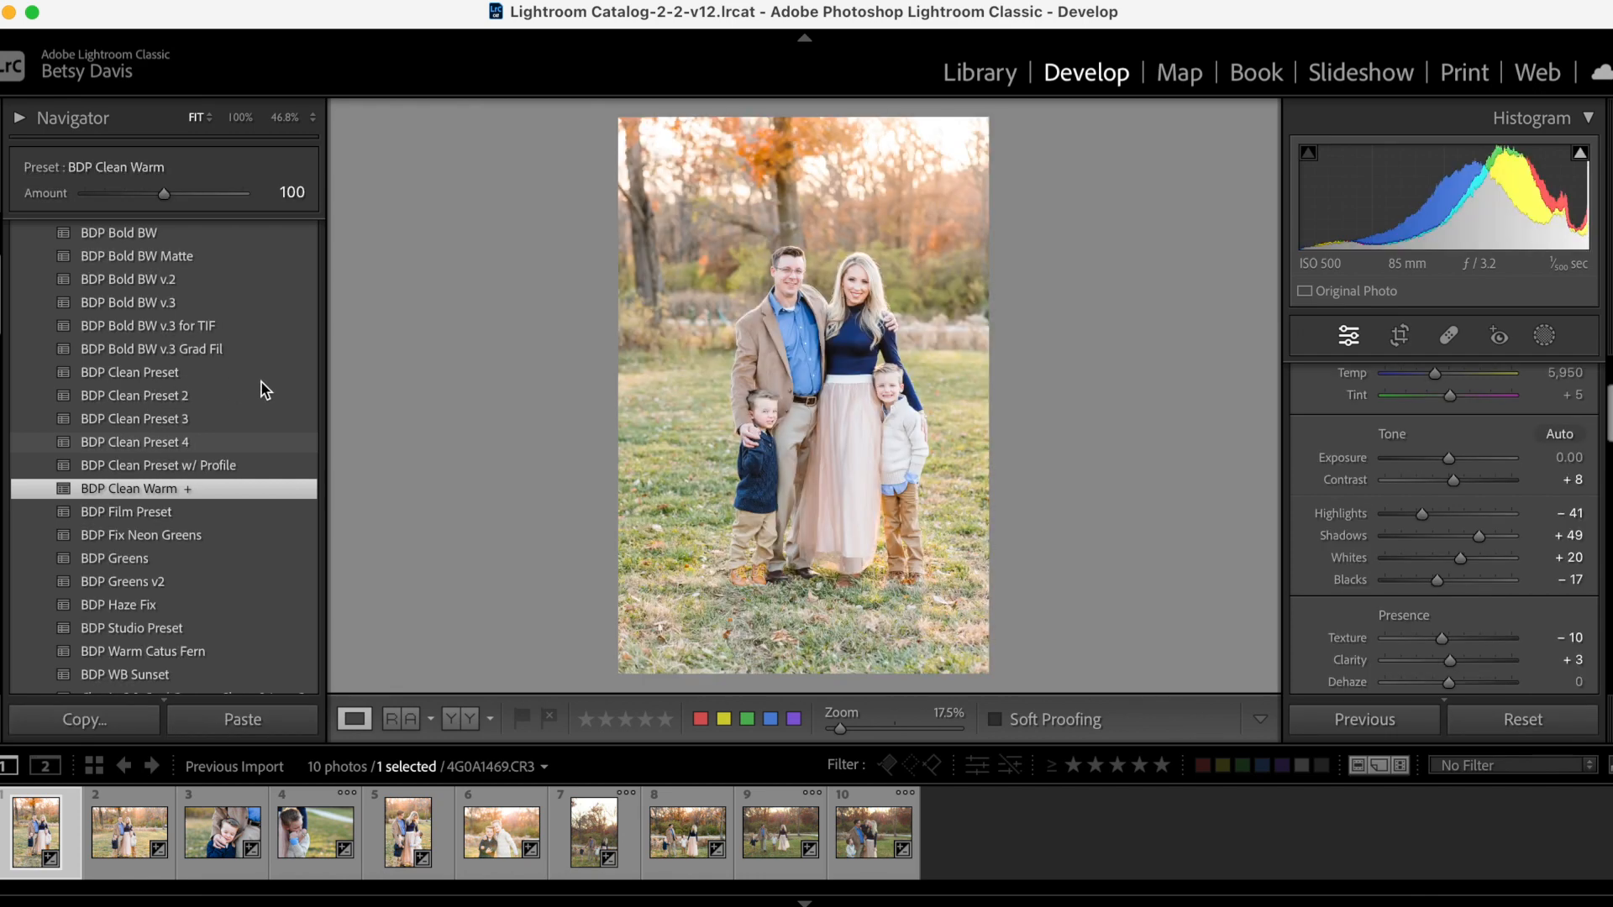
scroll(260, 382, "up", 3)
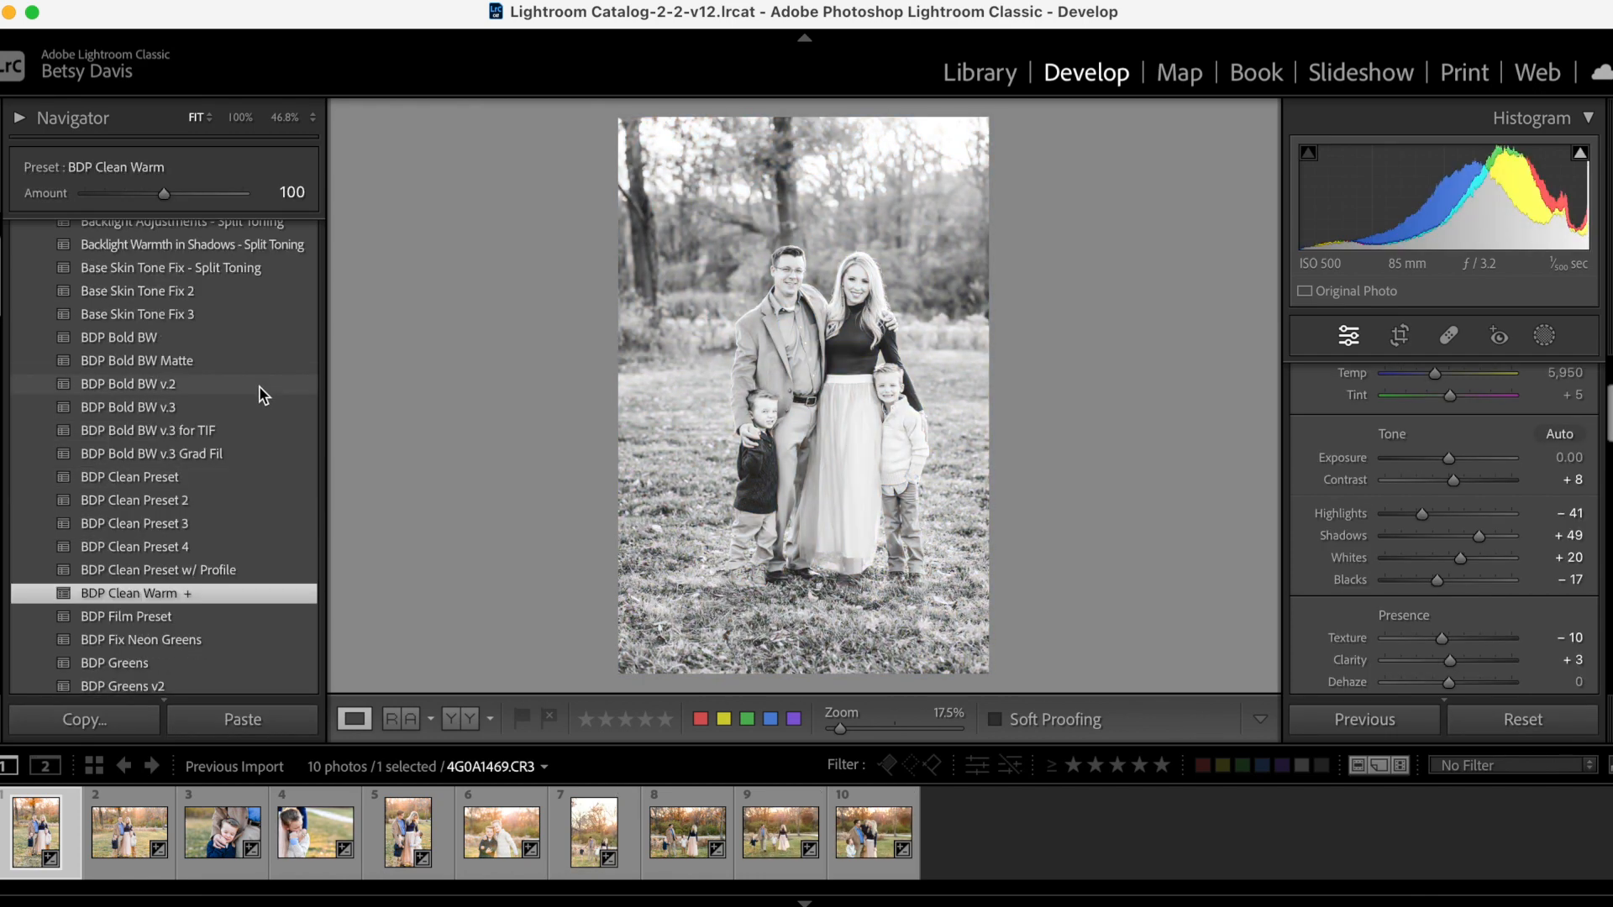
scroll(258, 385, "up", 3)
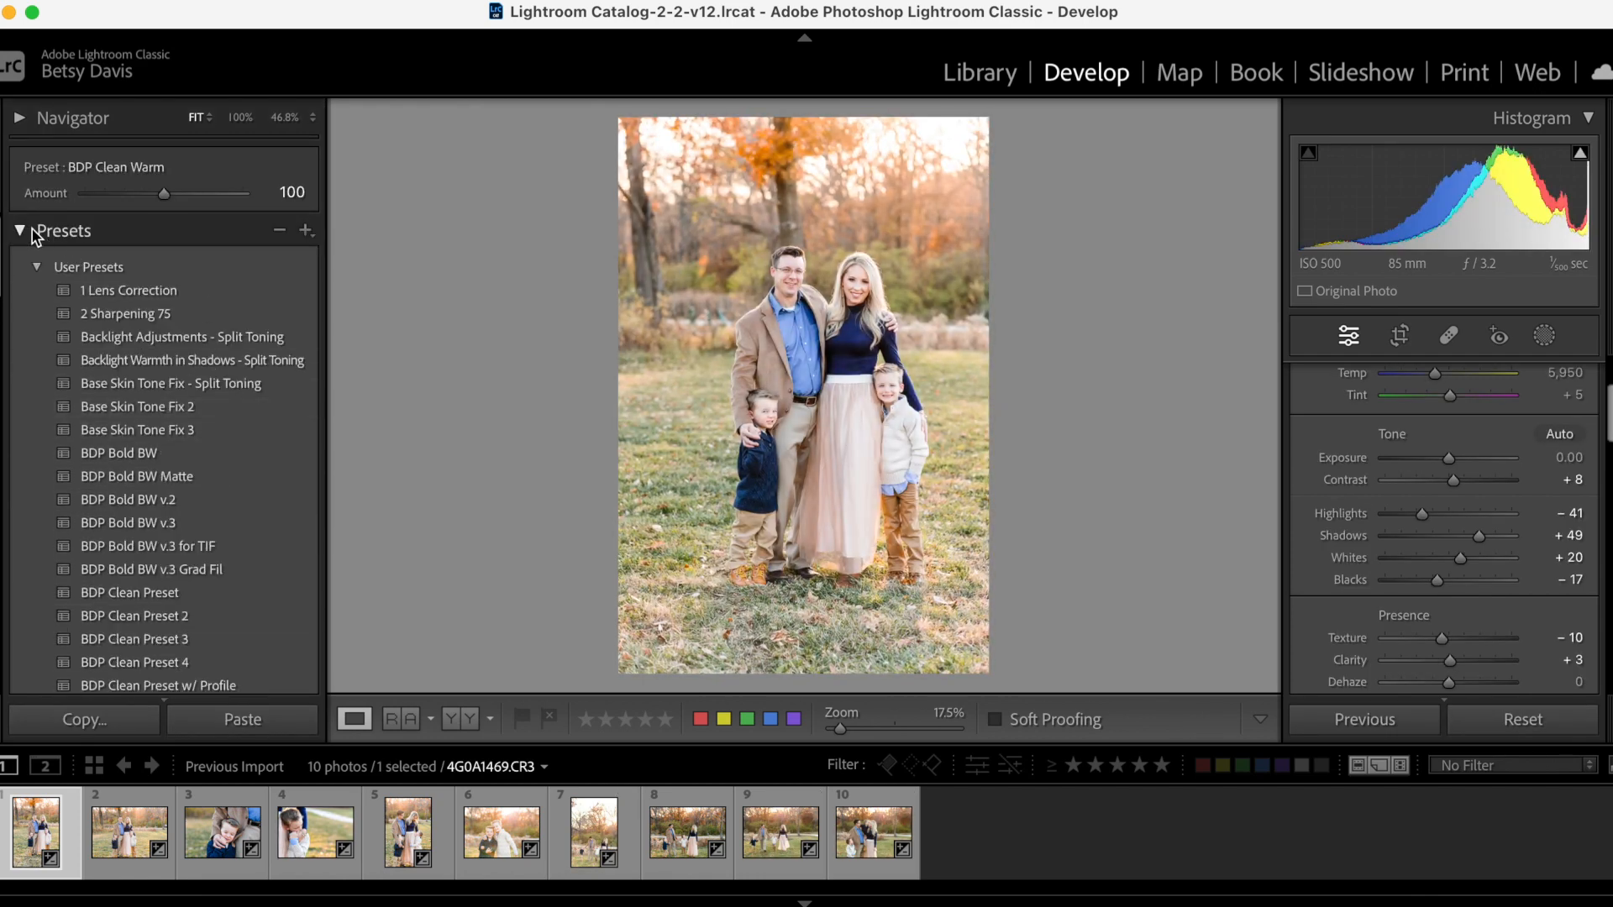
left_click(19, 230)
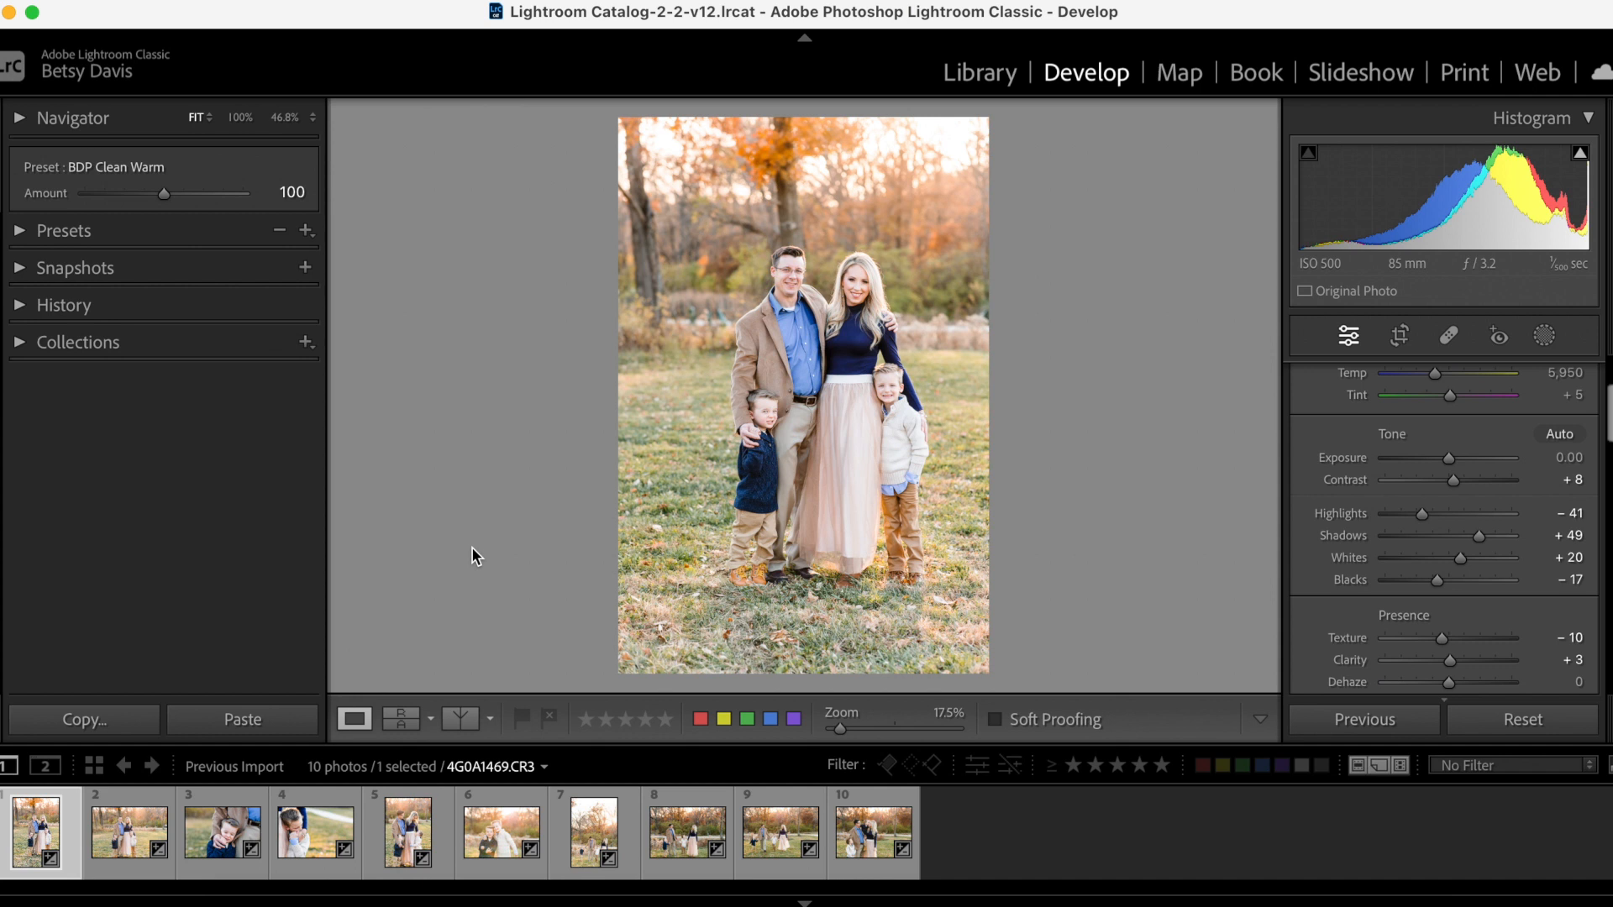
Reset the first photo's develop settings to compare it with the unedited original, and undo the reset.
left_click(1508, 728)
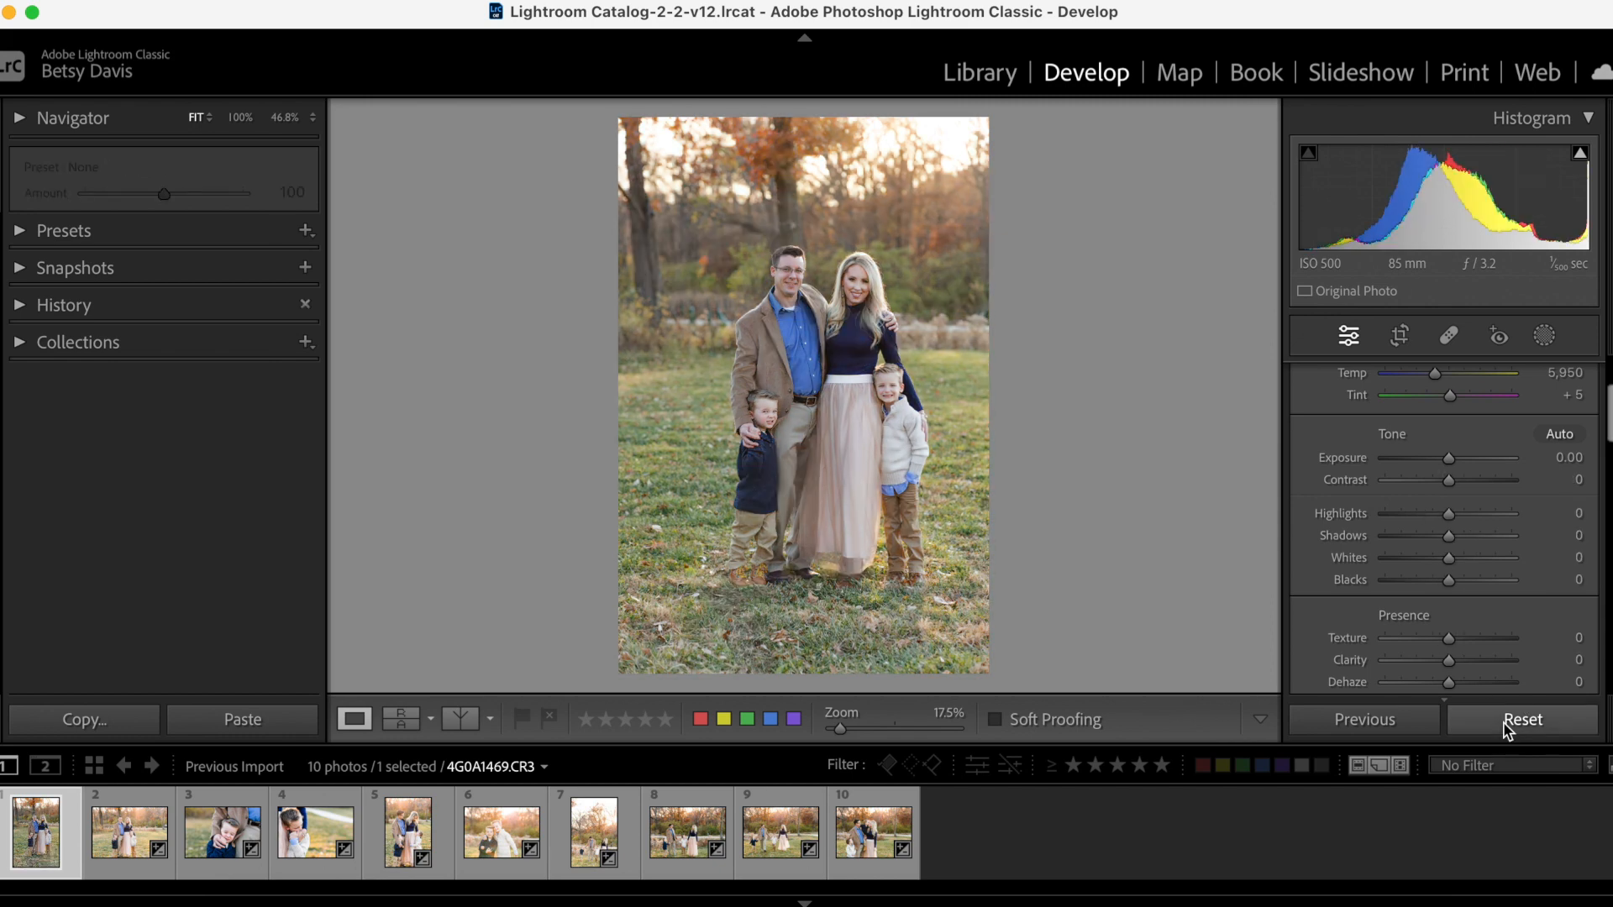
key("super+z")
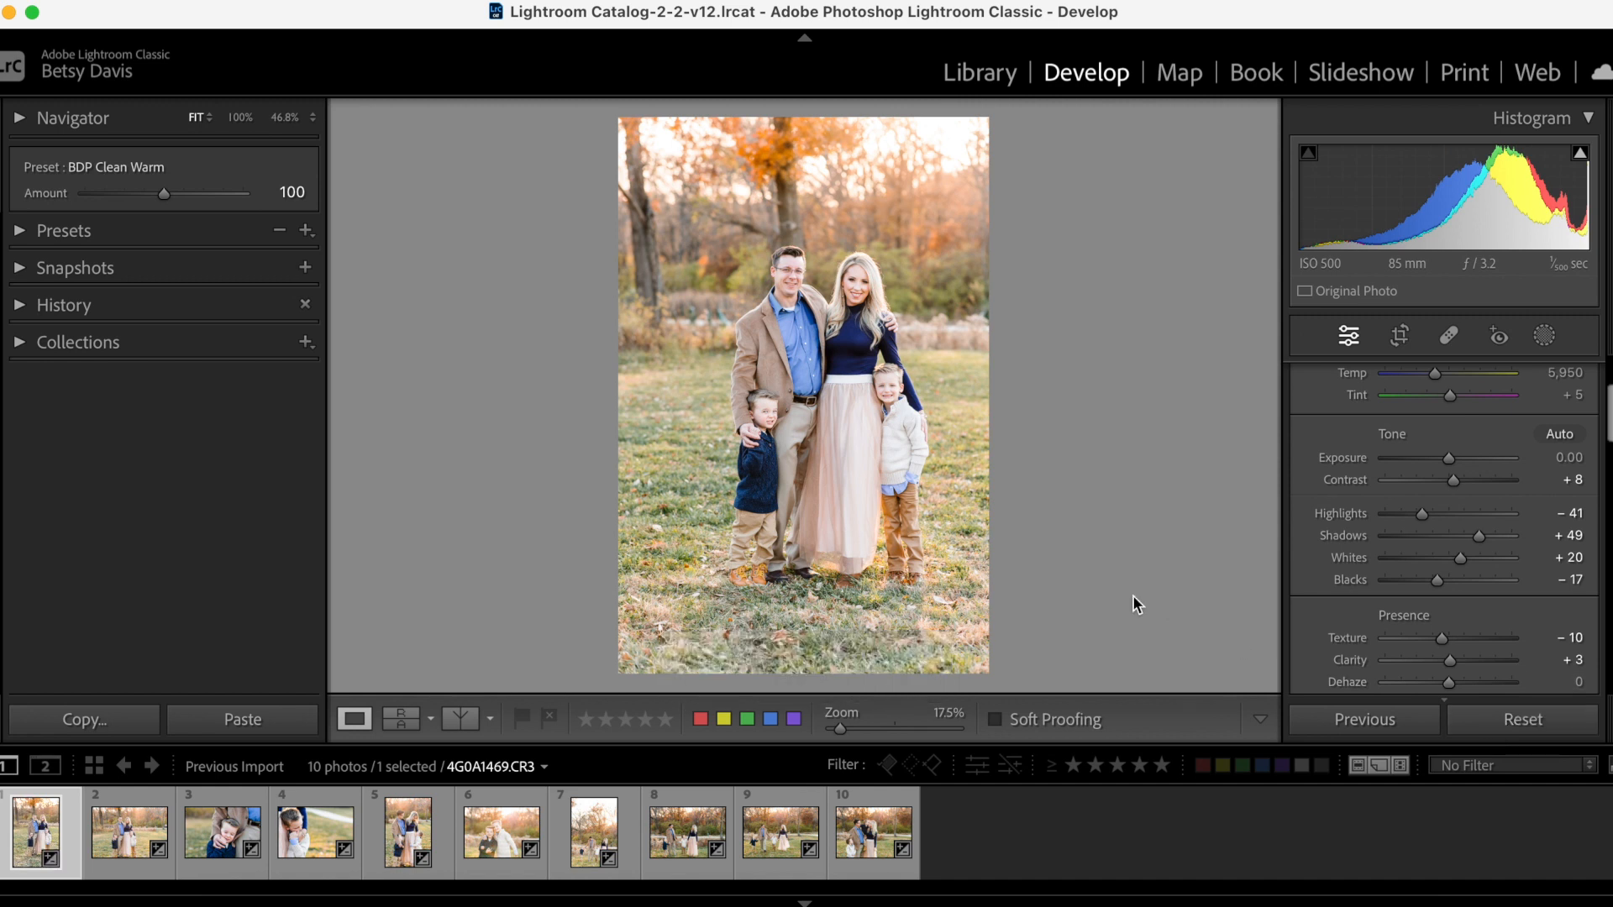
Raise the exposure of the third photo, 4G0A1481.CR3, to +0.35 and warm its color temperature slightly.
left_click(115, 836)
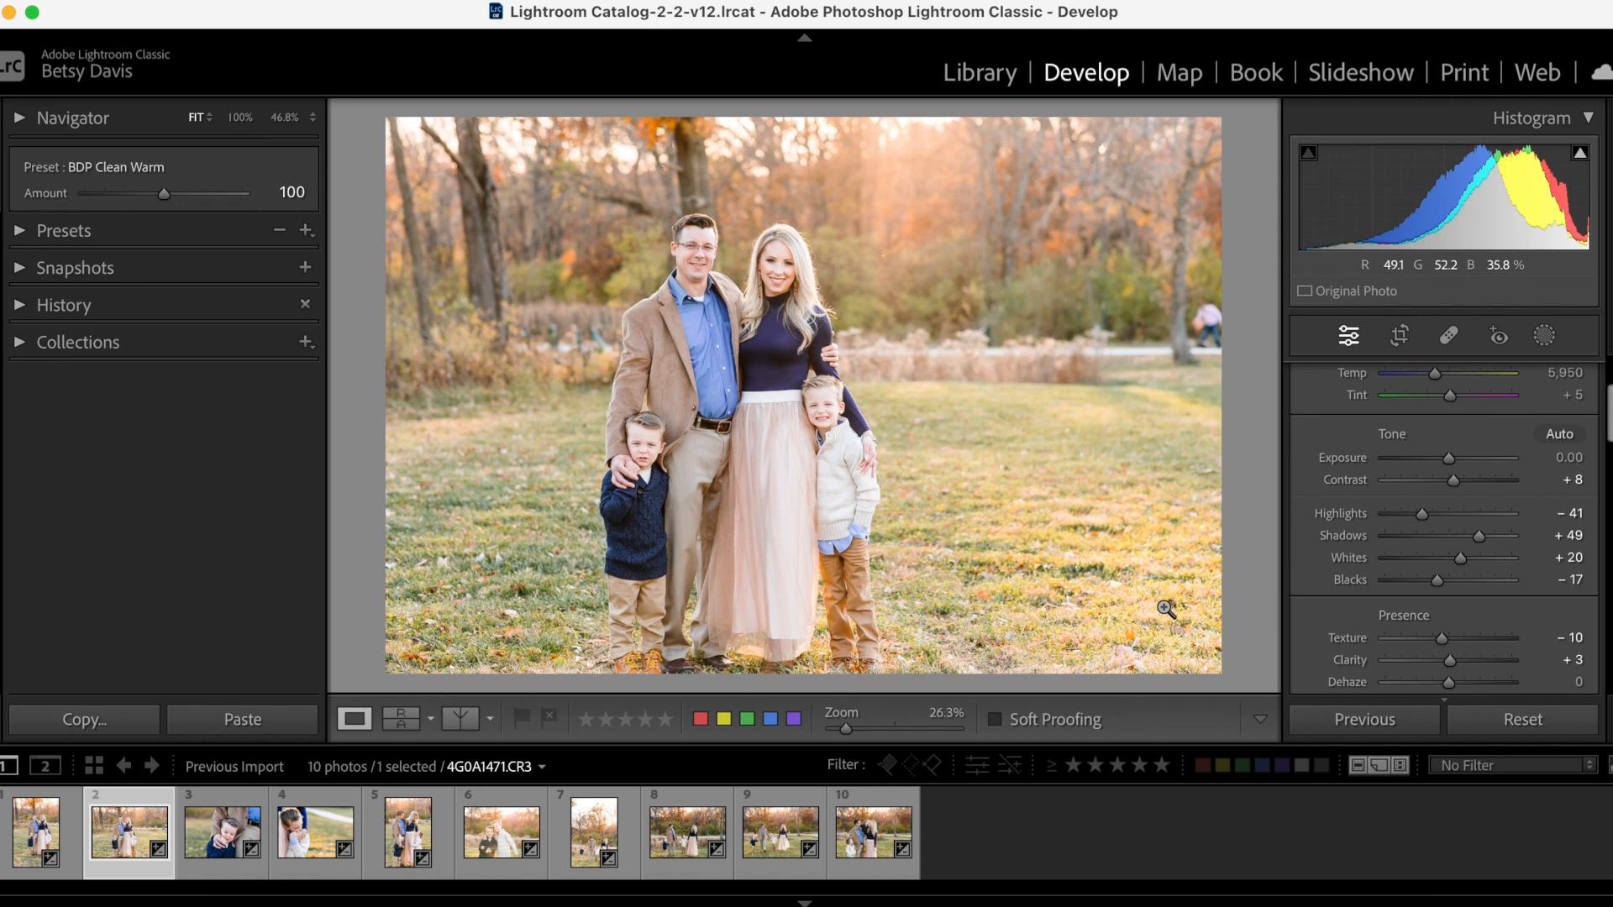
left_click(231, 836)
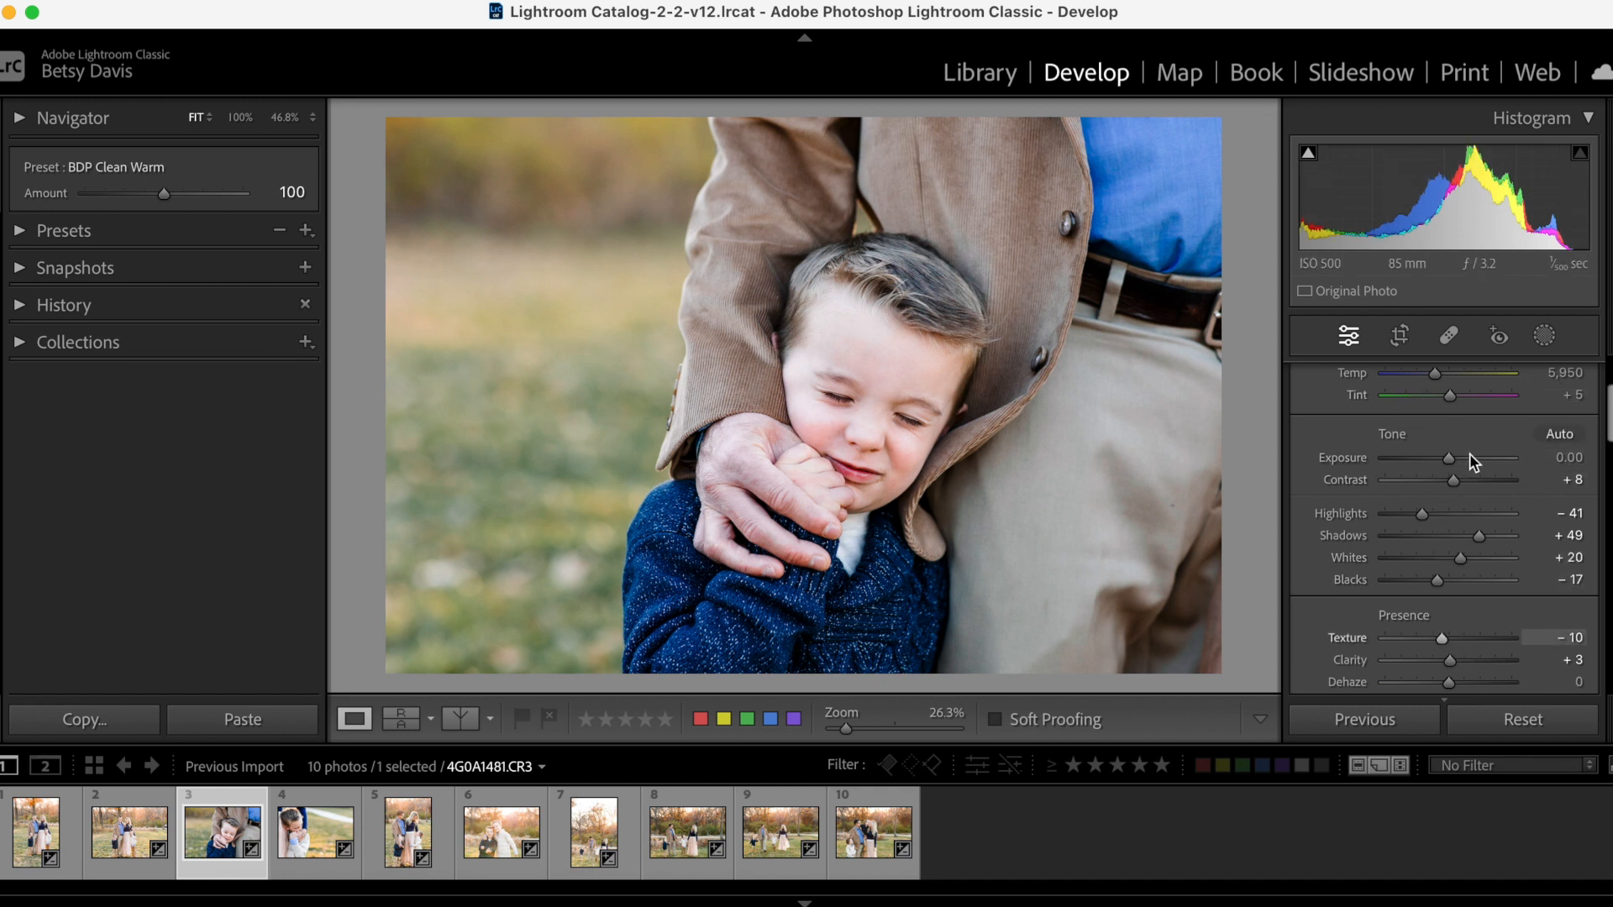
left_click_drag(1448, 457, 1453, 459)
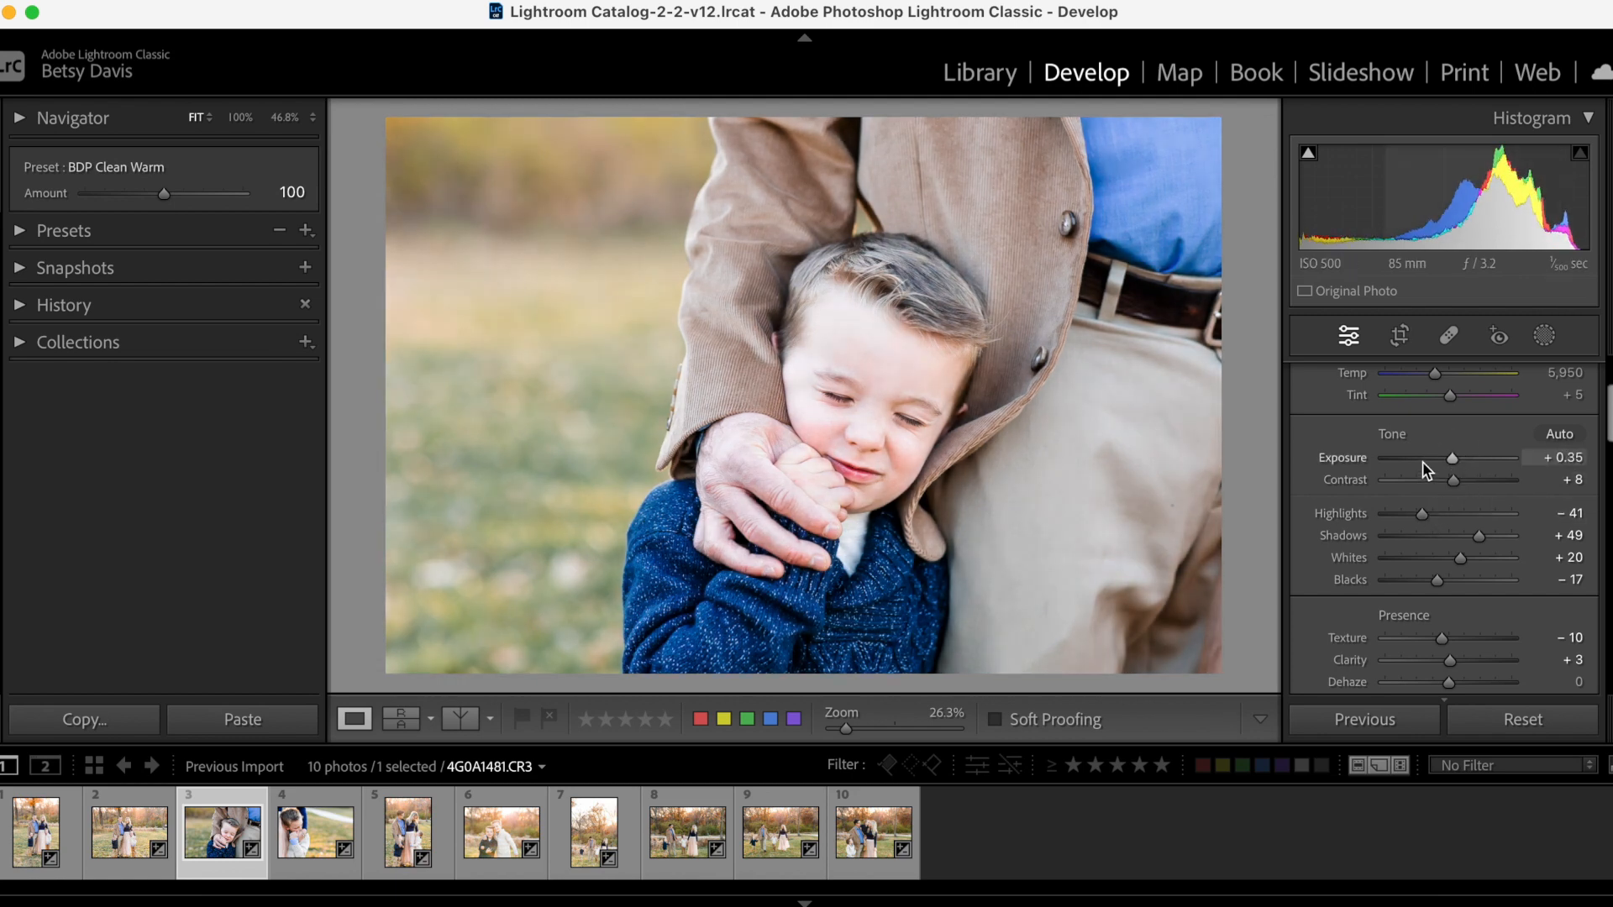
scroll(1431, 411, "up", 1)
left_click(1434, 385)
left_click_drag(1433, 385, 1438, 384)
Straighten the third photo by 1.27 degrees and crop it tighter around the boy.
left_click(1399, 335)
left_click_drag(1251, 669, 1256, 706)
left_click_drag(1109, 612, 1140, 622)
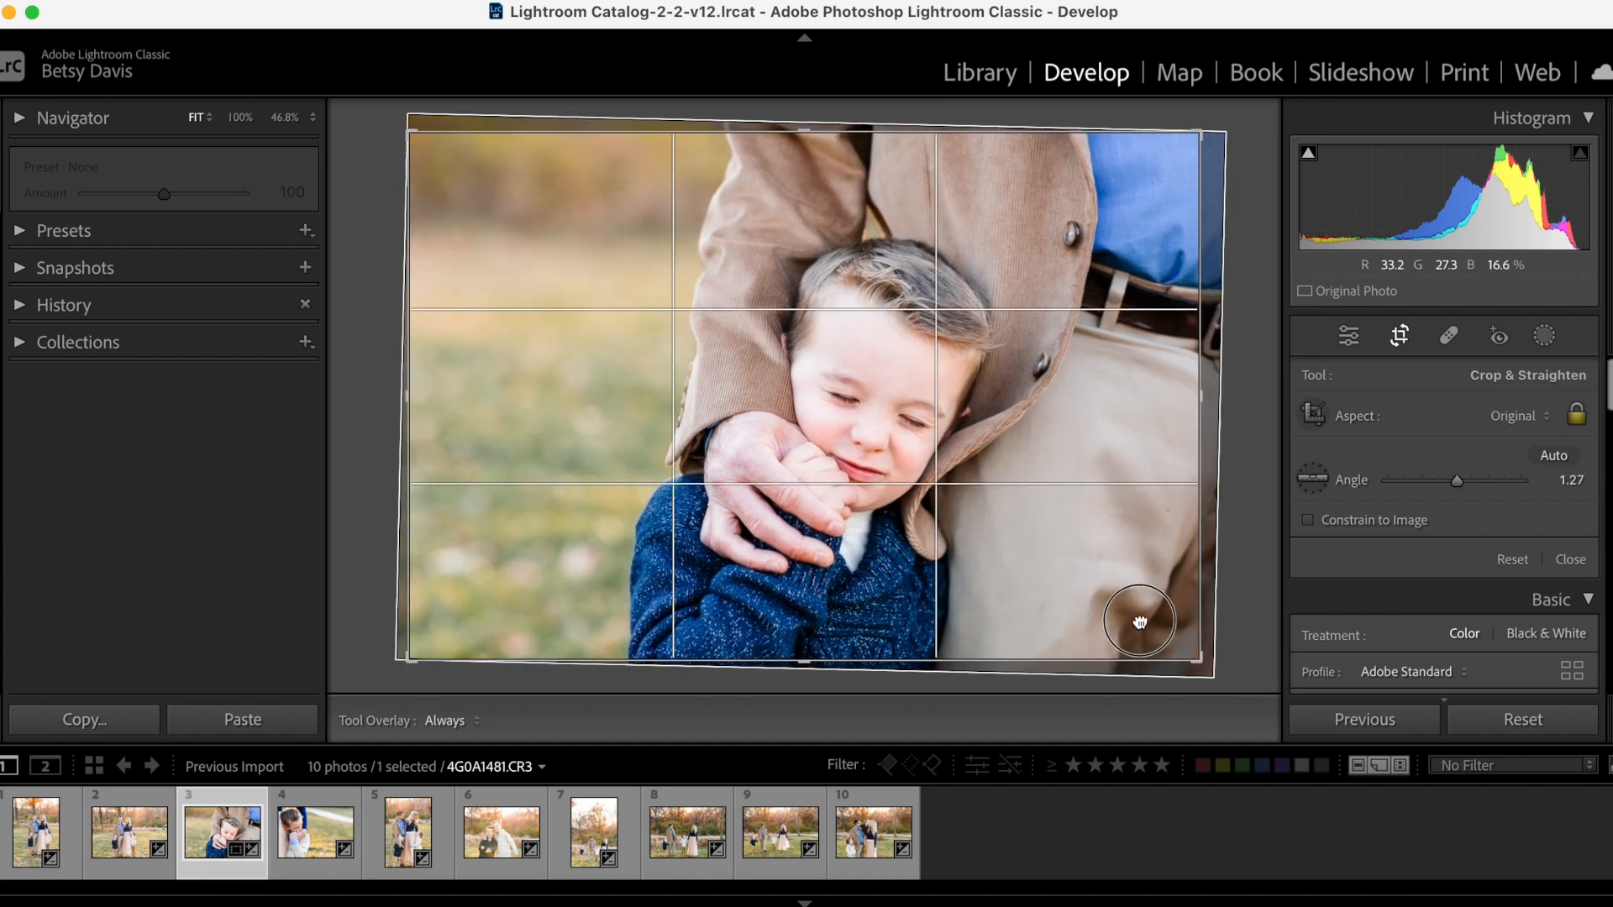
left_click_drag(1193, 136, 1166, 154)
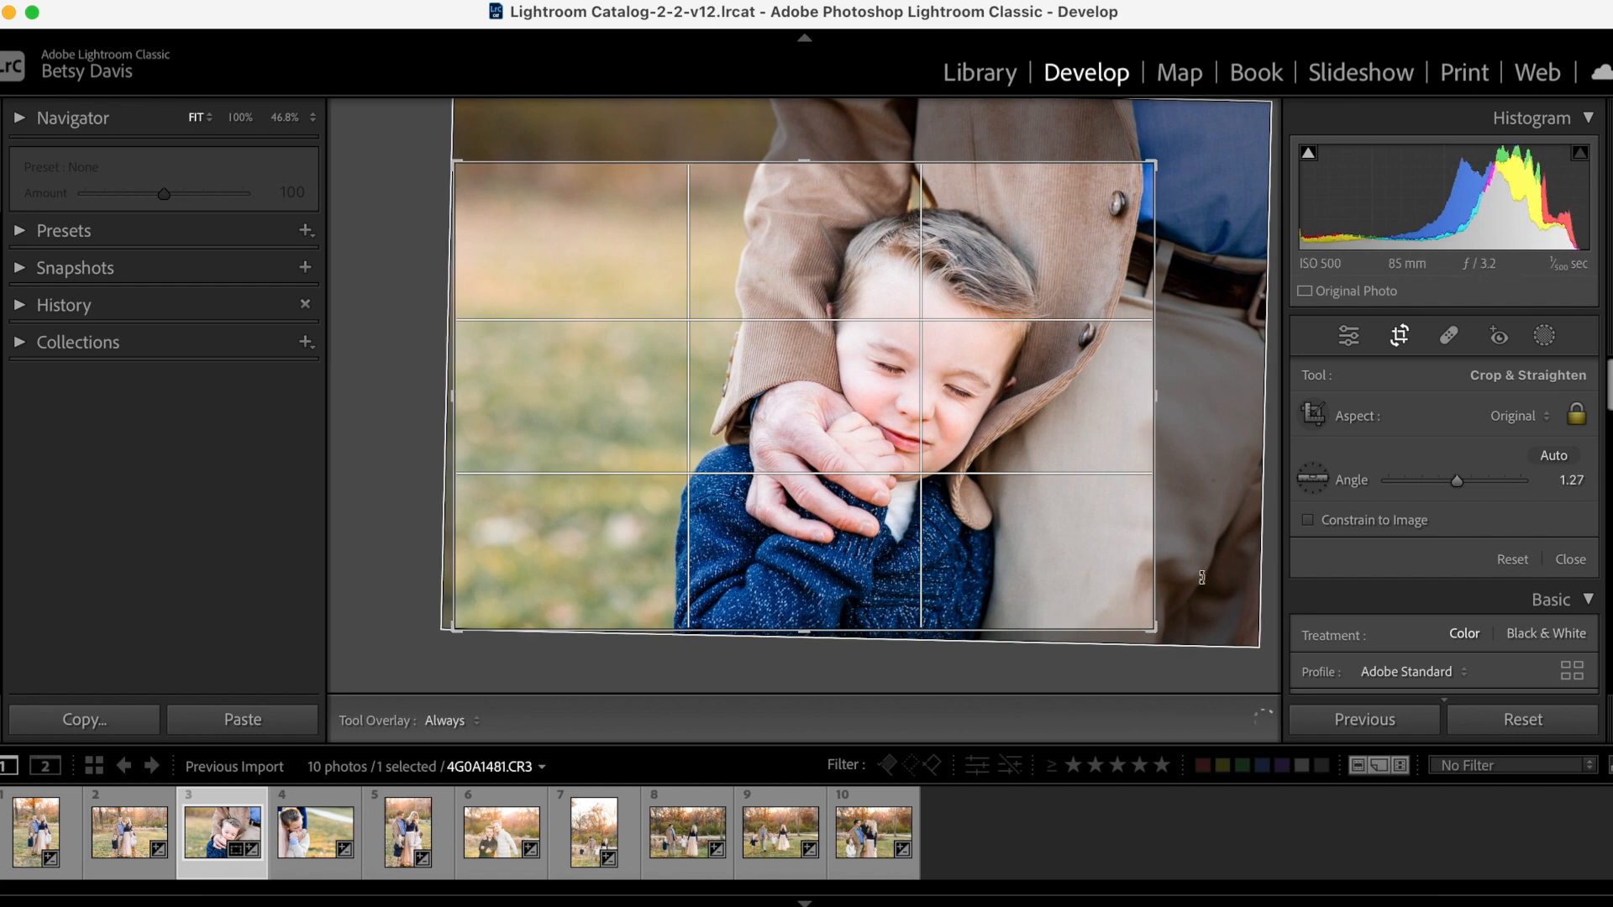
left_click(1350, 336)
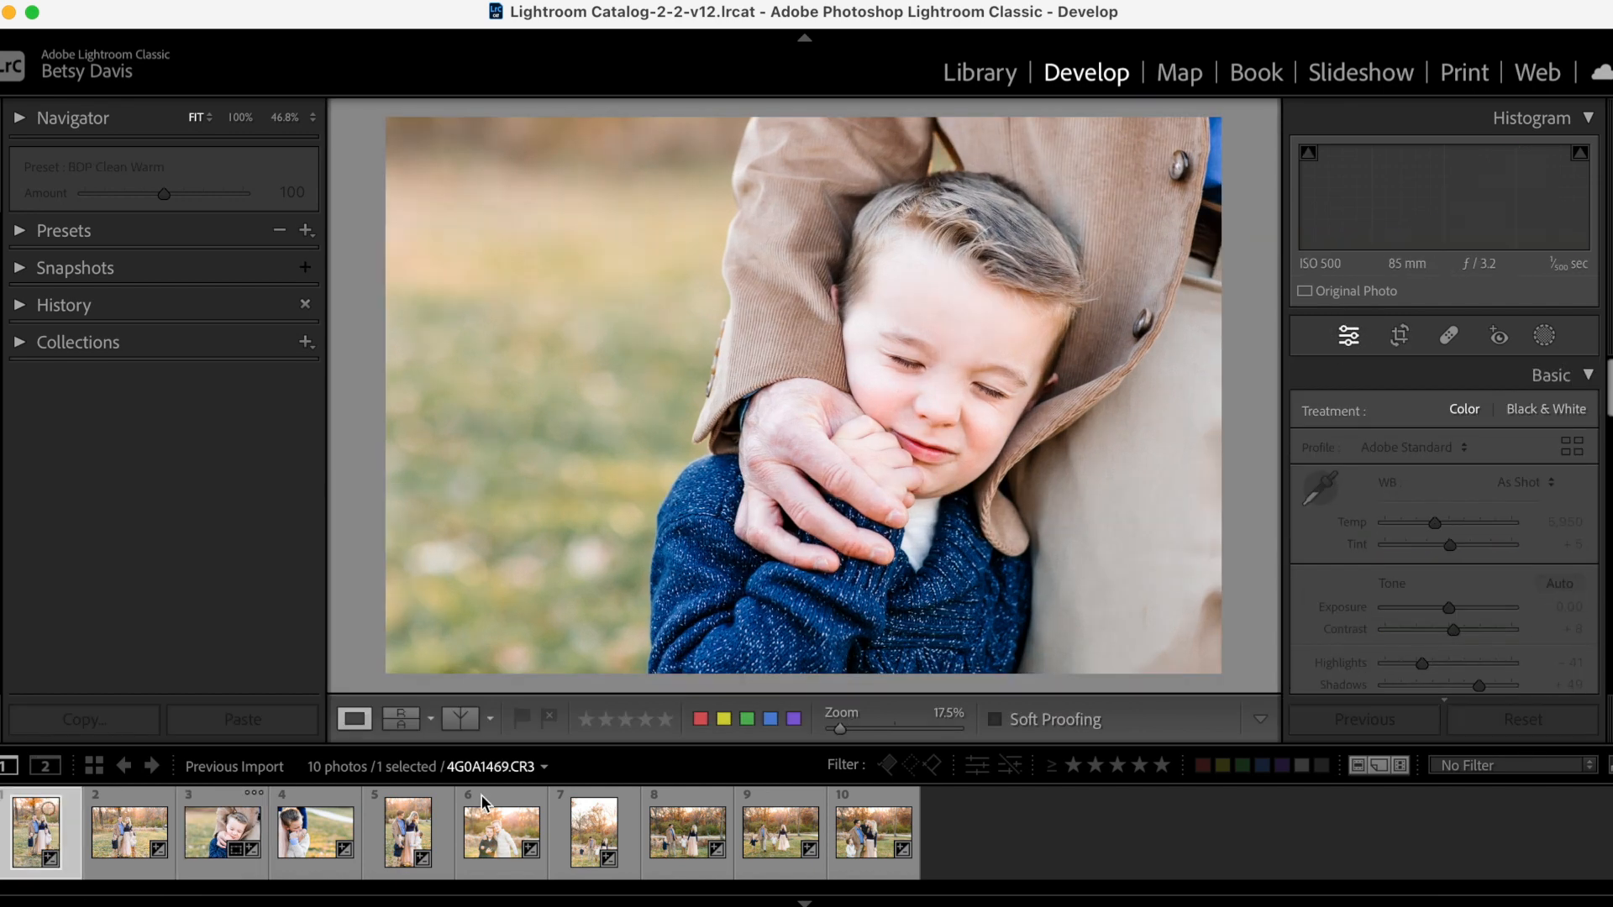
Crop the first photo, 4G0A1469.CR3, tighter around the family at the original aspect and straighten it slightly.
left_click(324, 849)
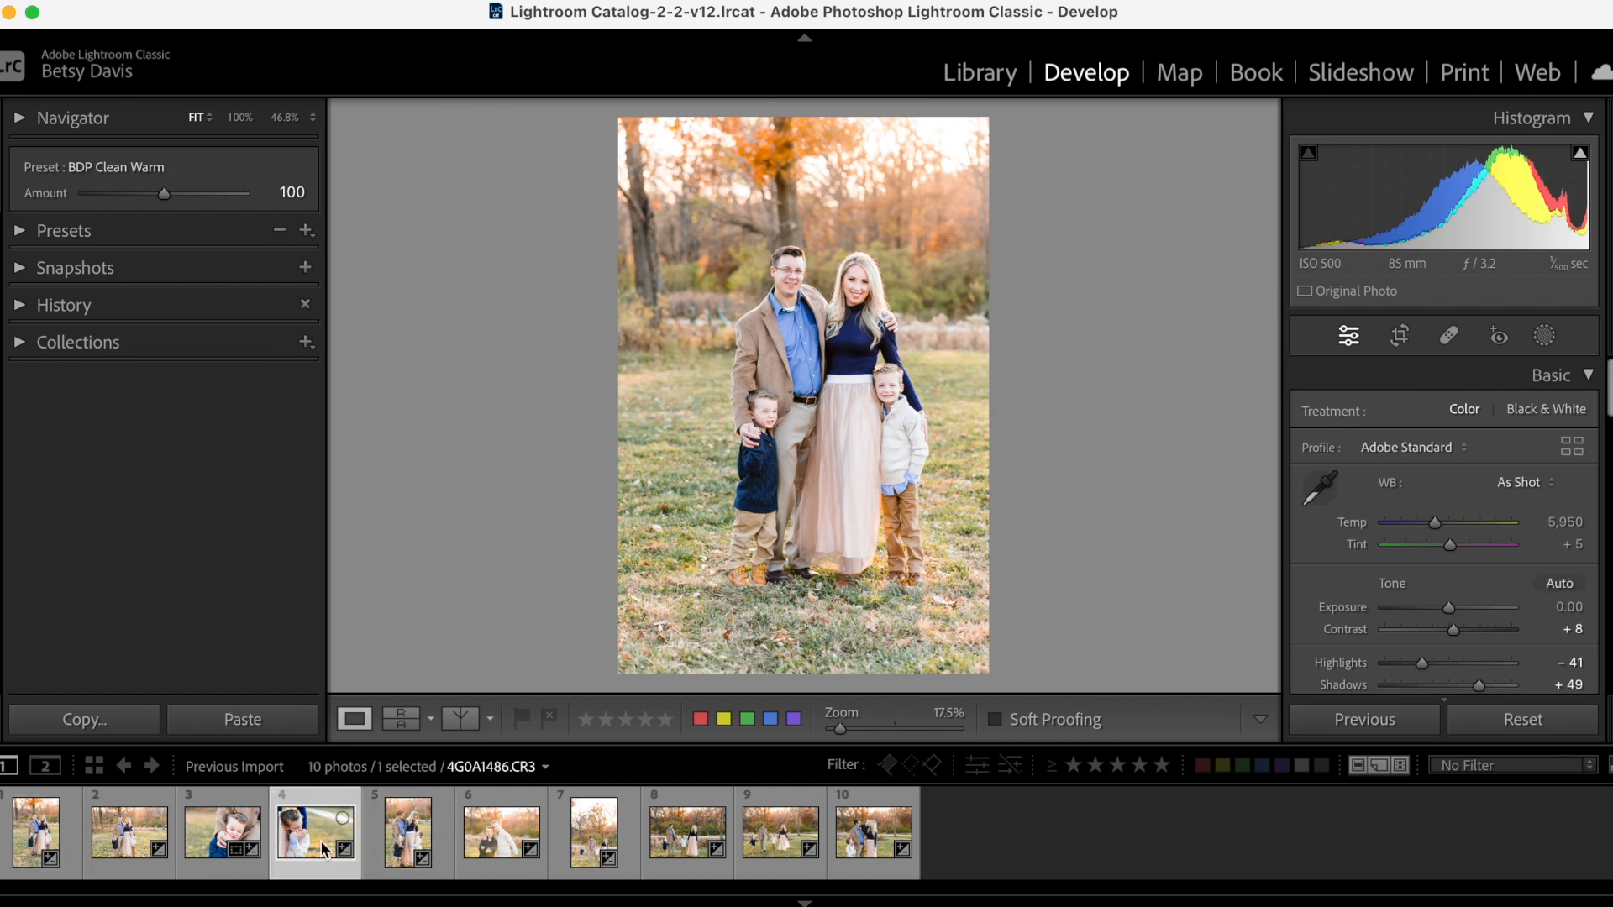
left_click(35, 840)
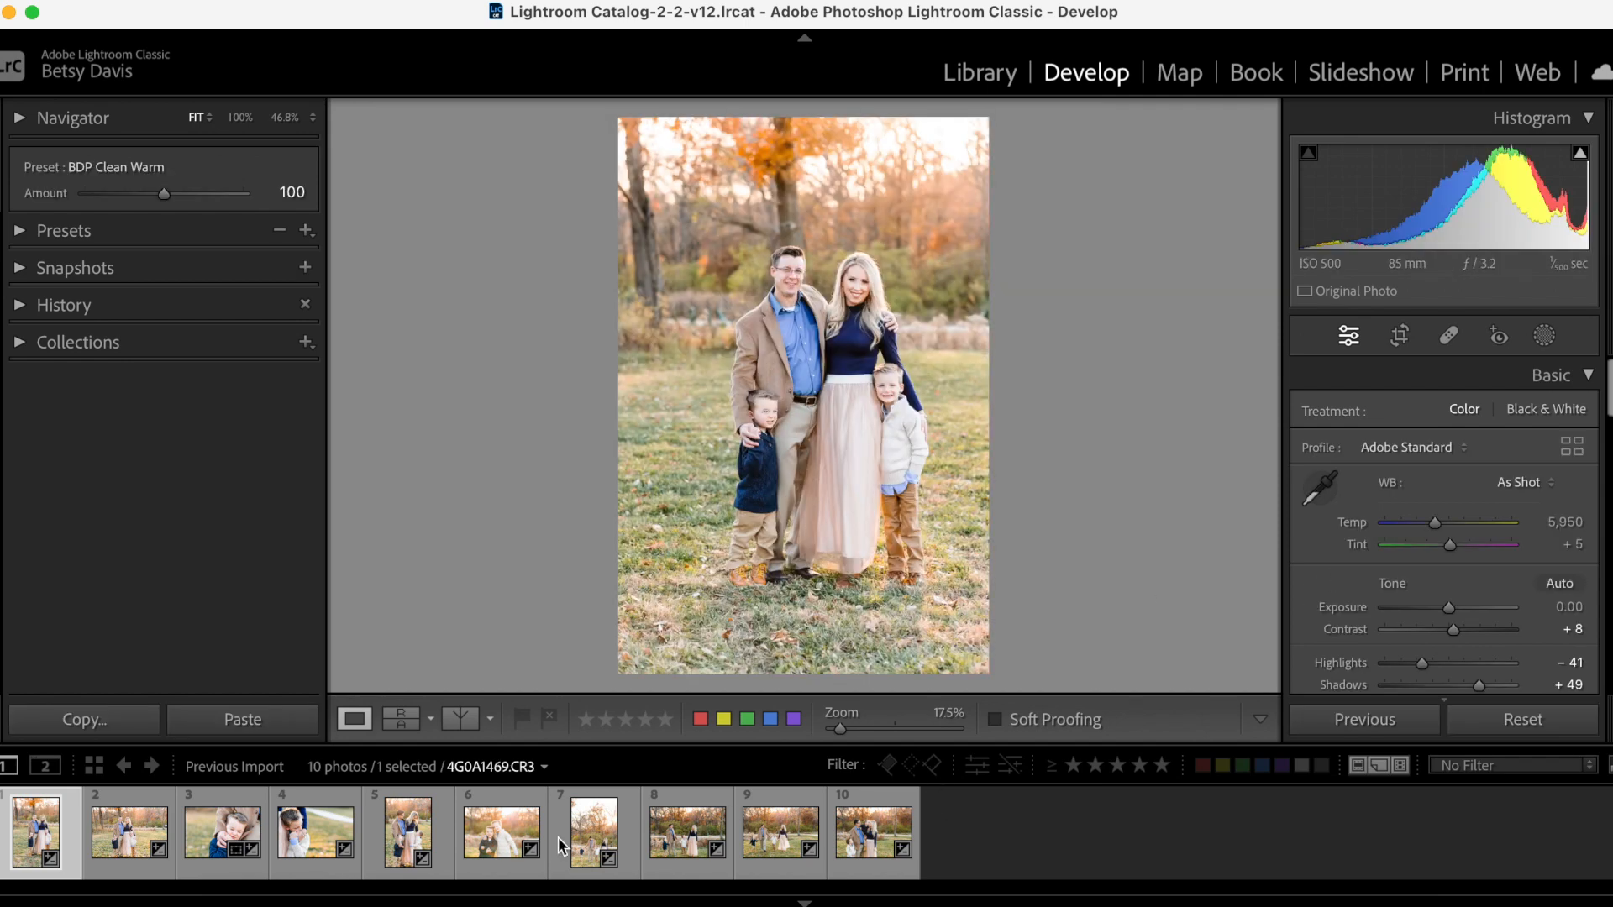
left_click(1398, 336)
left_click_drag(624, 667, 639, 651)
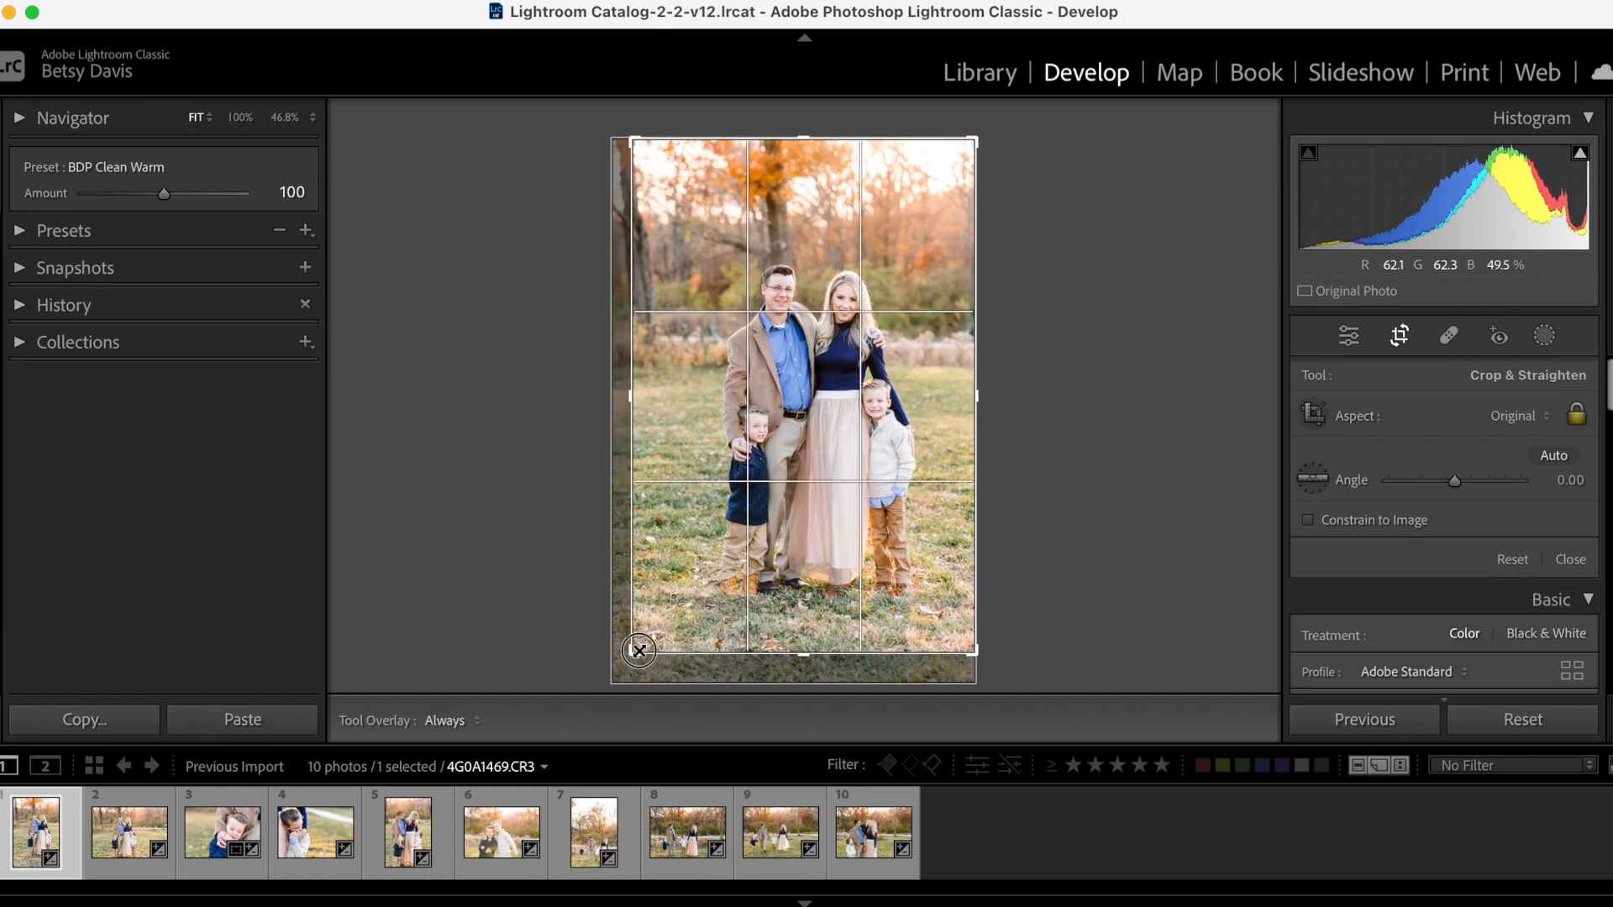
left_click_drag(1030, 648, 1026, 663)
key("Return")
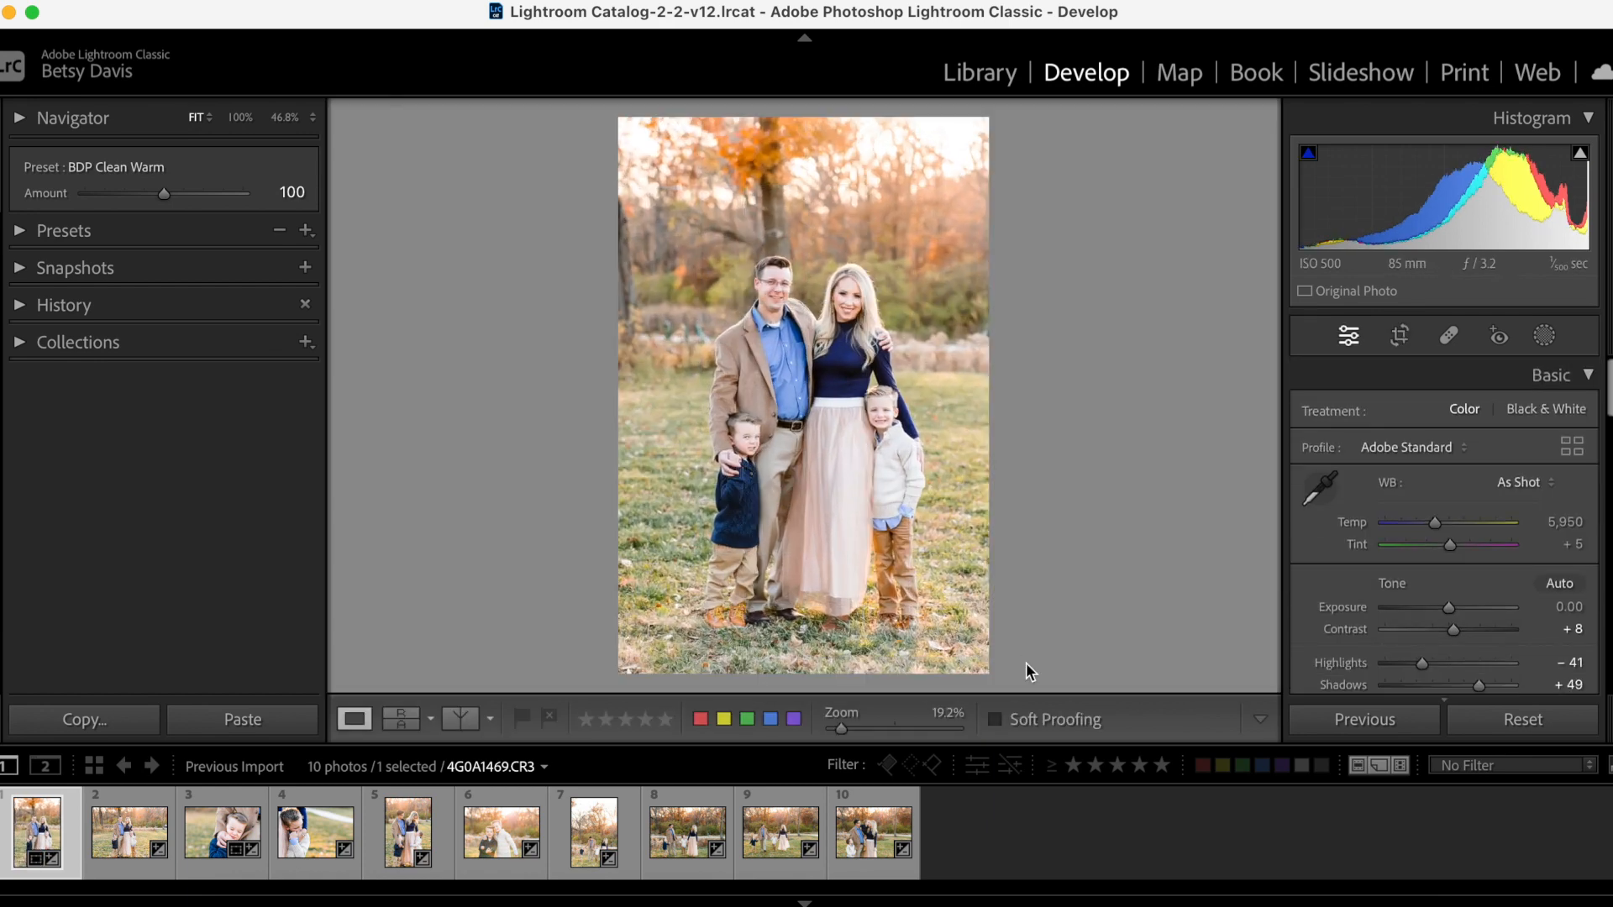
Straighten the second photo, 4G0A1471.CR3, by 1.41 degrees and crop it slightly tighter around the family.
key("Right")
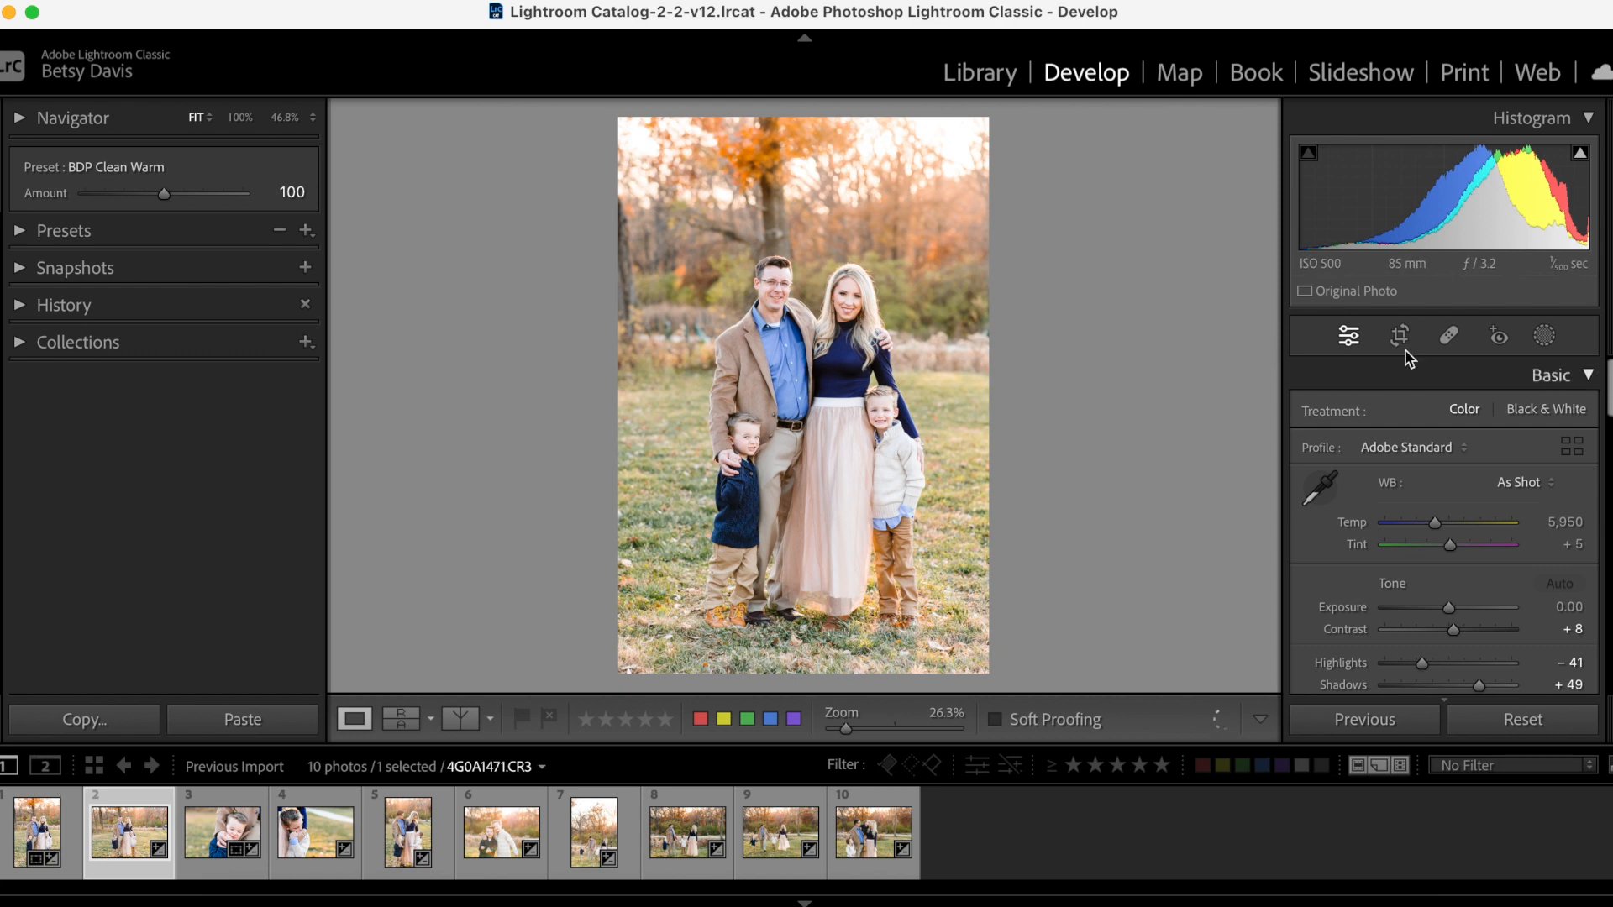
left_click(1399, 335)
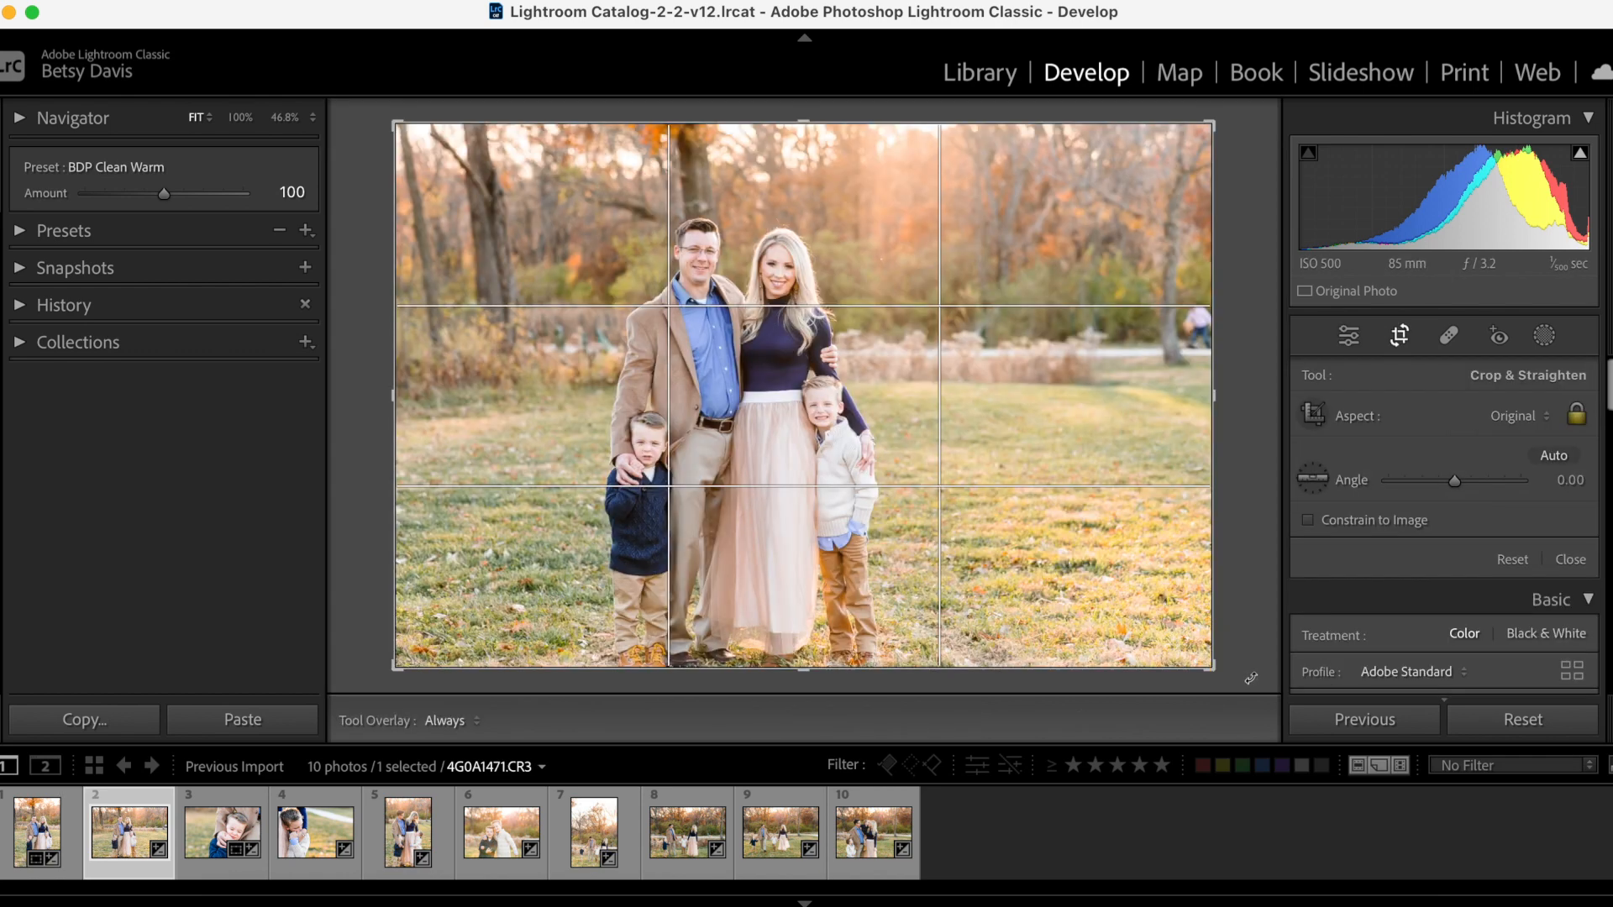
left_click_drag(1249, 681, 1250, 694)
mouse_move(1190, 134)
left_mouse_down()
mouse_move(1177, 144)
mouse_move(1194, 140)
left_mouse_up()
left_click_drag(880, 361, 873, 305)
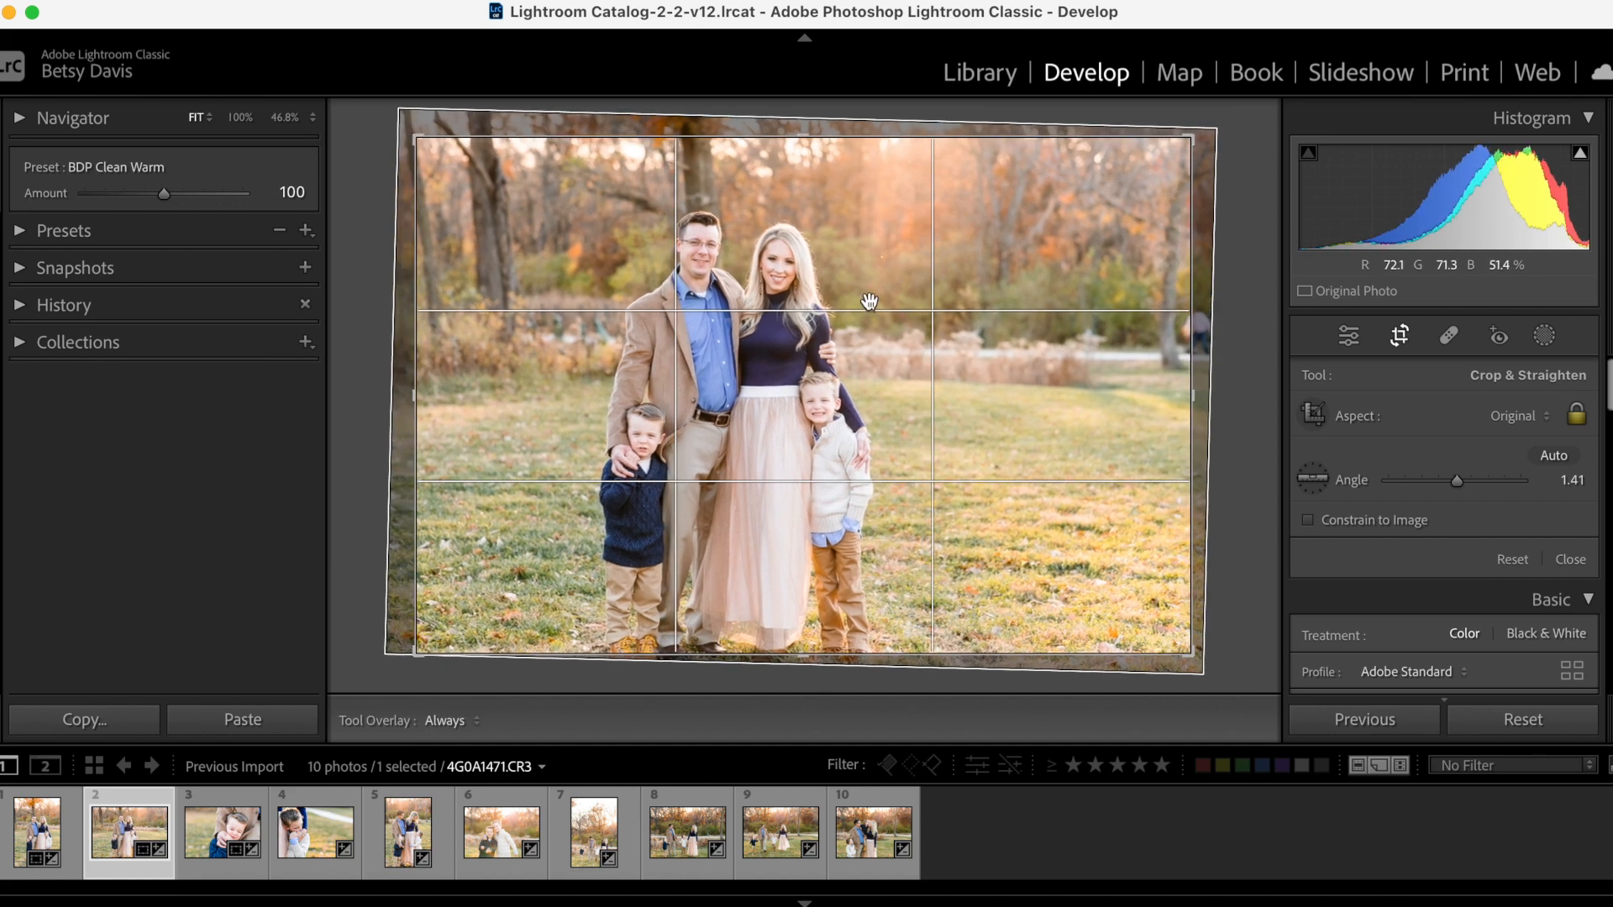
key("Return")
Straighten the fourth photo, 4G0A1486.CR3, by -1.22 degrees and crop it tighter around the boy and the held hand.
key("Right")
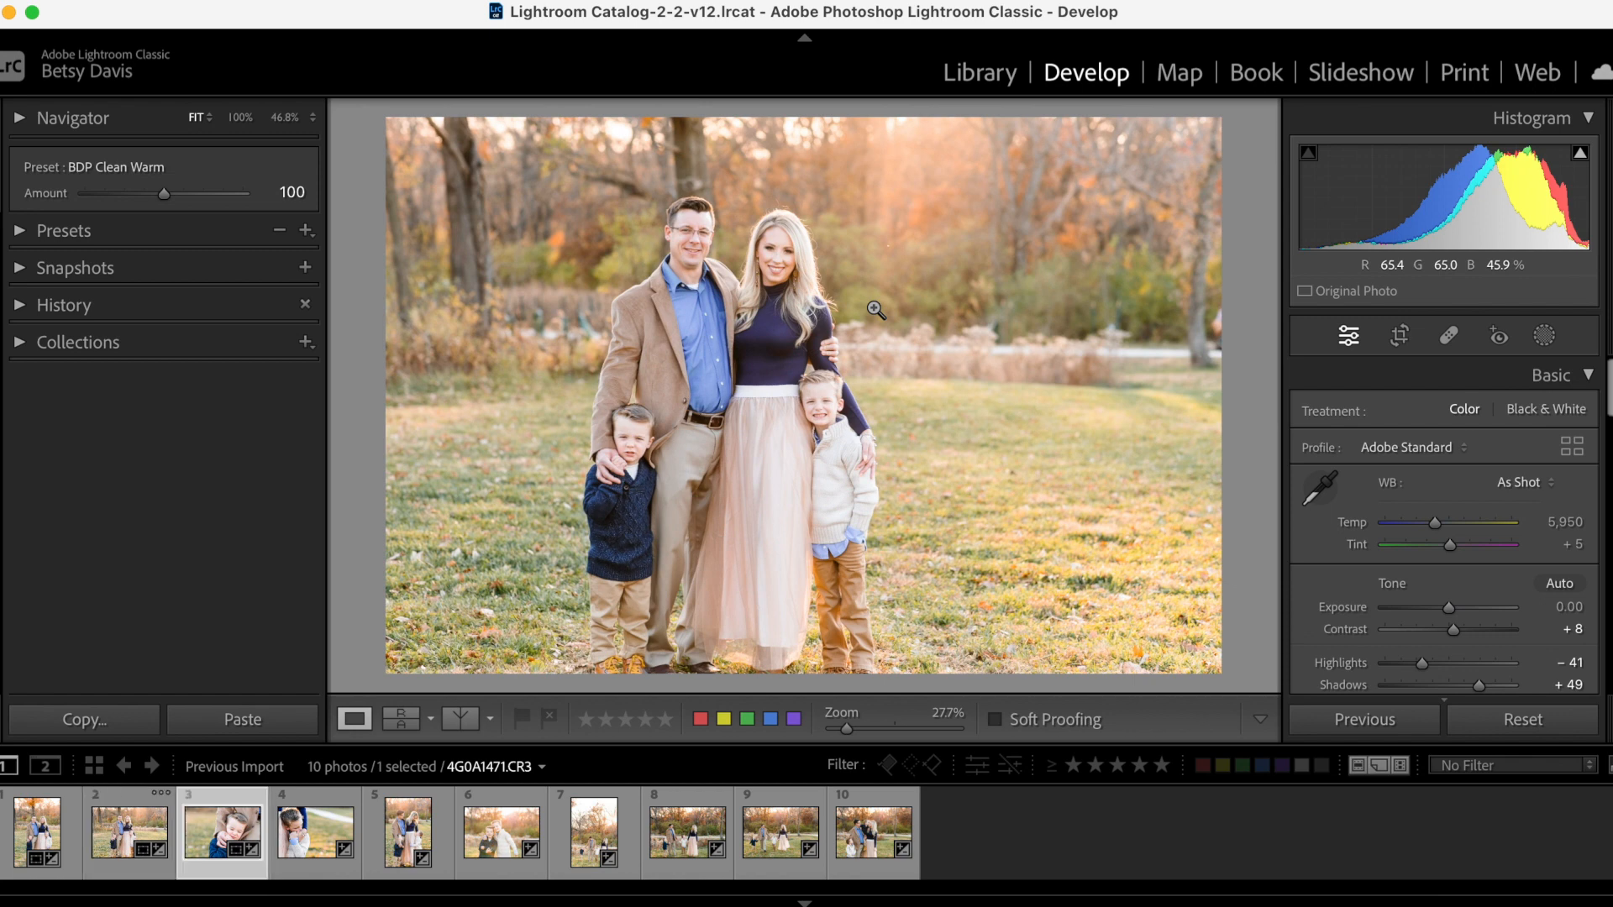
key("Right")
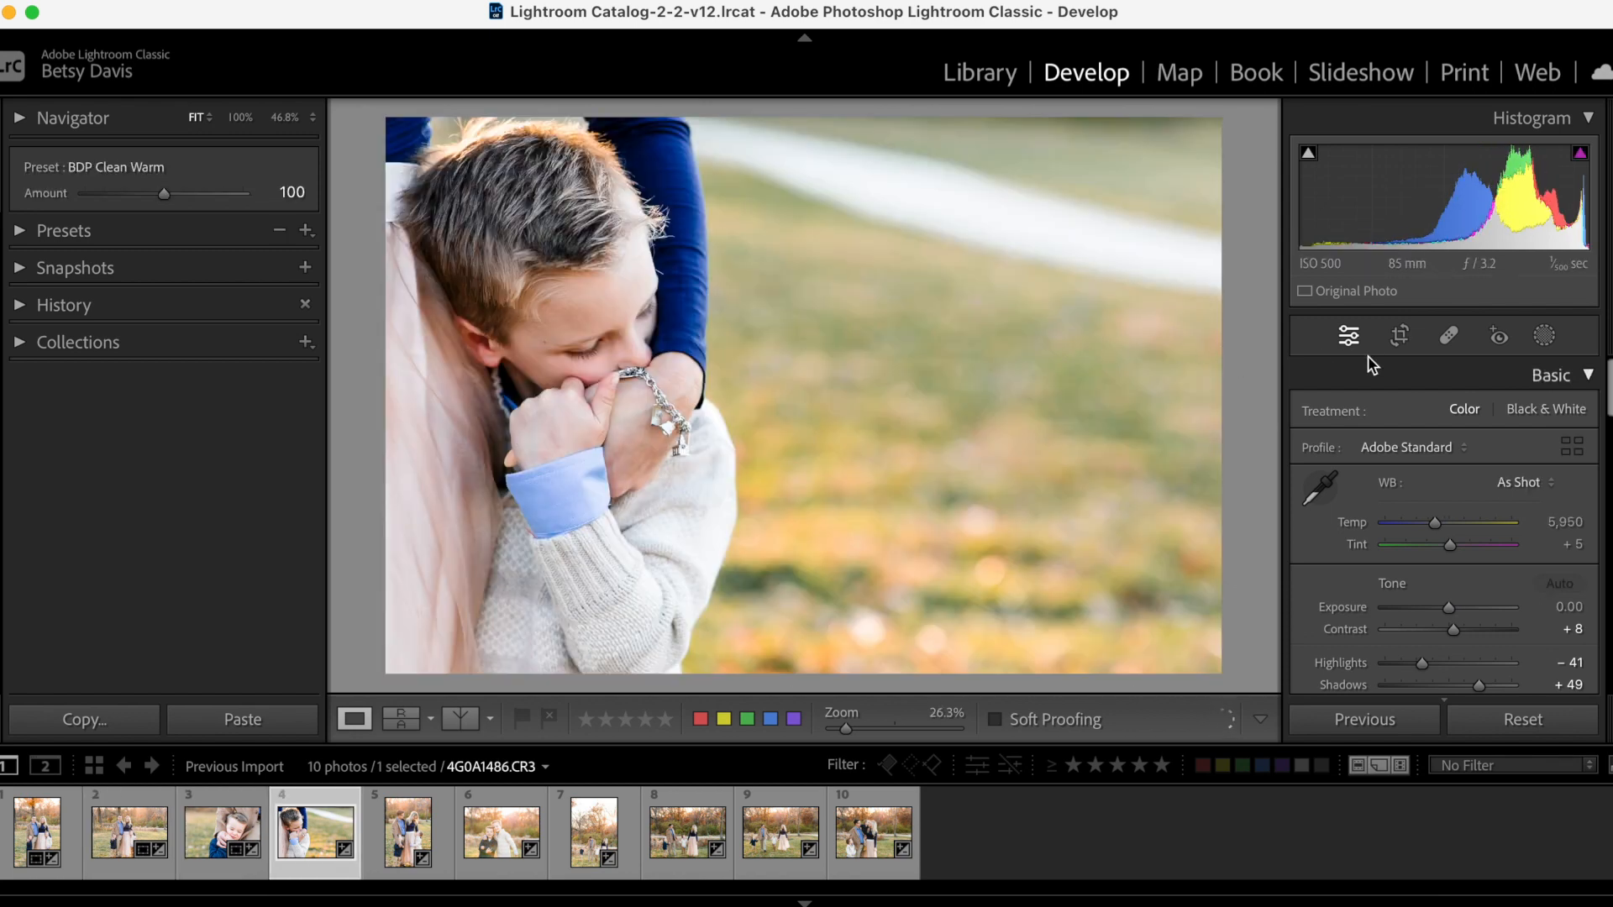
left_click(1397, 336)
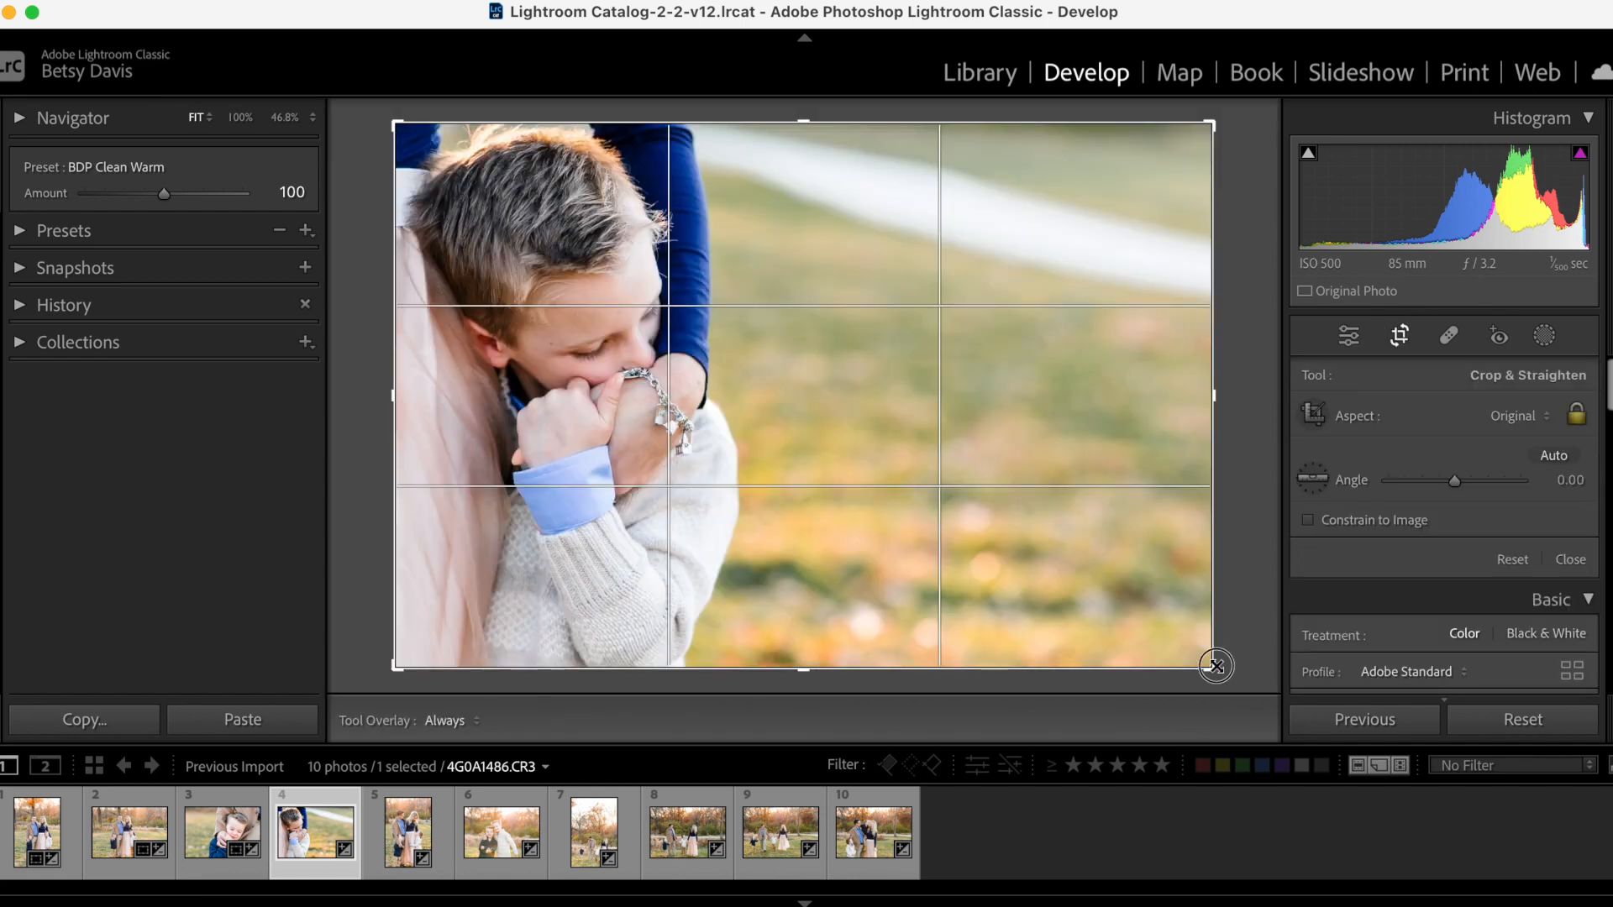
left_click_drag(1216, 666, 1008, 647)
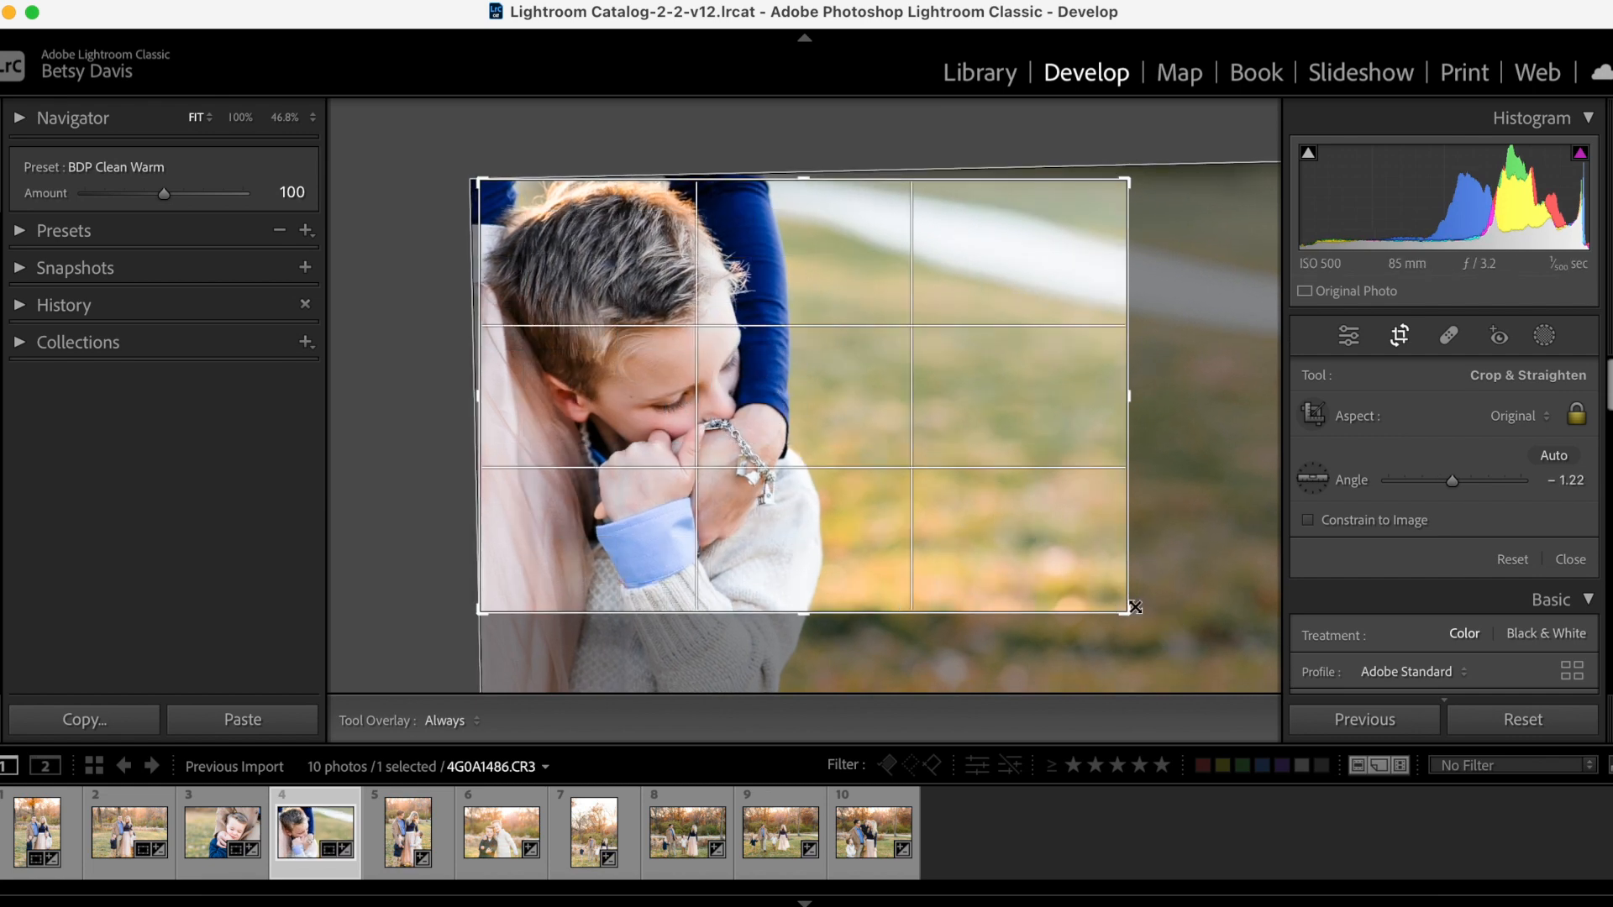
left_click_drag(1125, 611, 1077, 603)
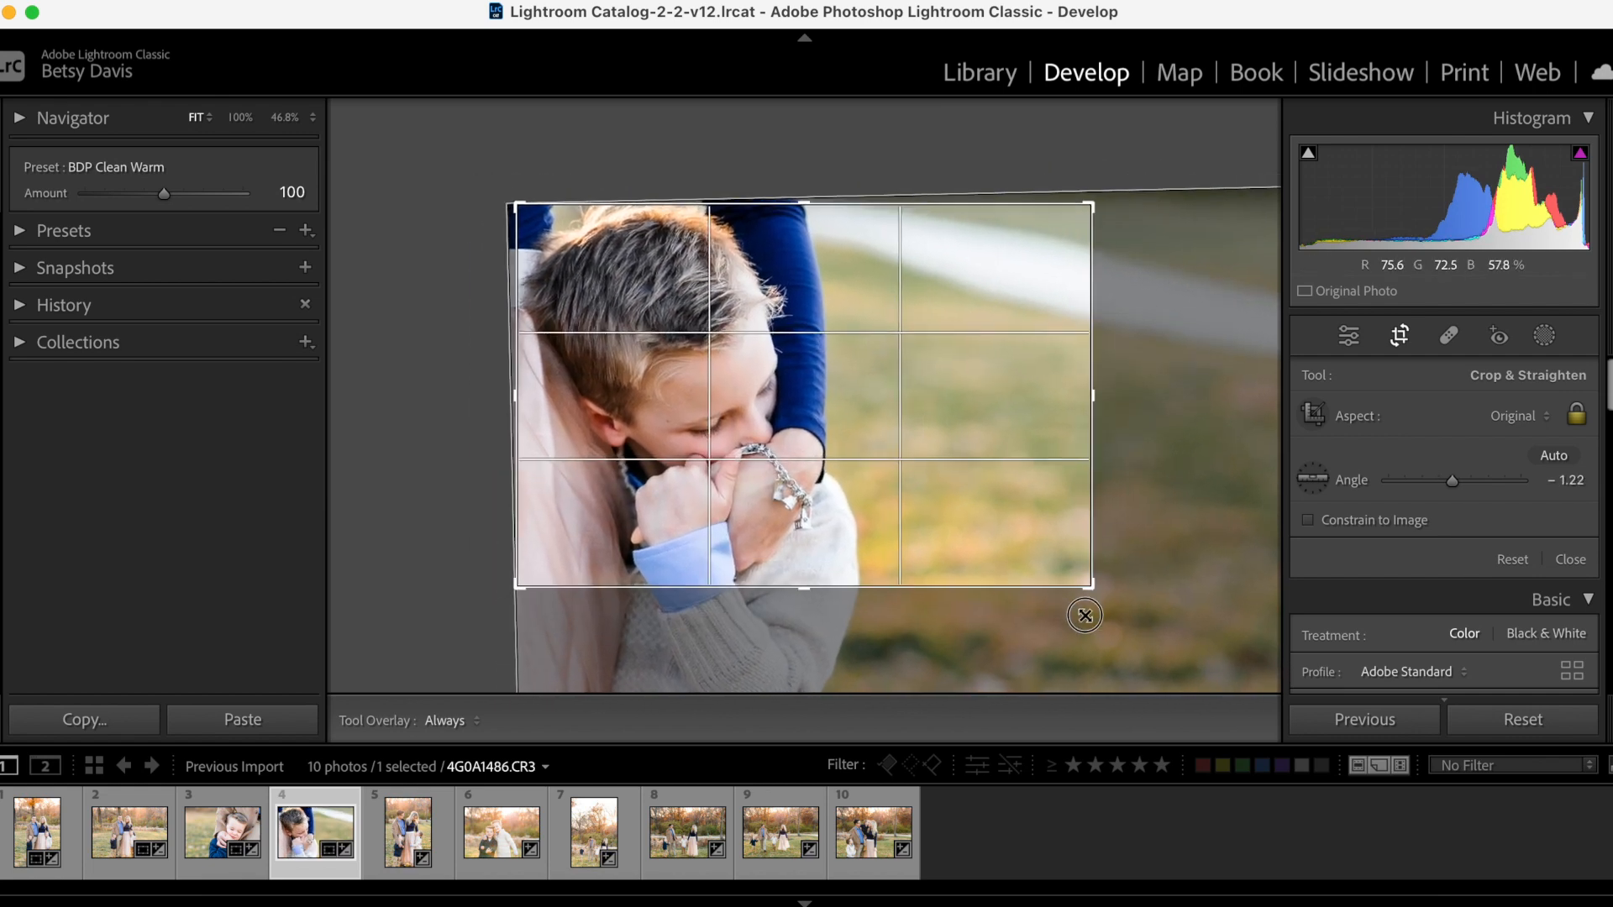
left_click_drag(806, 470, 811, 459)
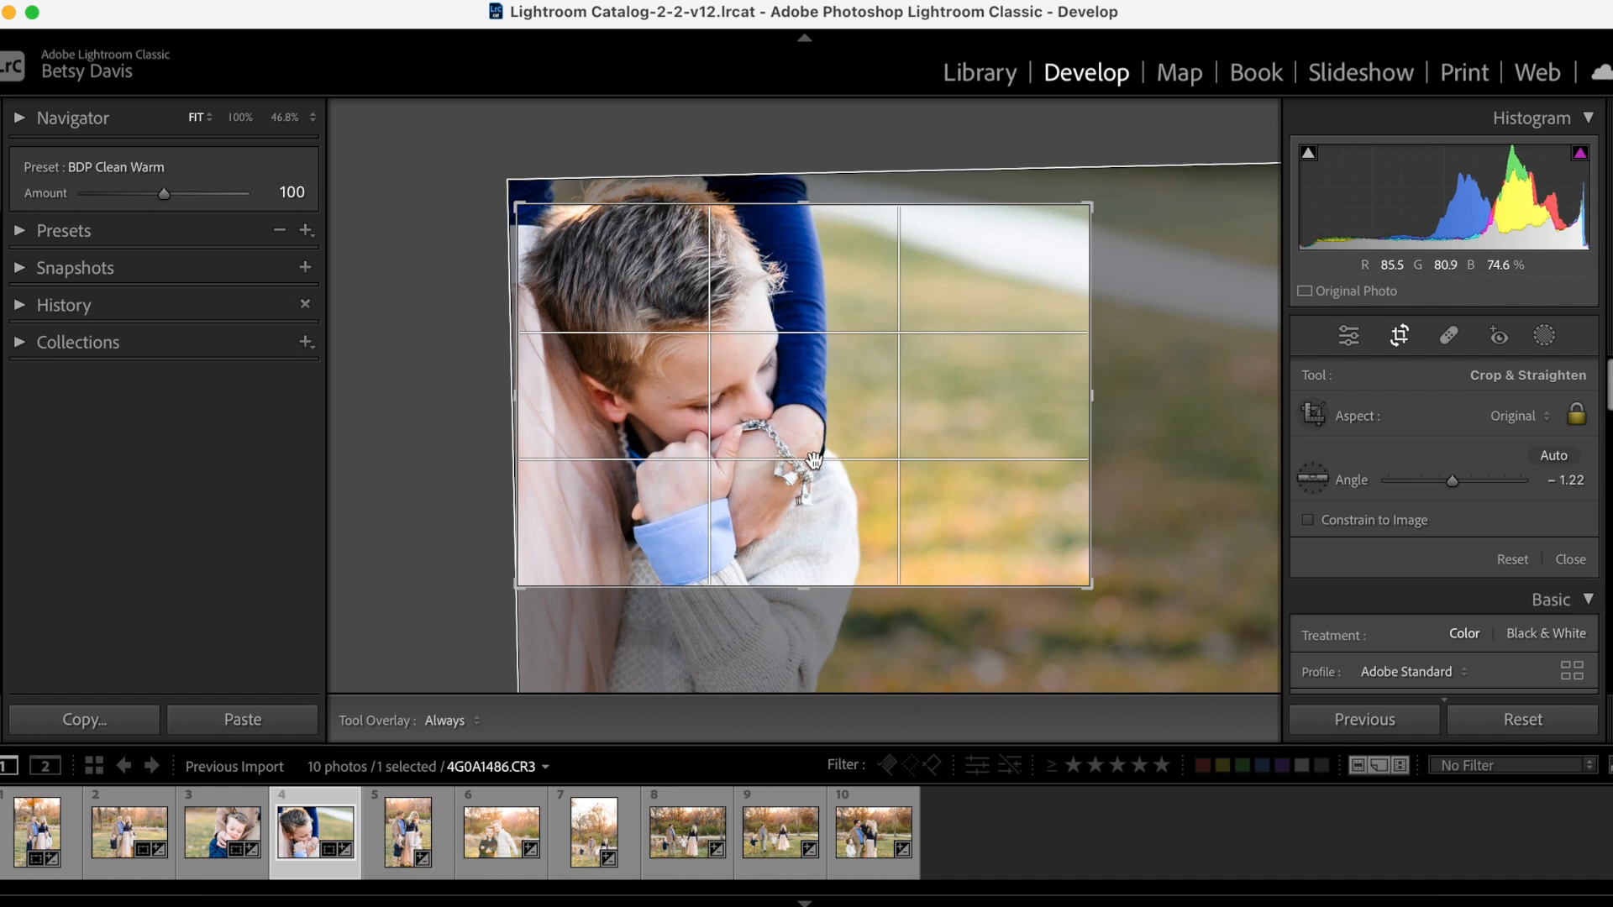
key("Return")
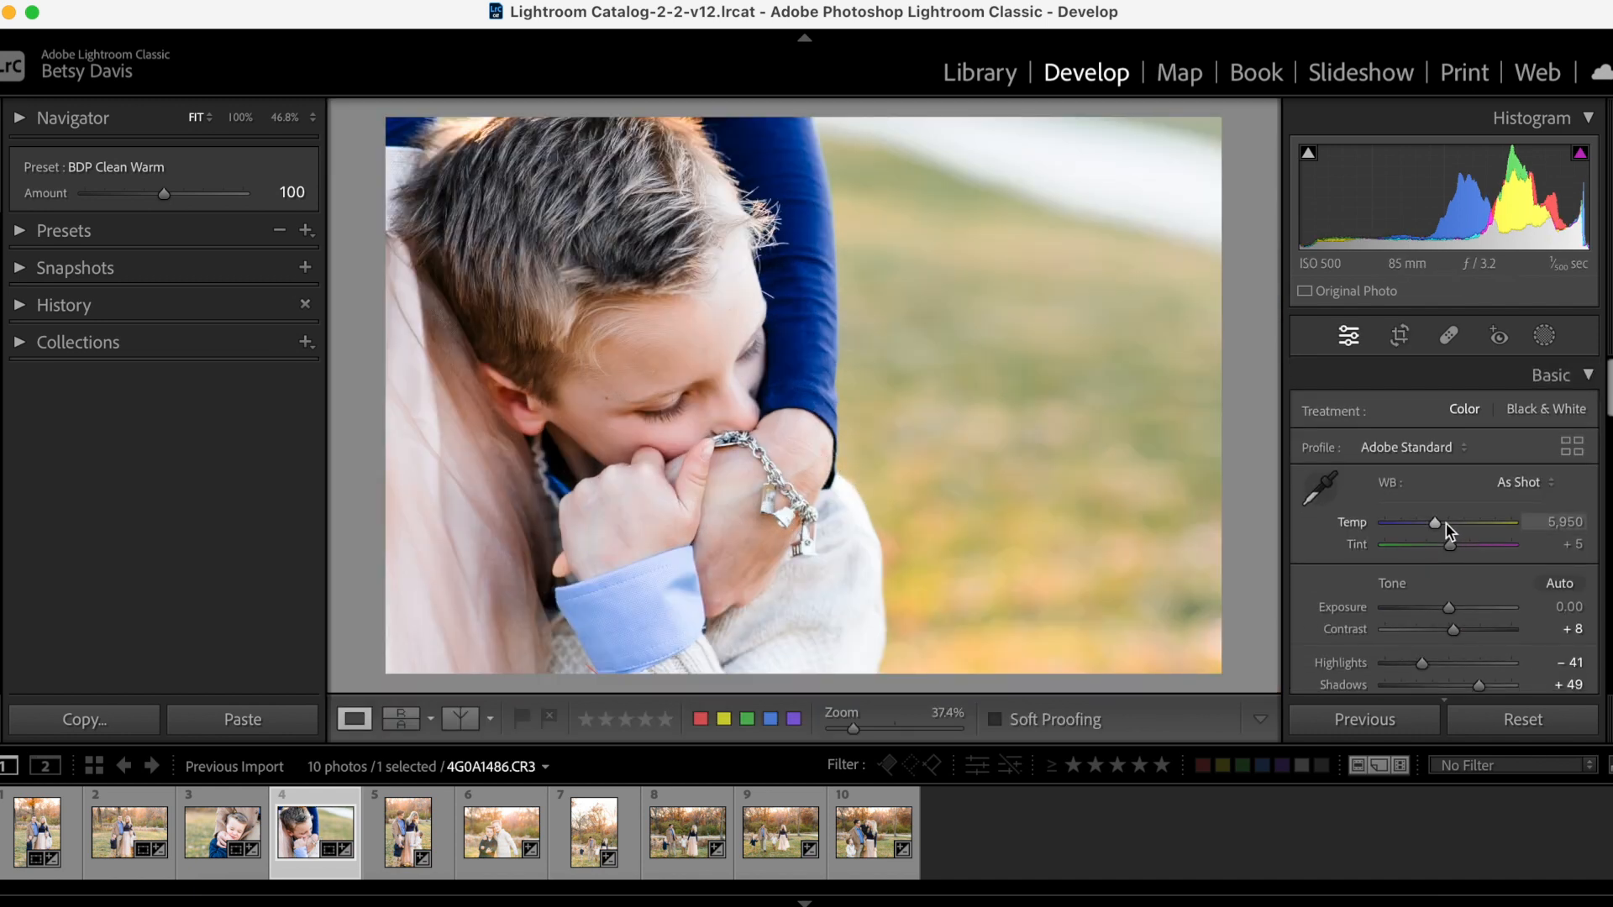
Warm the fourth photo's color temperature to 6,385 and raise its exposure to +0.15.
left_click_drag(1435, 528, 1441, 531)
left_click_drag(1448, 607, 1451, 608)
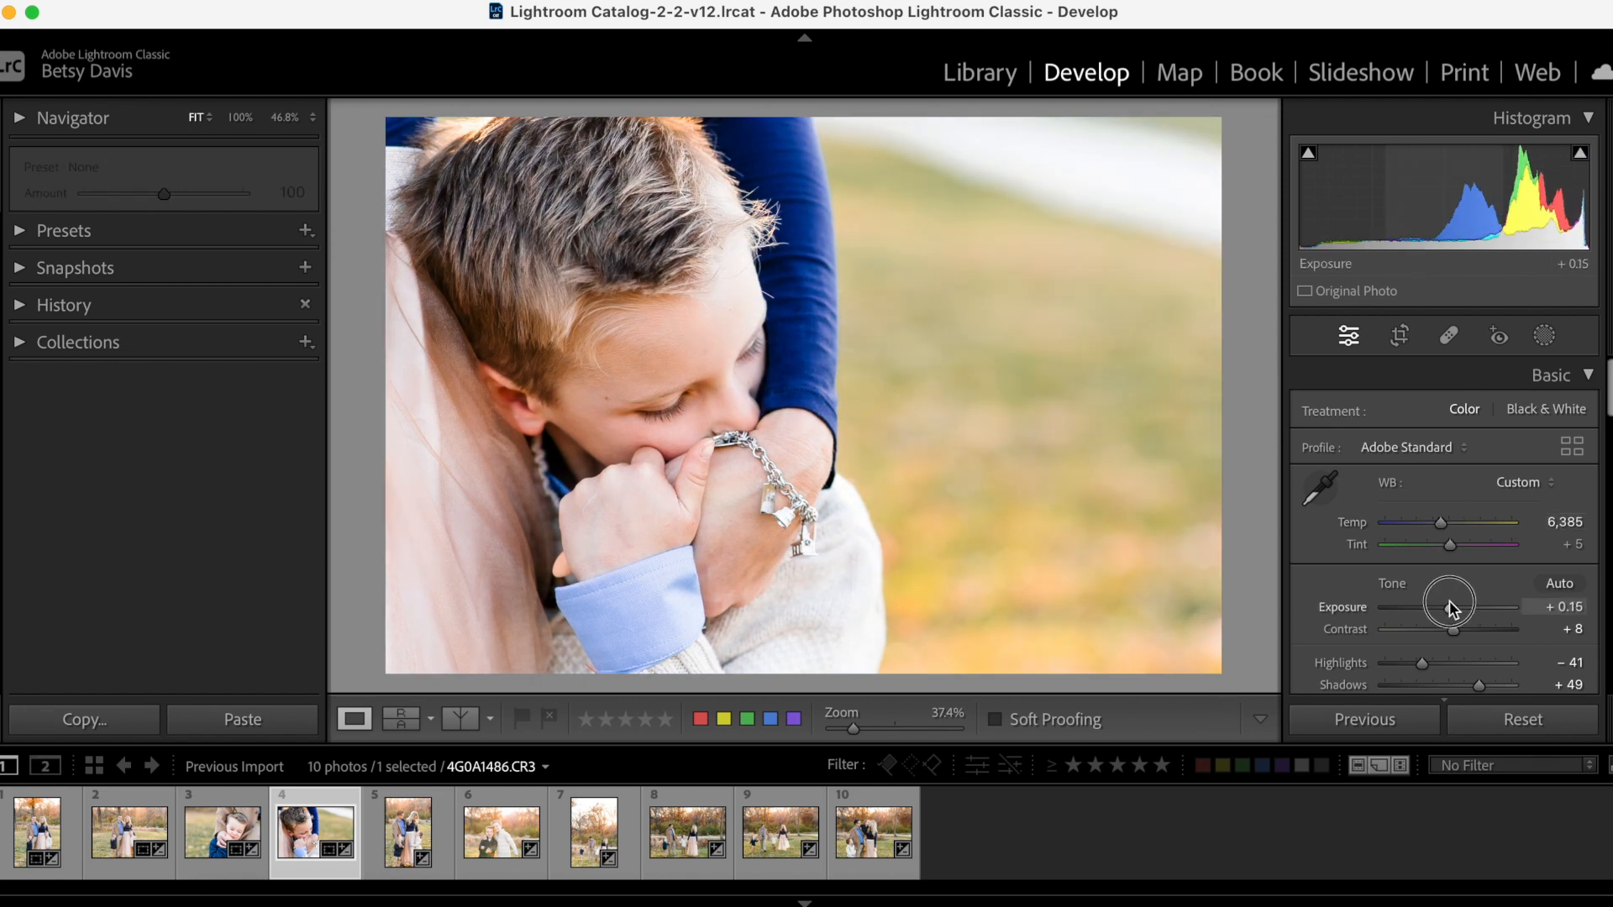
Straighten the fifth photo, 4G0A1497.CR3, by 0.61 degrees, keeping the original aspect.
key("Right")
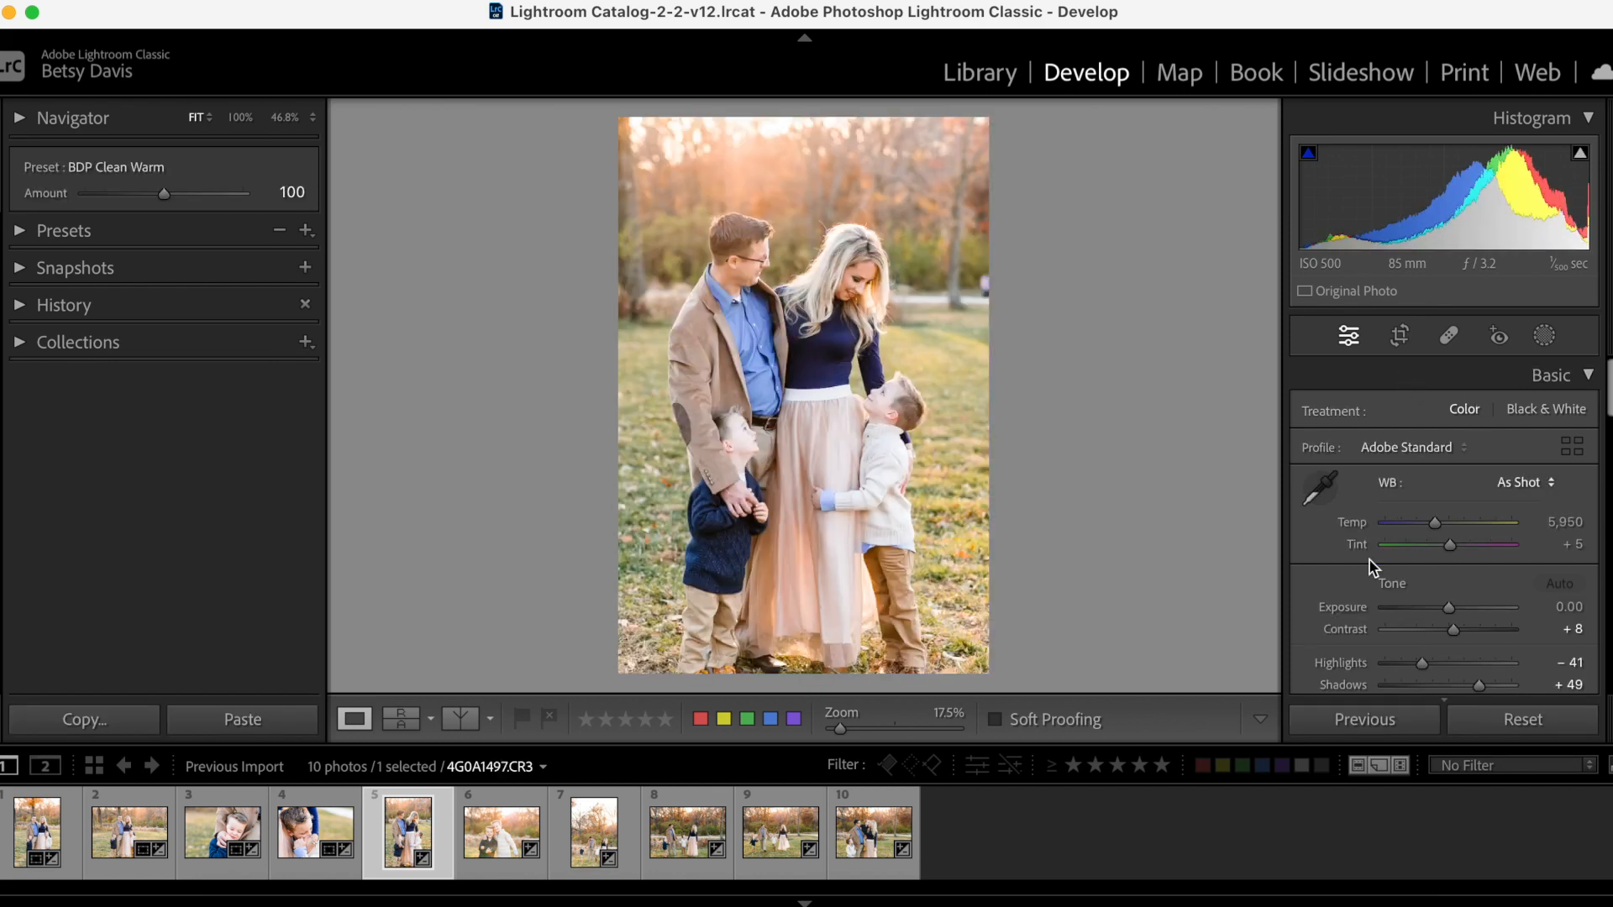
left_click(1401, 345)
left_click_drag(1060, 662, 1056, 680)
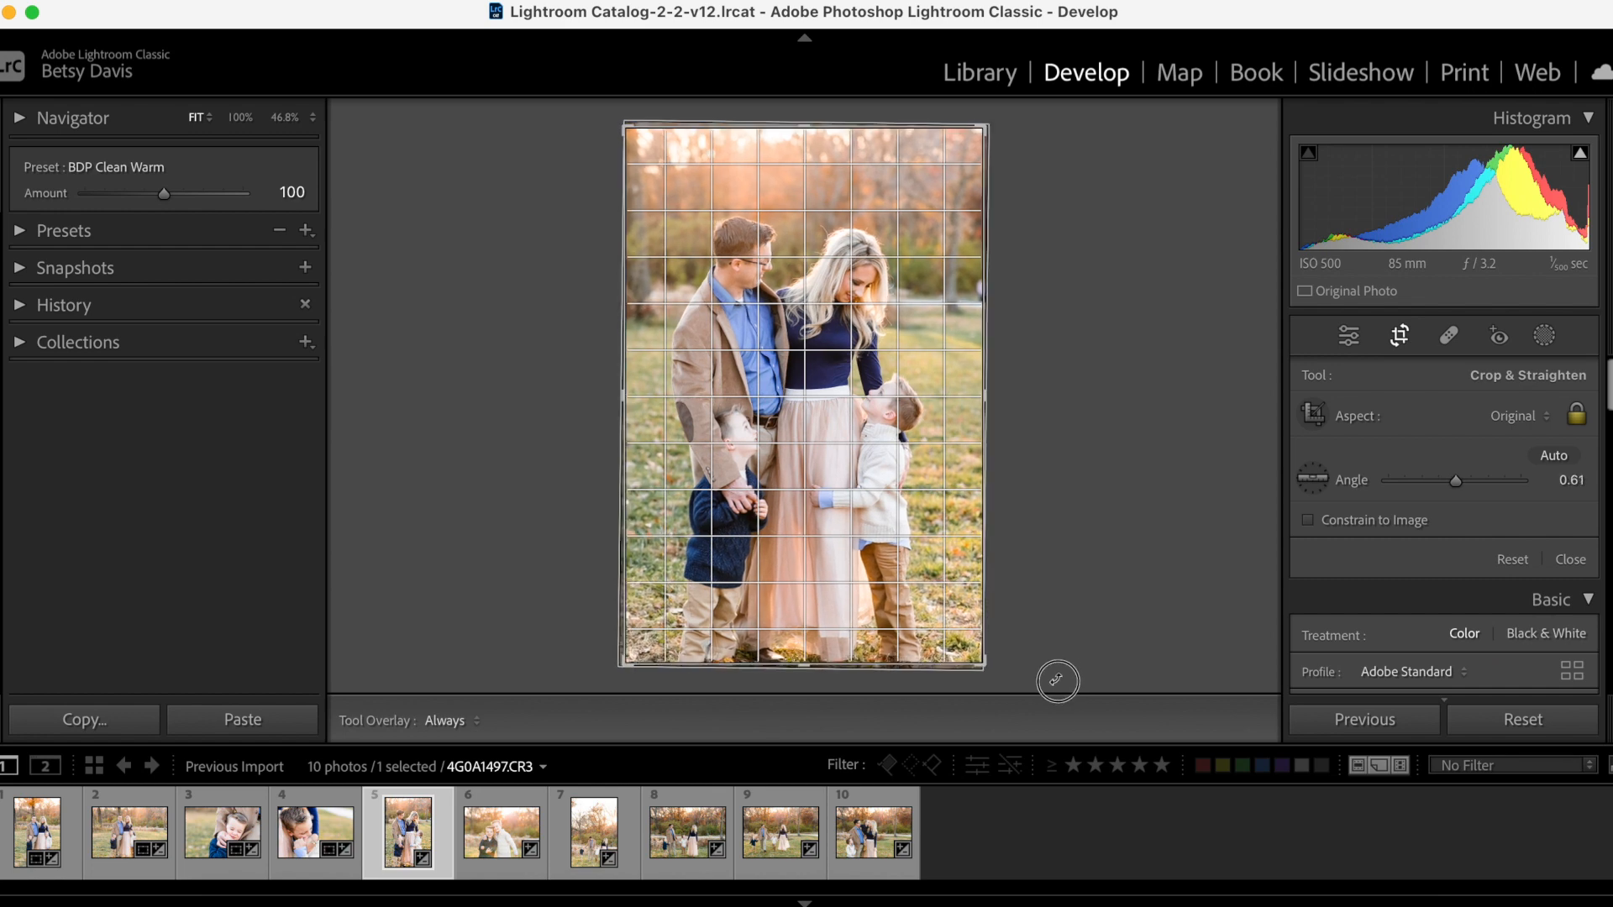
key("Return")
Increase Dehaze to +24 on the sixth photo, 4G0A1538.CR3, of the two brothers.
key("Right")
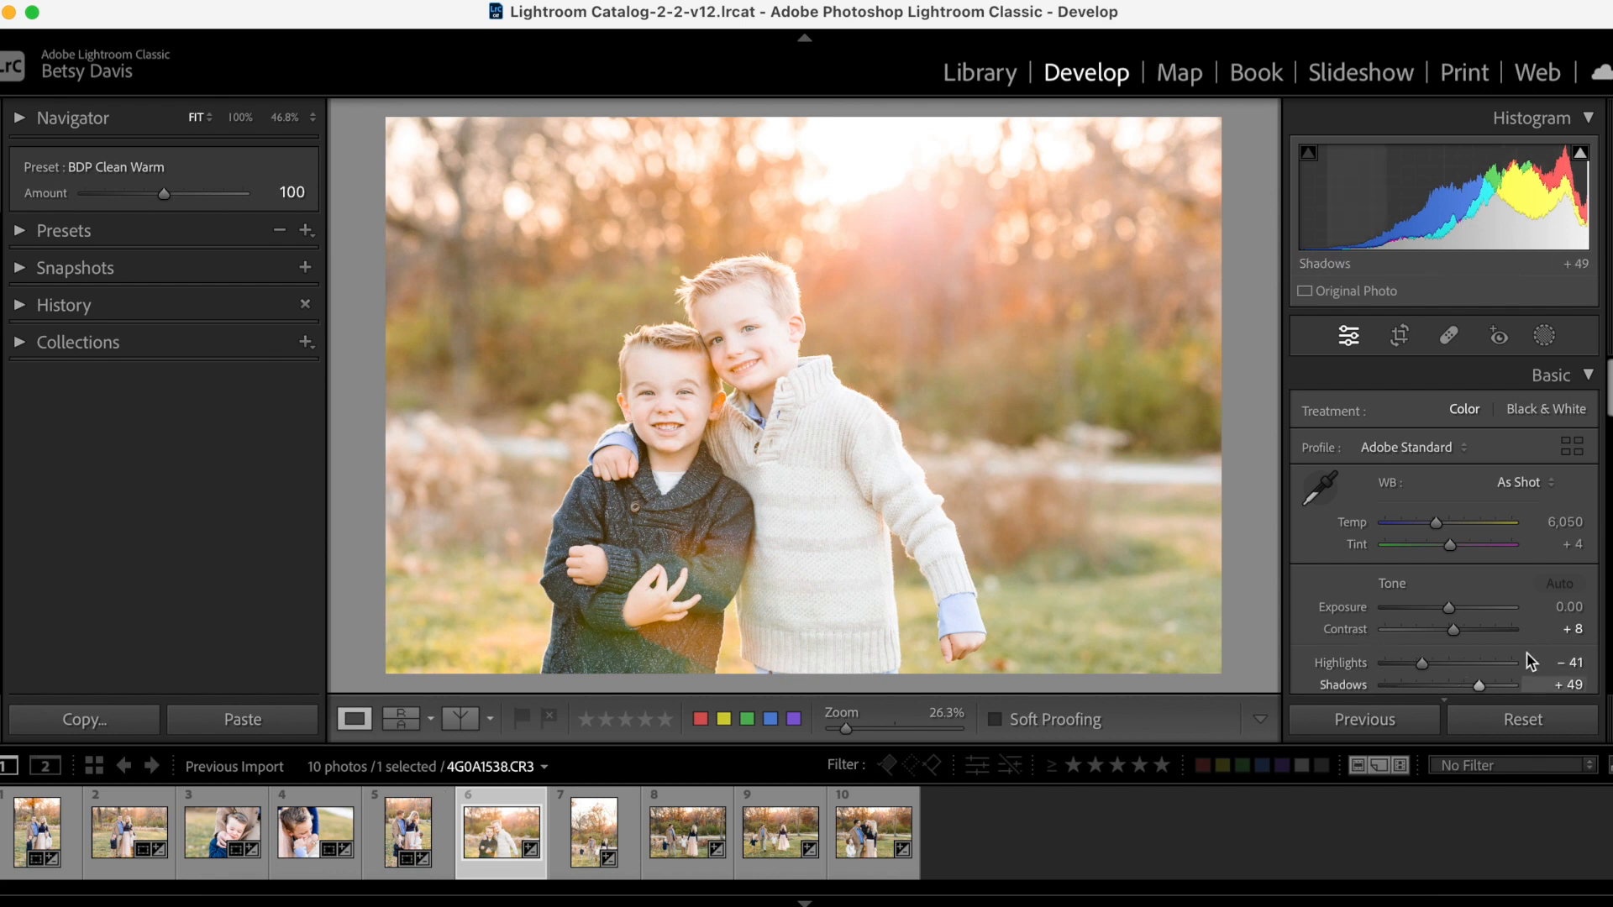
scroll(1528, 664, "down", 5)
scroll(1443, 520, "down", 3)
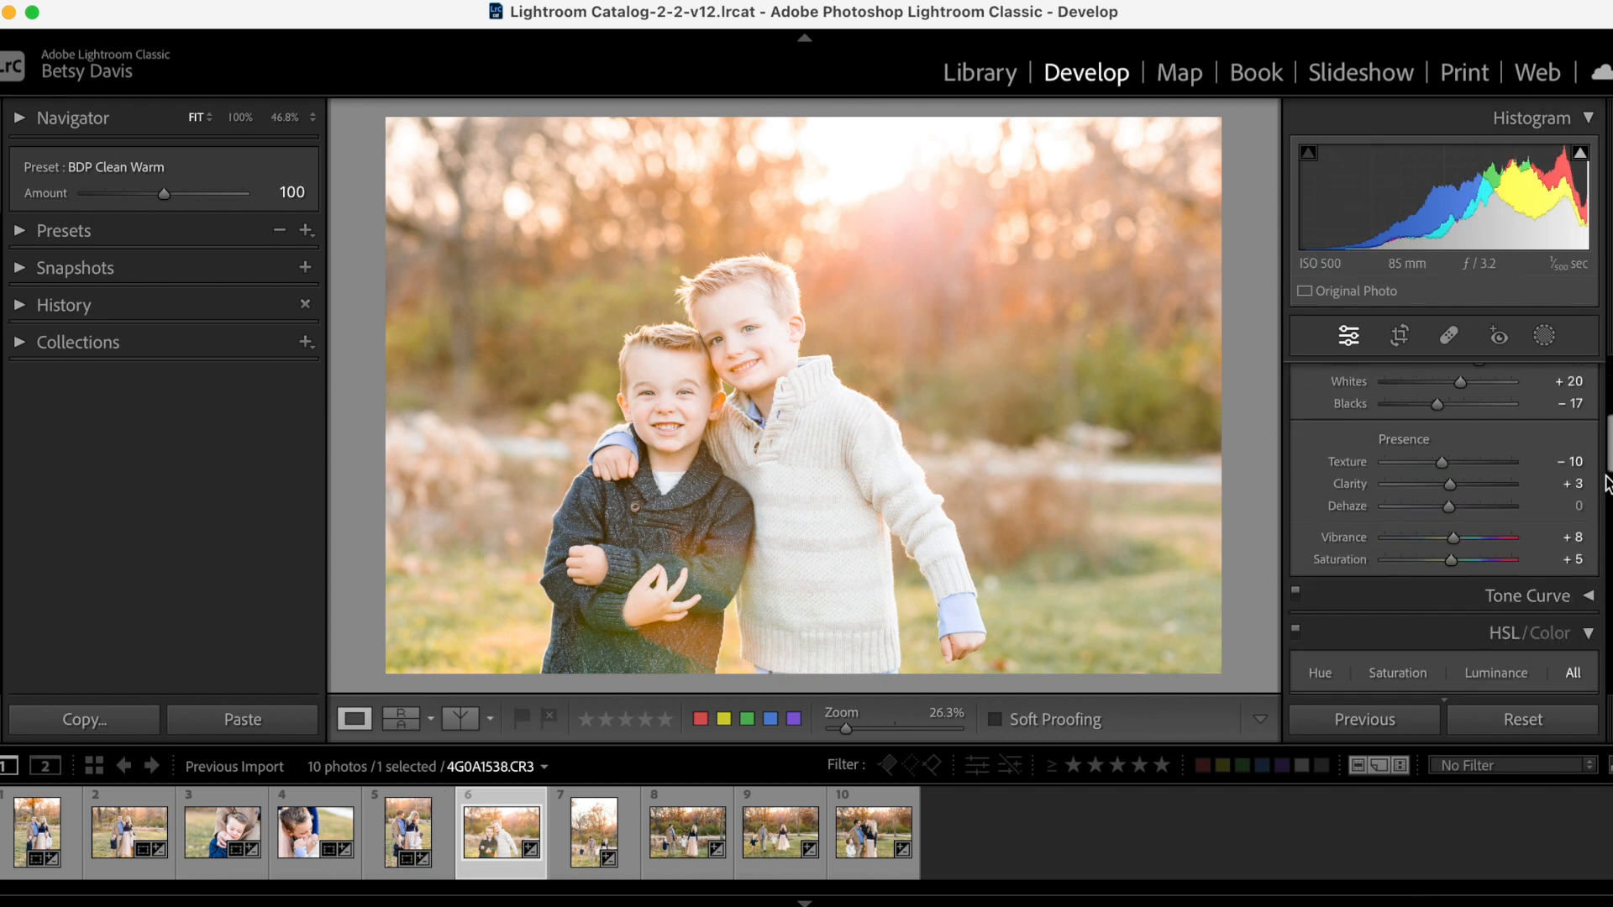
scroll(1590, 603, "down", 2)
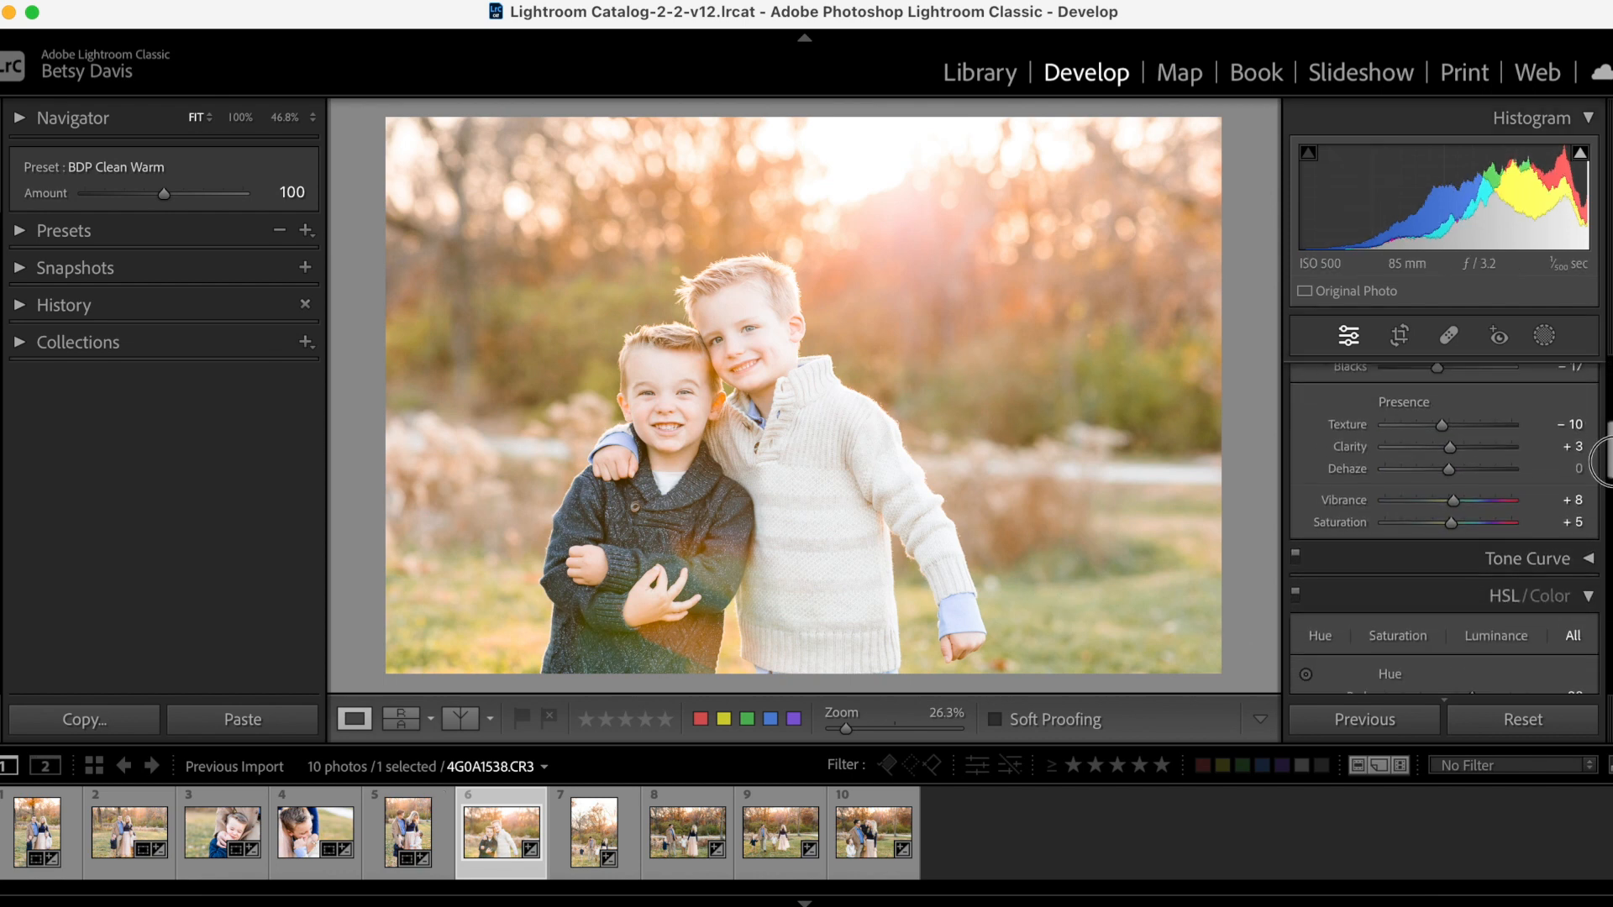
left_click(1588, 597)
left_click_drag(1449, 467, 1463, 468)
scroll(1423, 504, "up", 5)
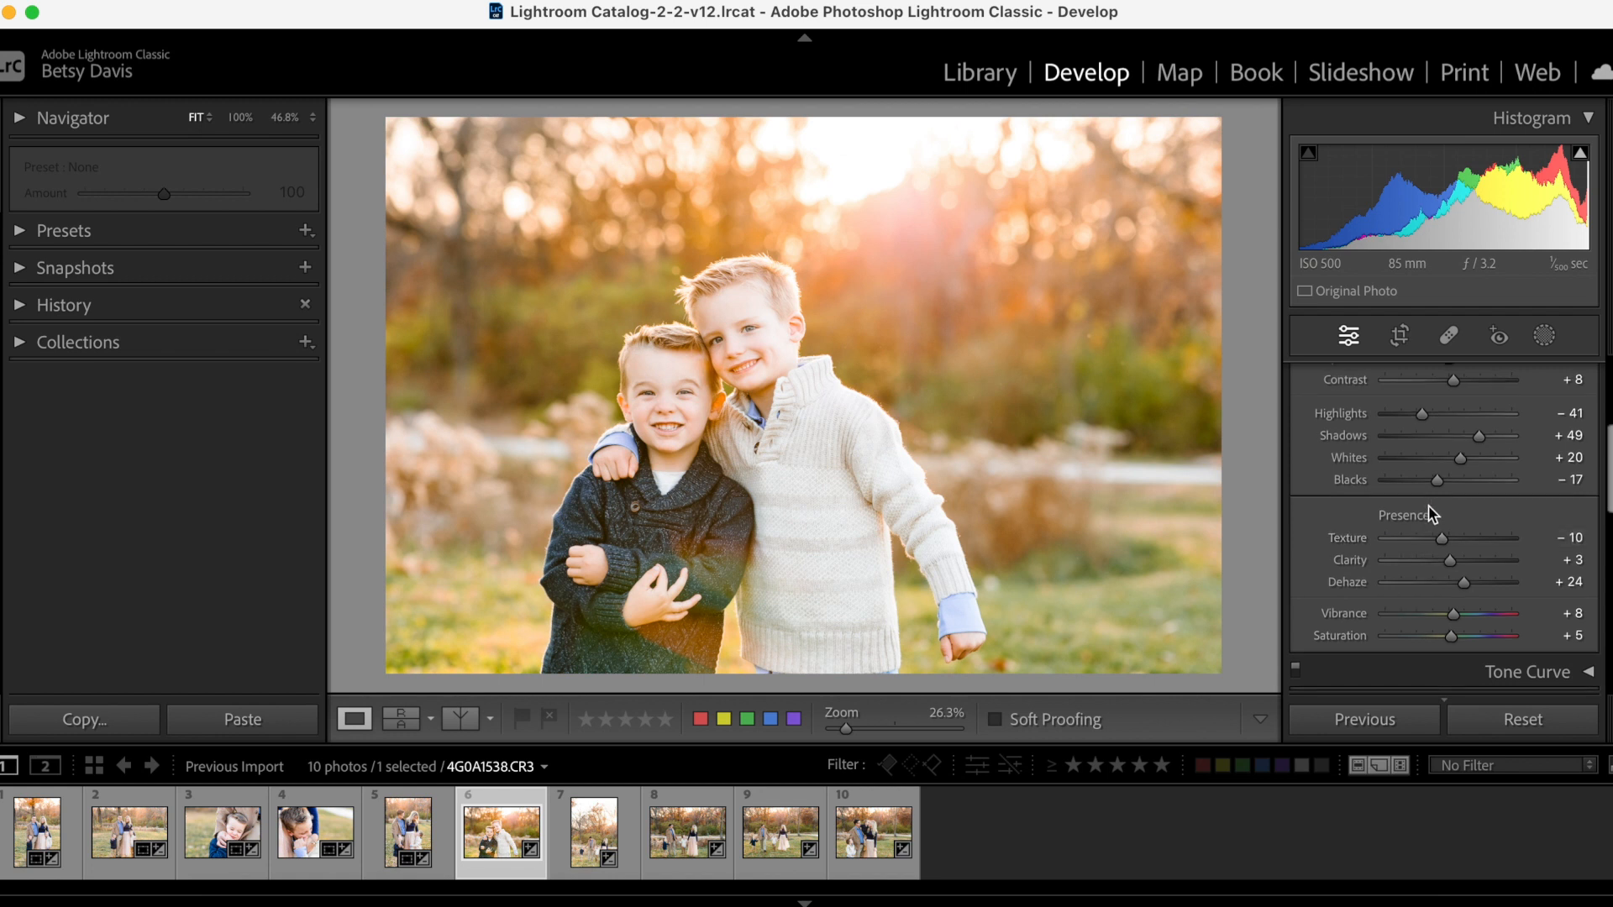
left_click_drag(1449, 400, 1433, 381)
Lower the highlights of the seventh photo, 4G0A1617.CR3, to -54.
left_click(586, 827)
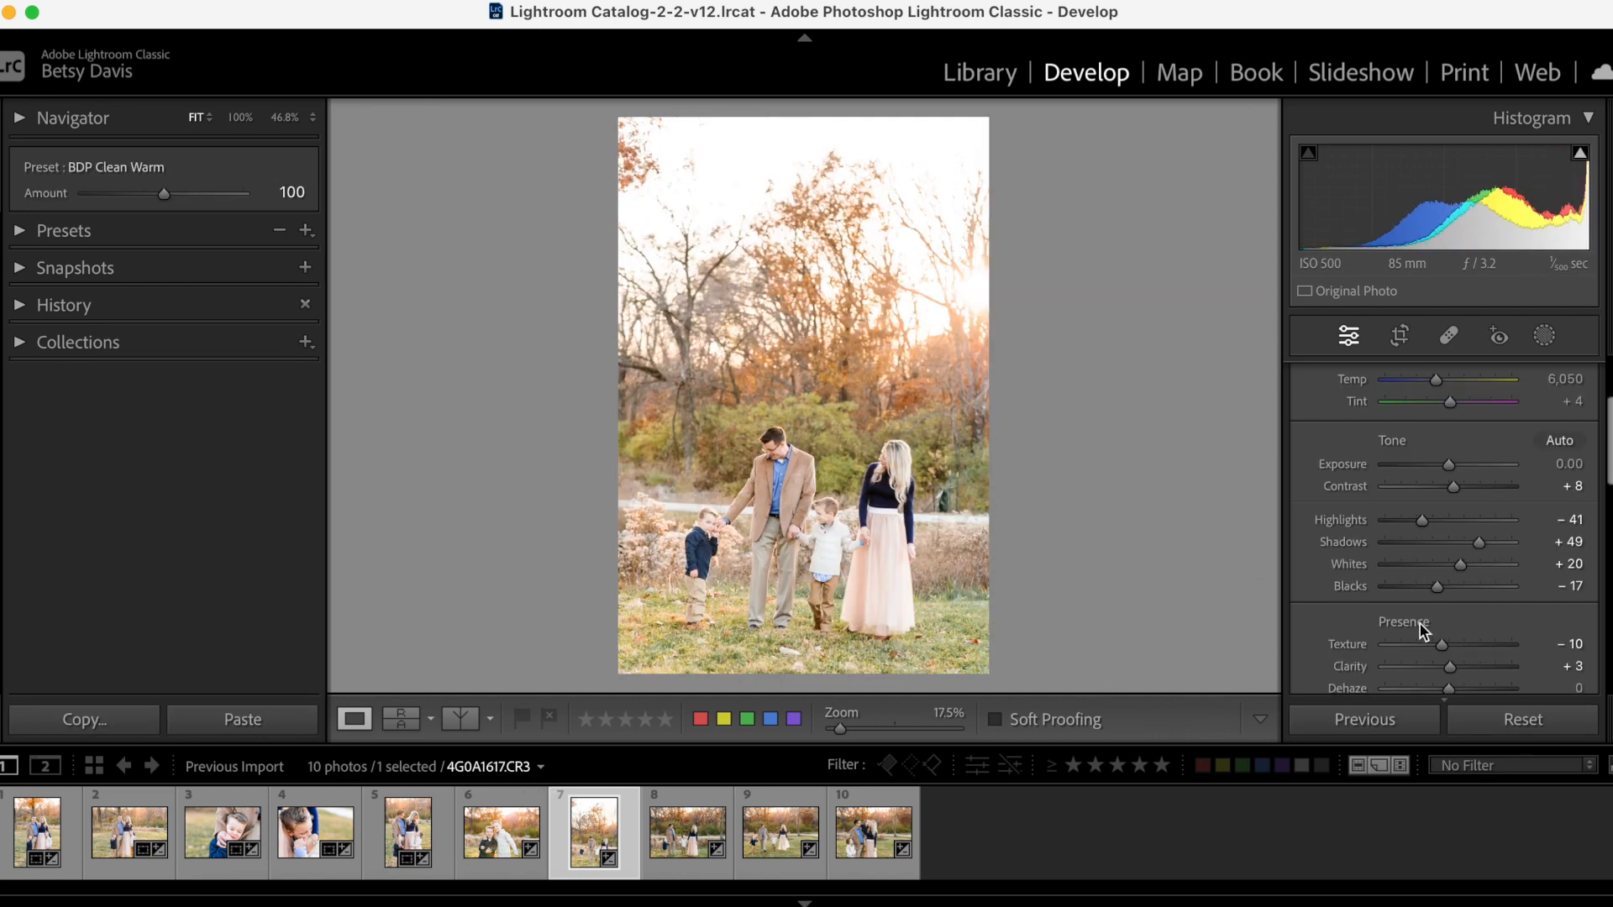
left_click_drag(1411, 520, 1413, 519)
Raise the exposure of the eighth photo, 4G0A1636.CR3, to +0.30 and lower its highlights to -45.
key("Right")
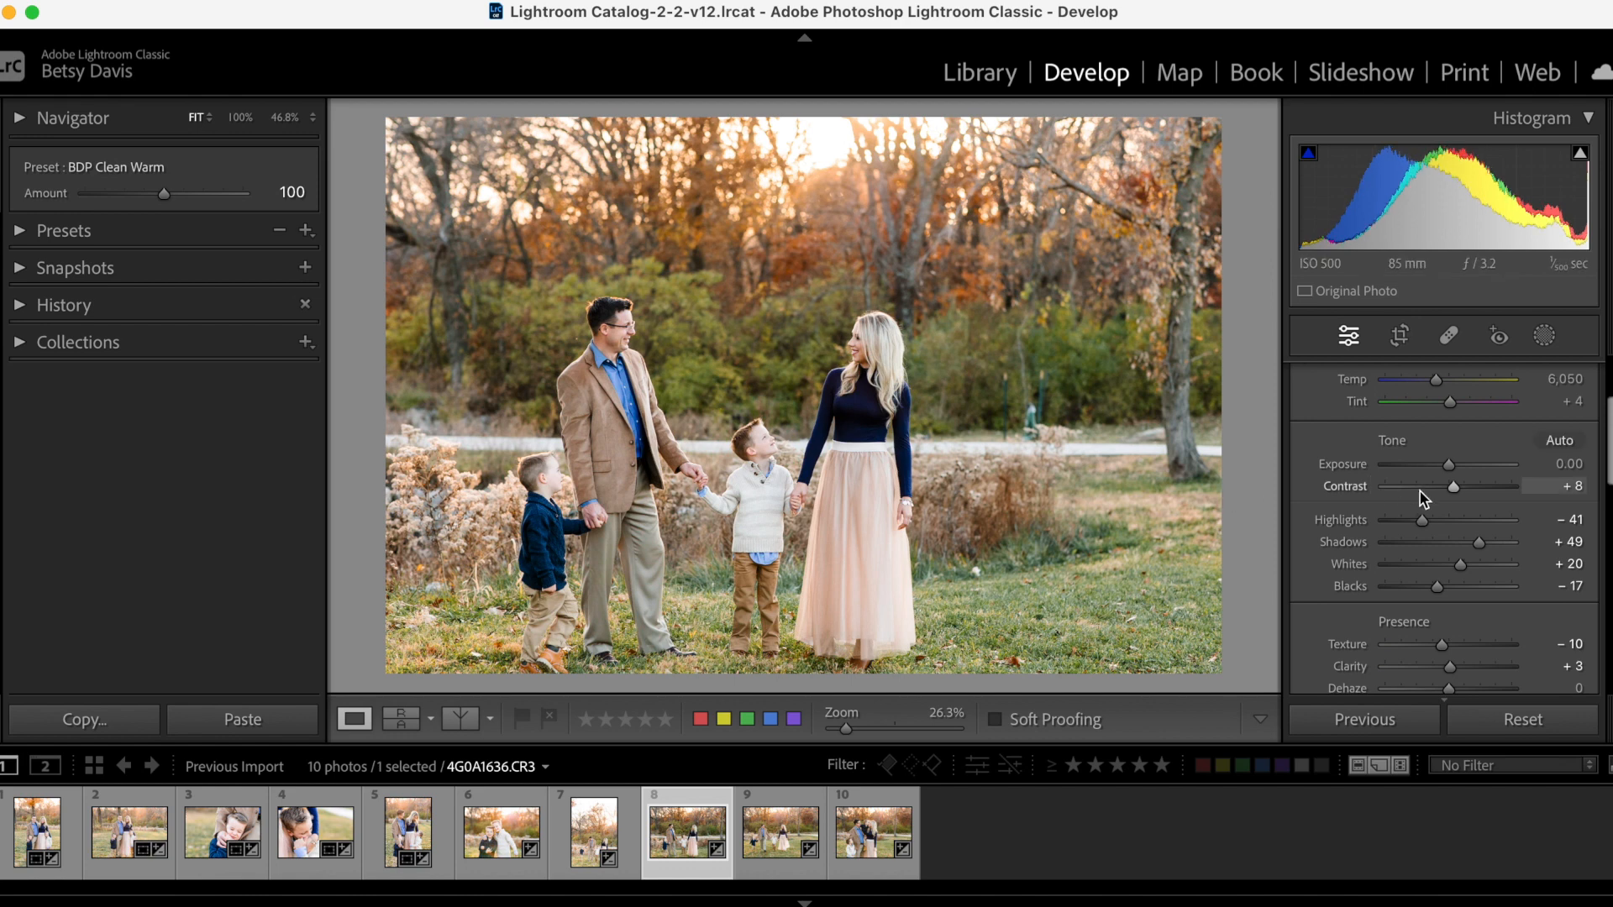
left_click(766, 834)
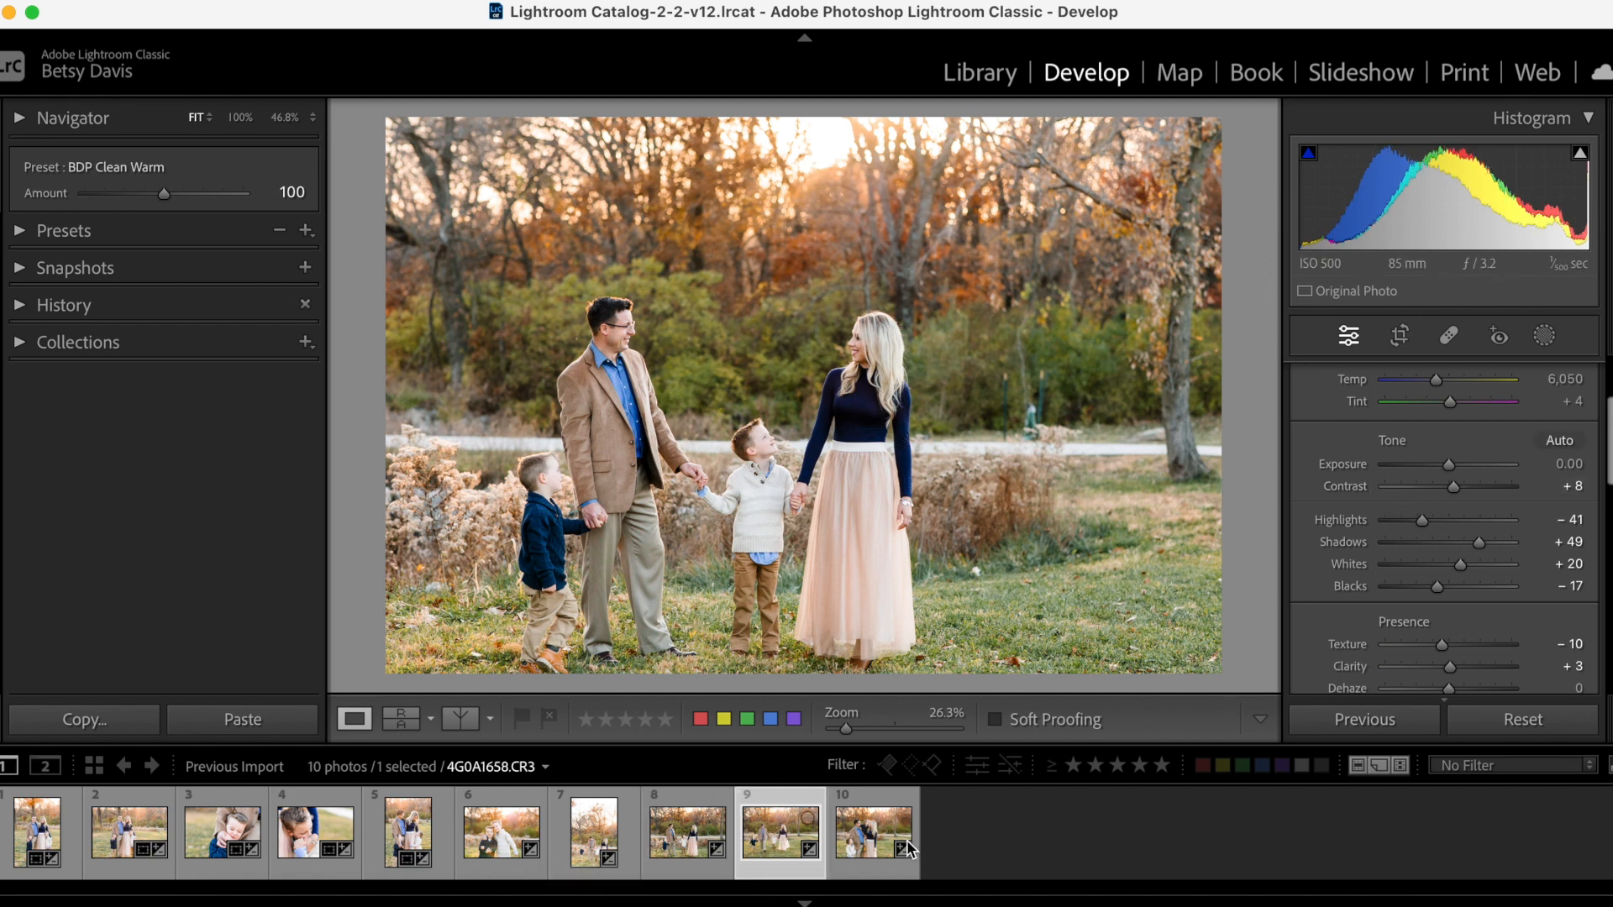
left_click(861, 850)
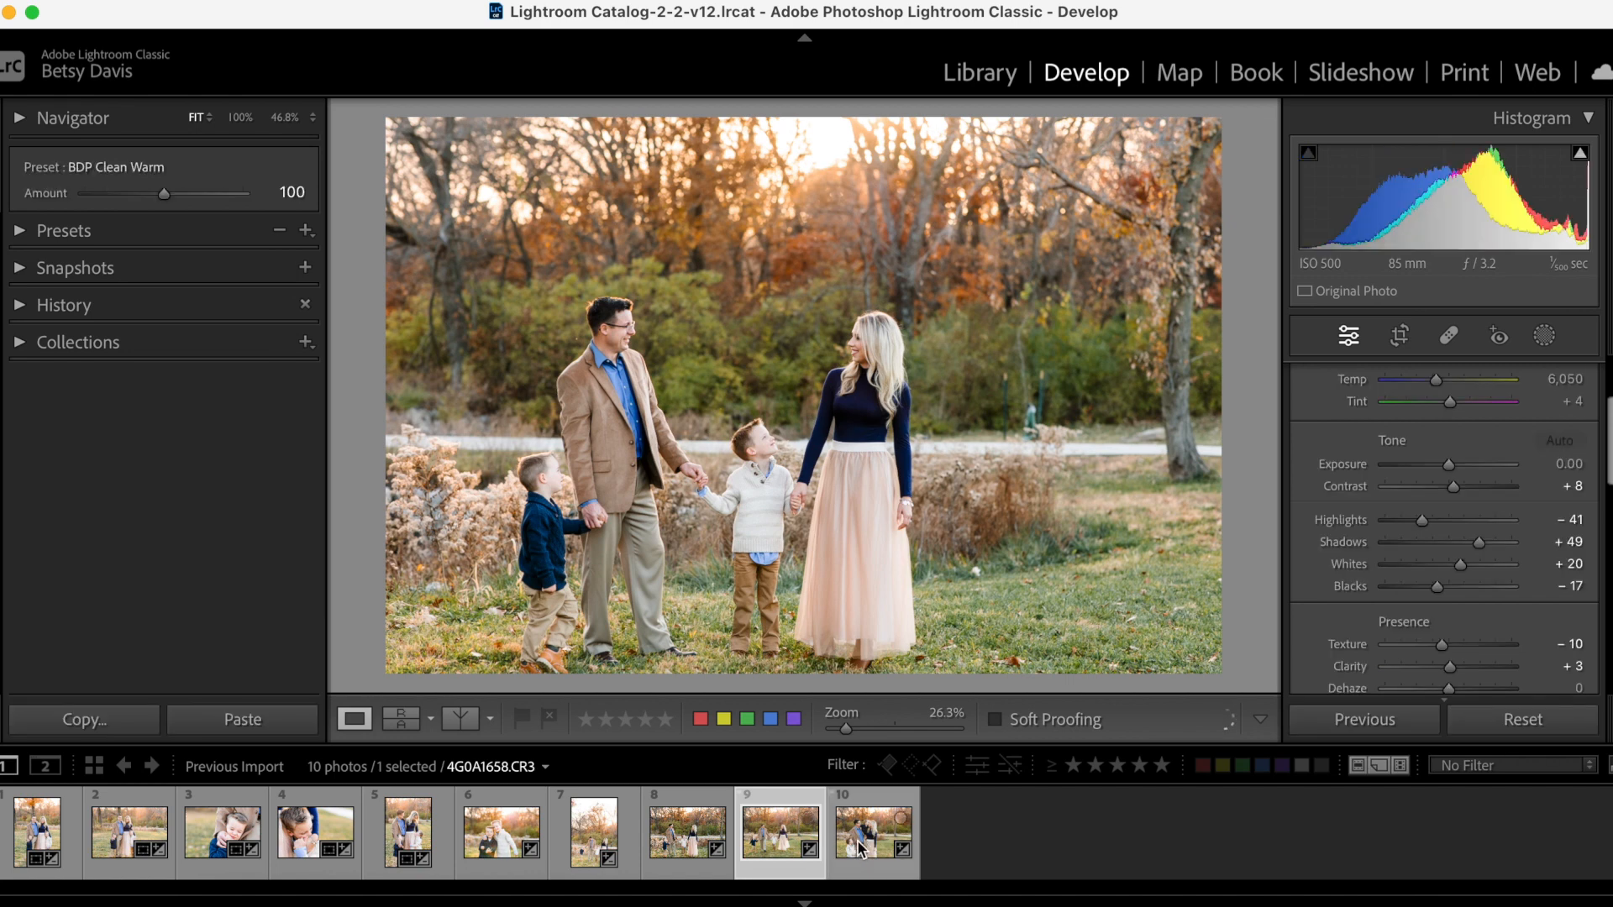
left_click(861, 849)
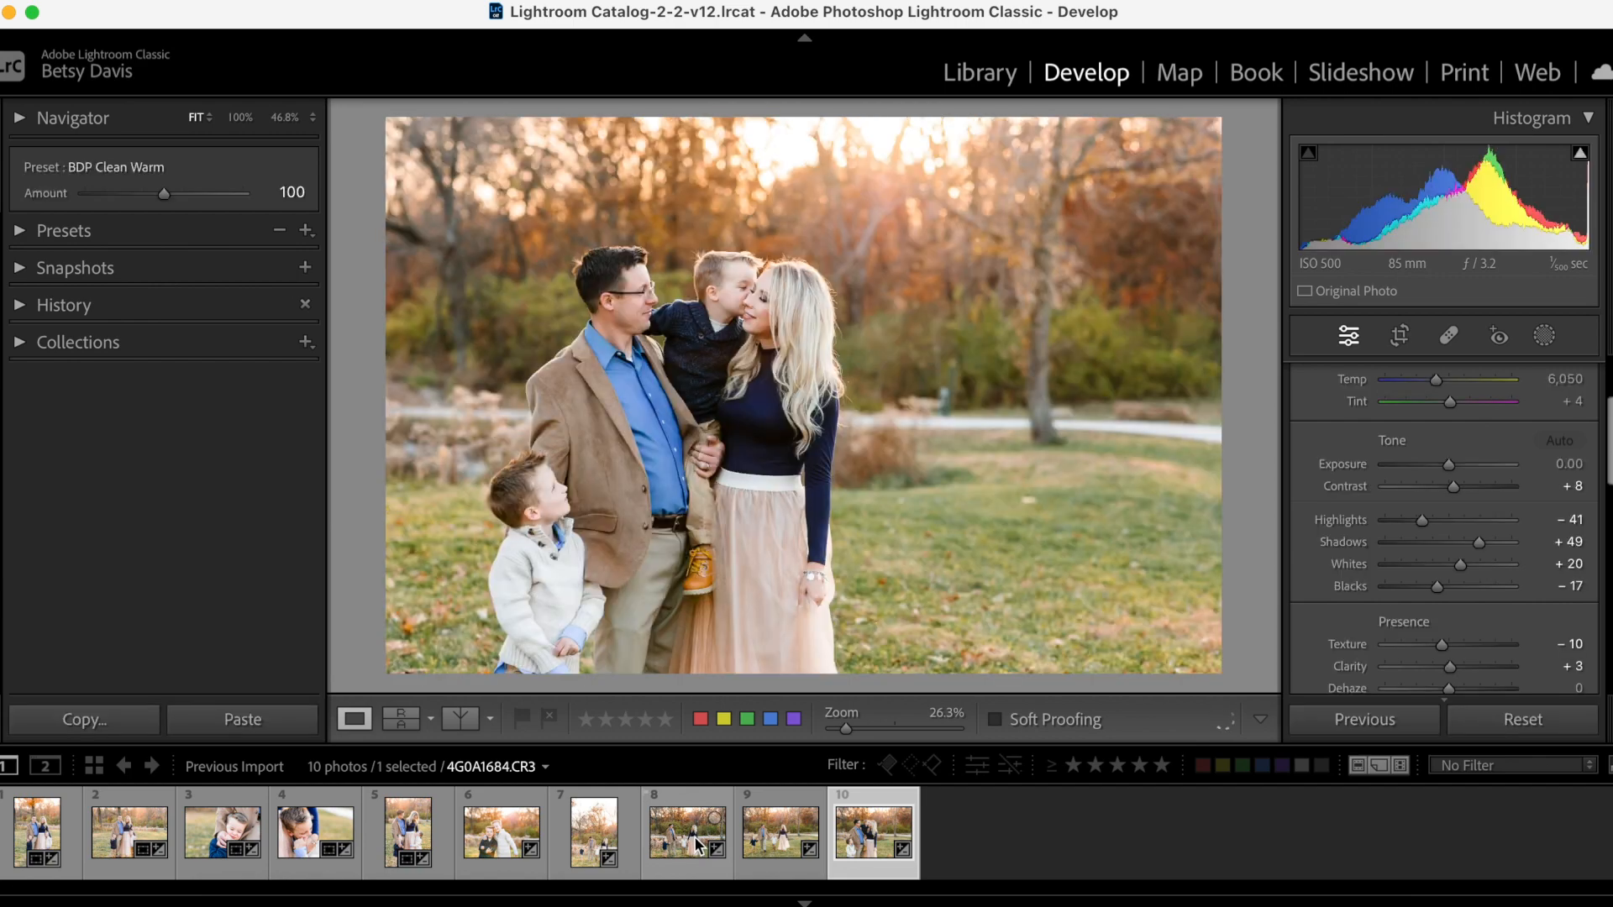
left_click(696, 843)
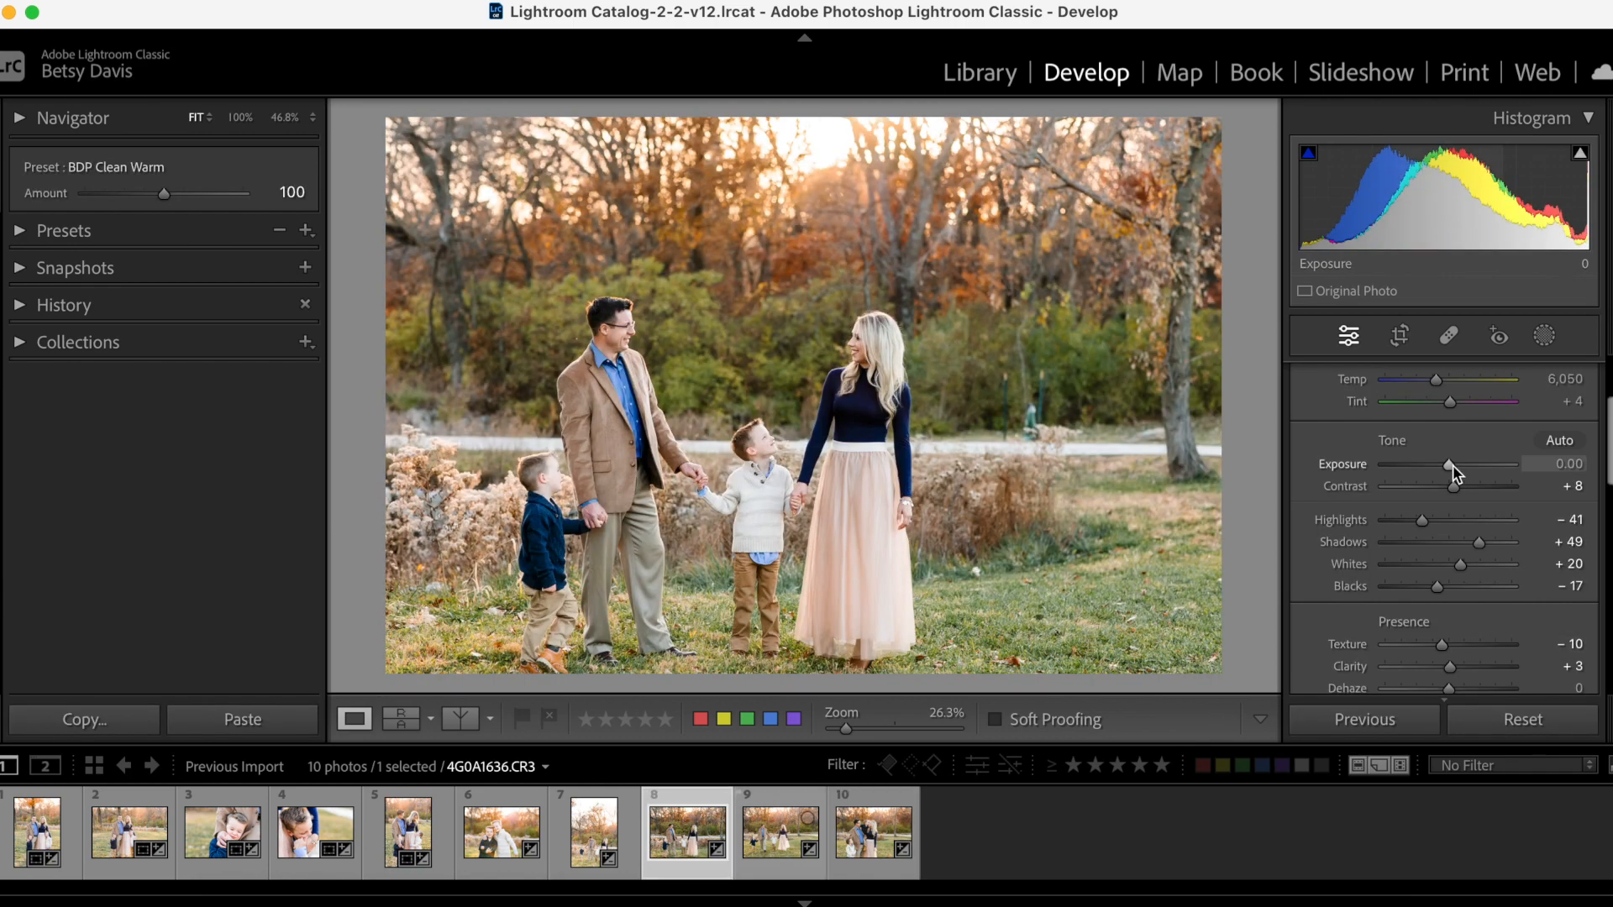
left_click_drag(1449, 463, 1451, 464)
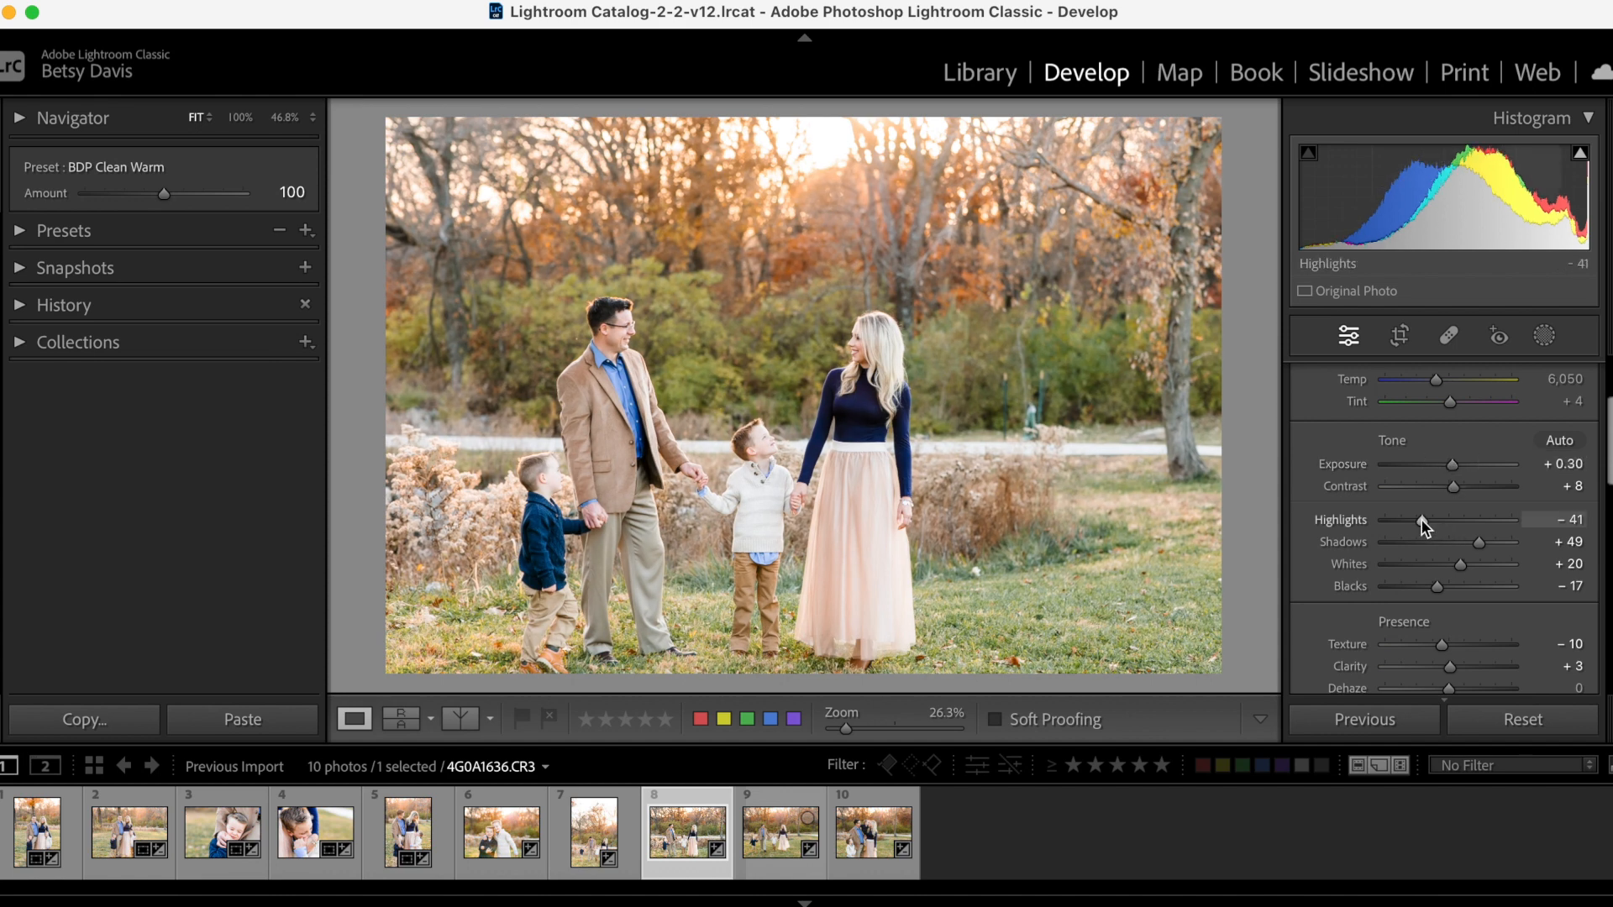
left_click_drag(1423, 519, 1419, 519)
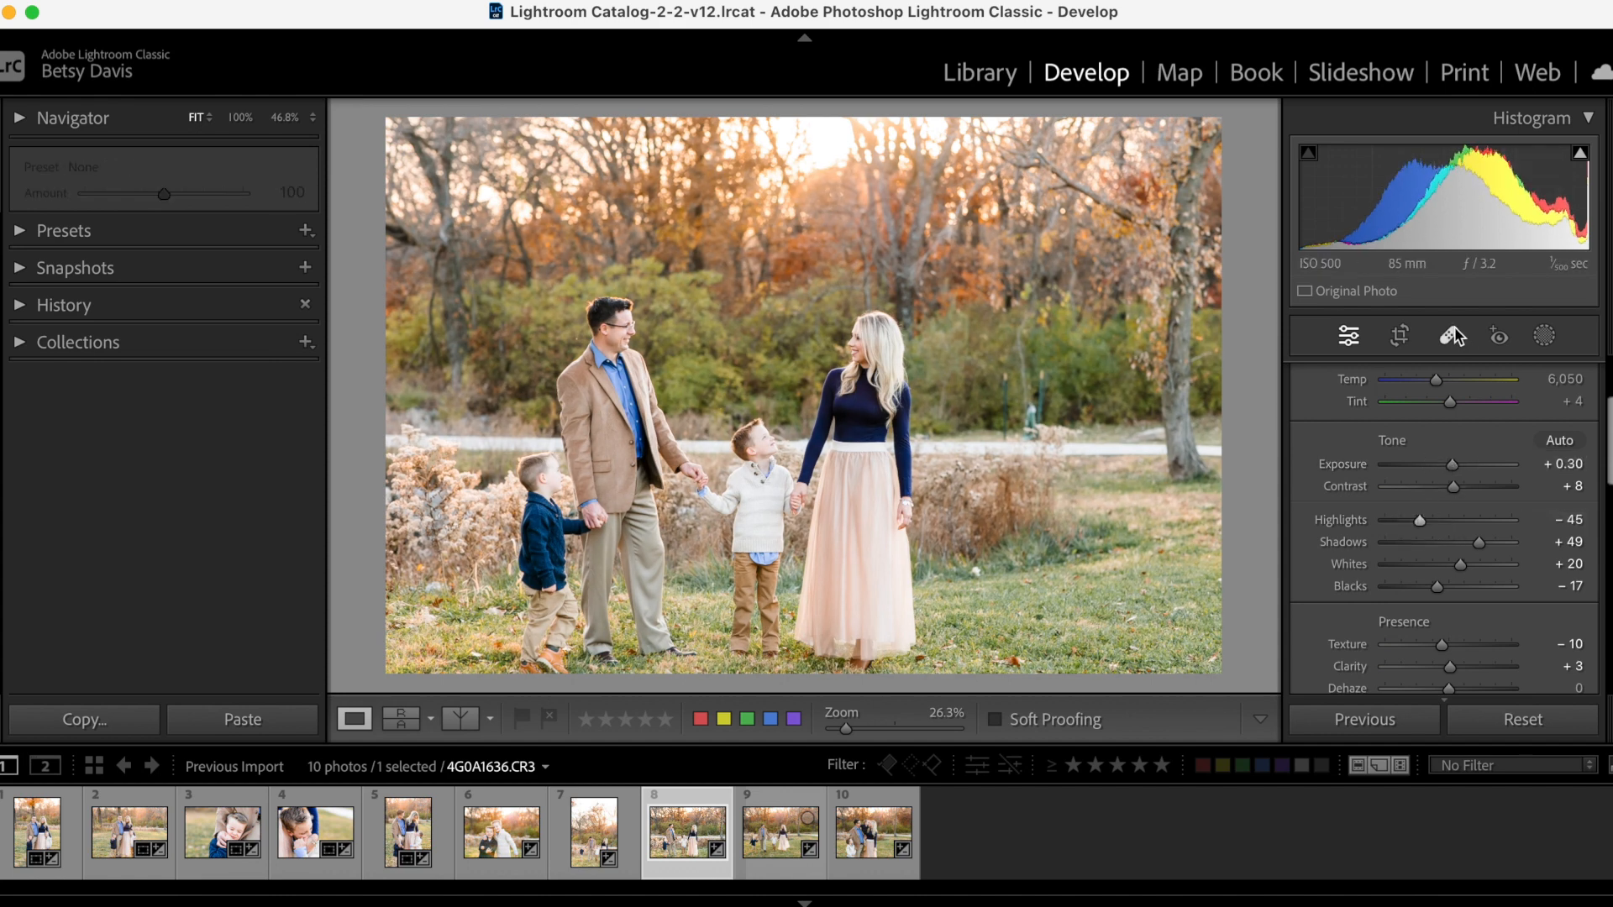
Straighten the eighth photo by 0.83 degrees and crop it tighter around the family.
left_click(1397, 338)
left_click_drag(1257, 685, 1253, 693)
left_click_drag(1201, 130, 1159, 143)
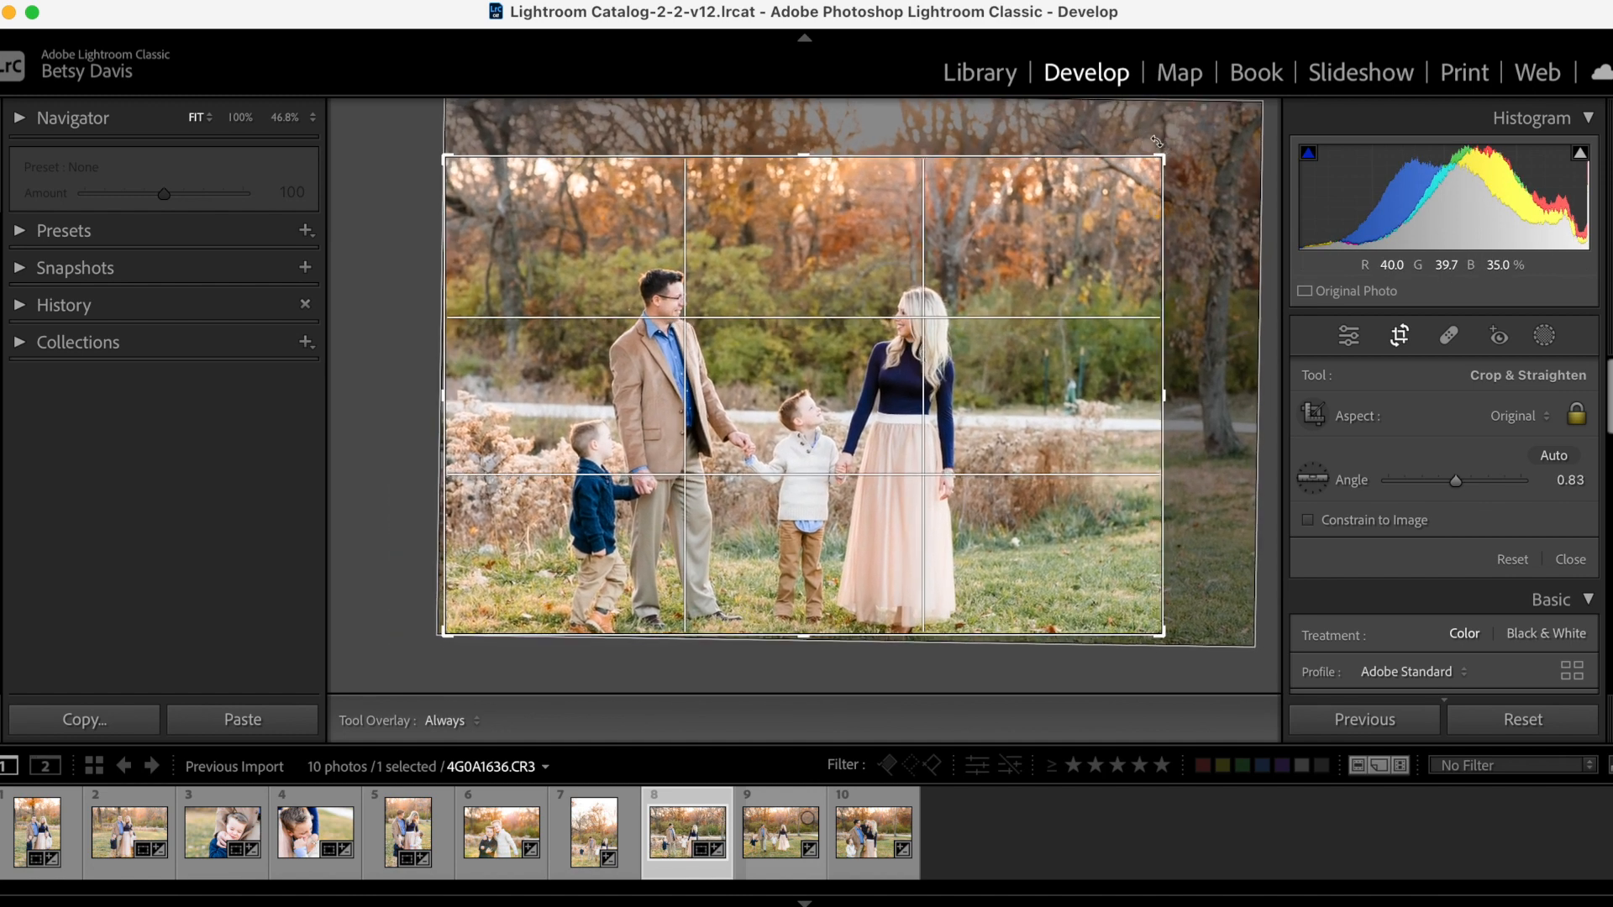
key("Return")
Straighten and crop the ninth photo, 4G0A1658.CR3, tighter around the walking family, and raise its exposure to +0.10.
key("Right")
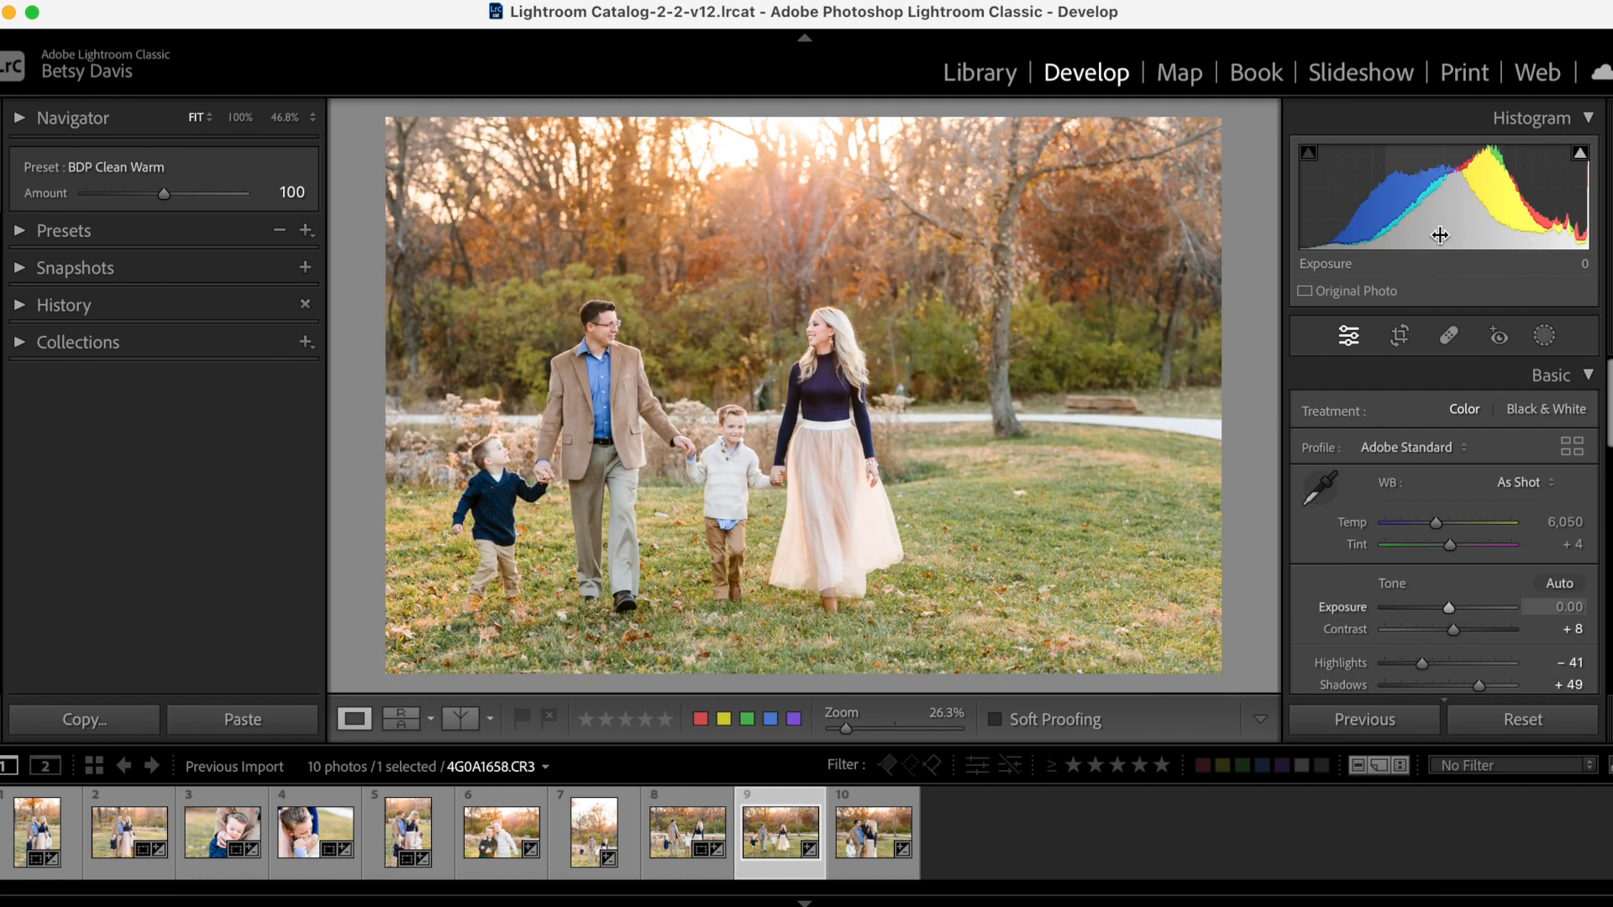
left_click(1401, 336)
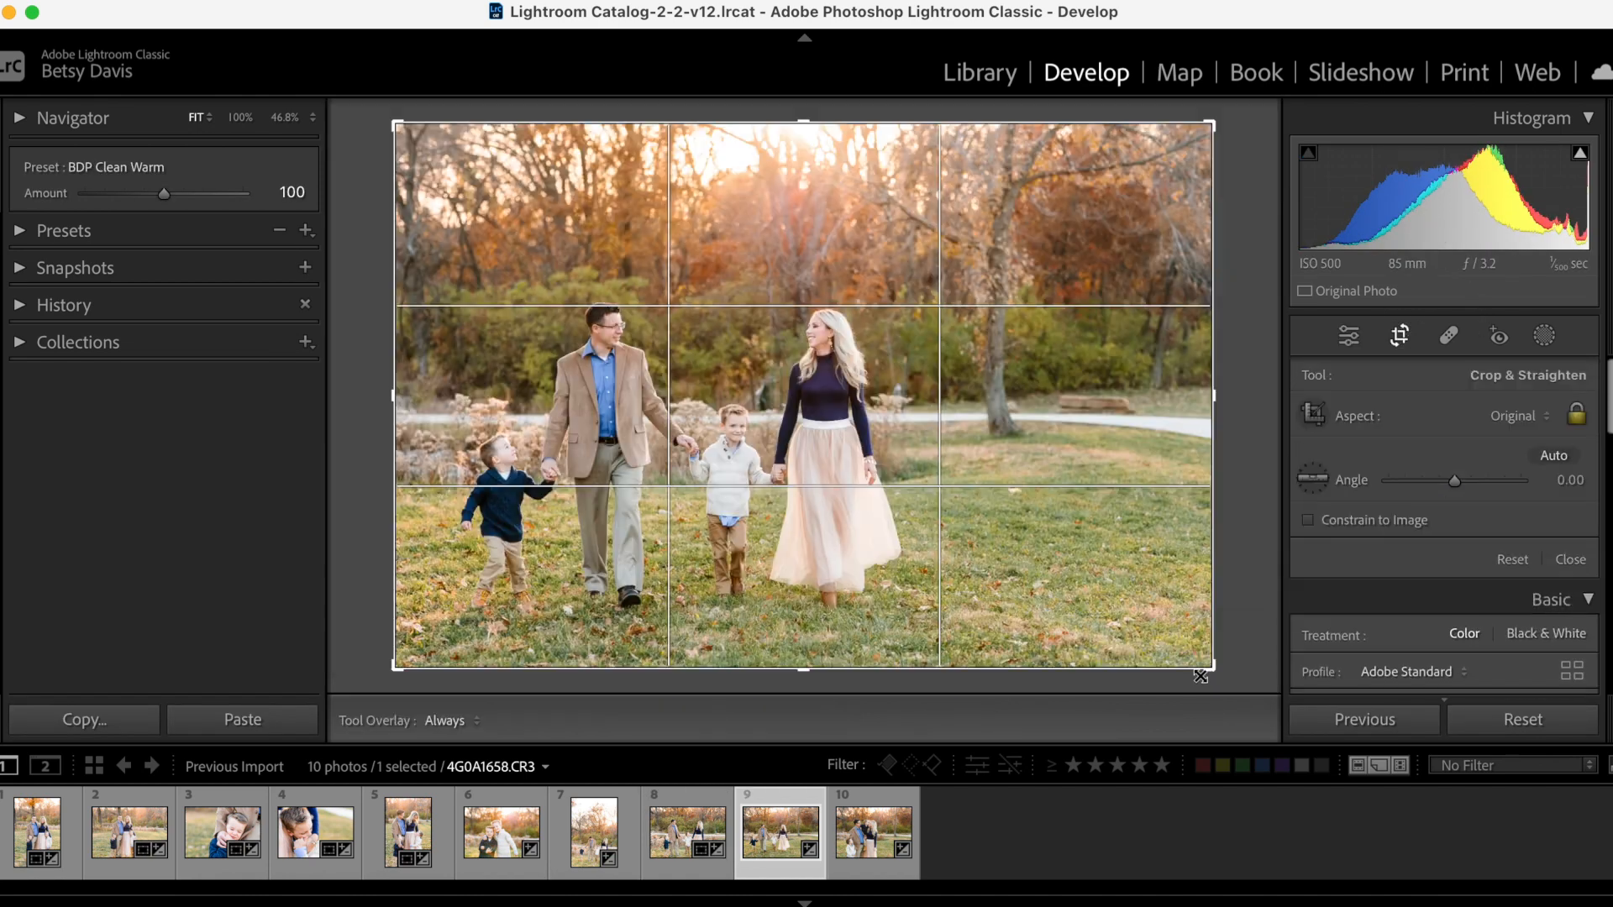
left_click_drag(1231, 678, 1241, 695)
left_click_drag(1193, 136, 1132, 162)
left_click_drag(914, 338, 910, 372)
key("Return")
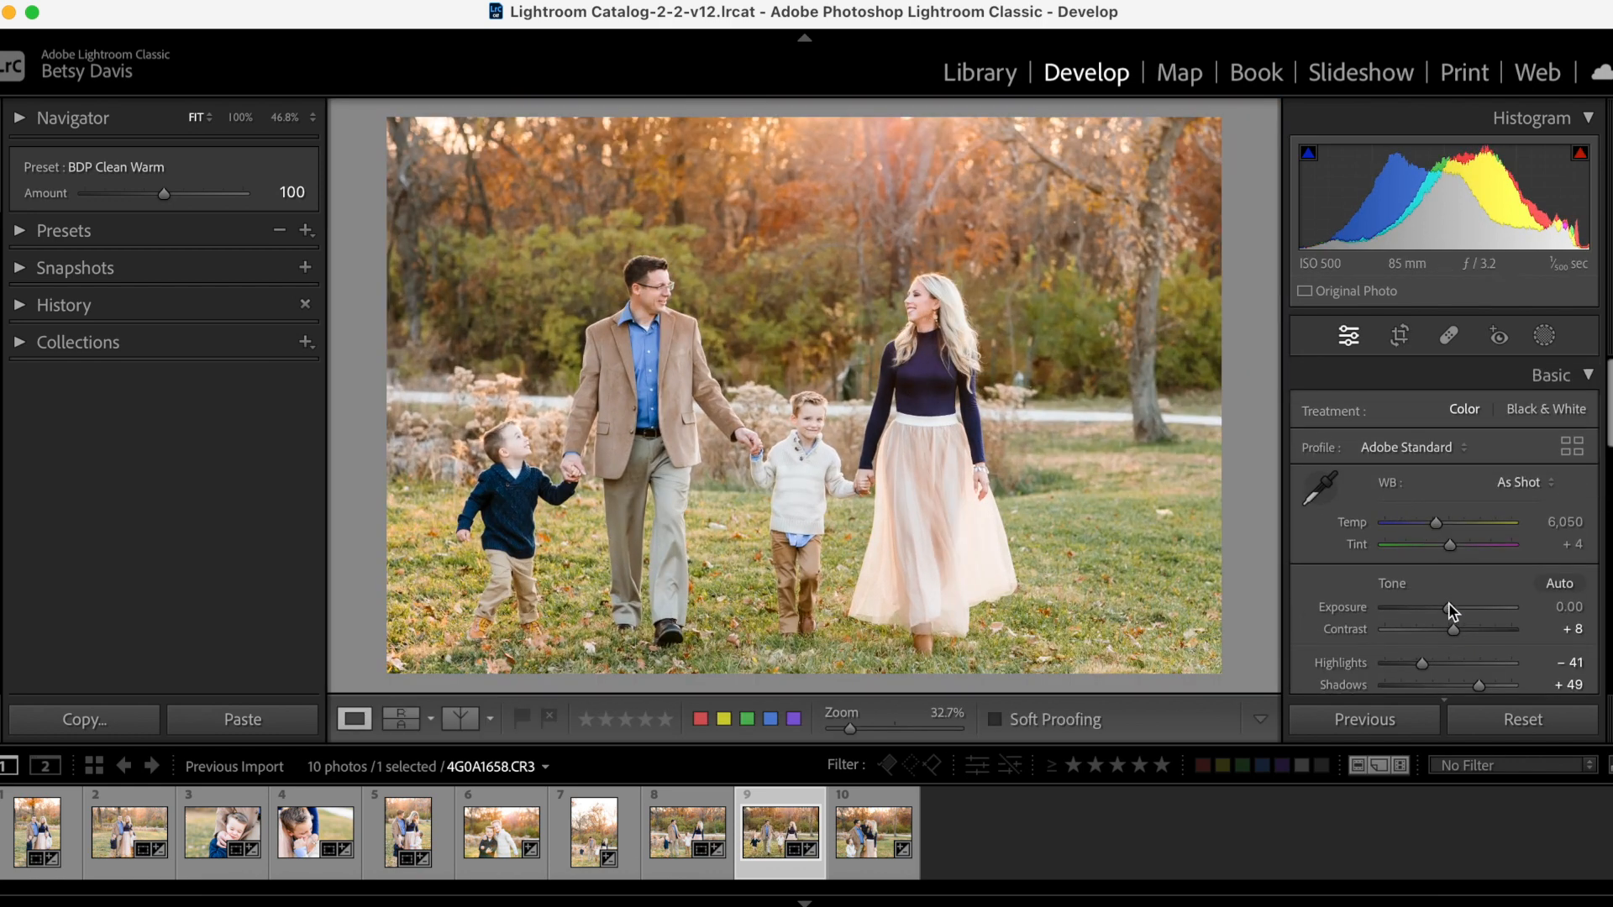
left_click_drag(1449, 611, 1451, 610)
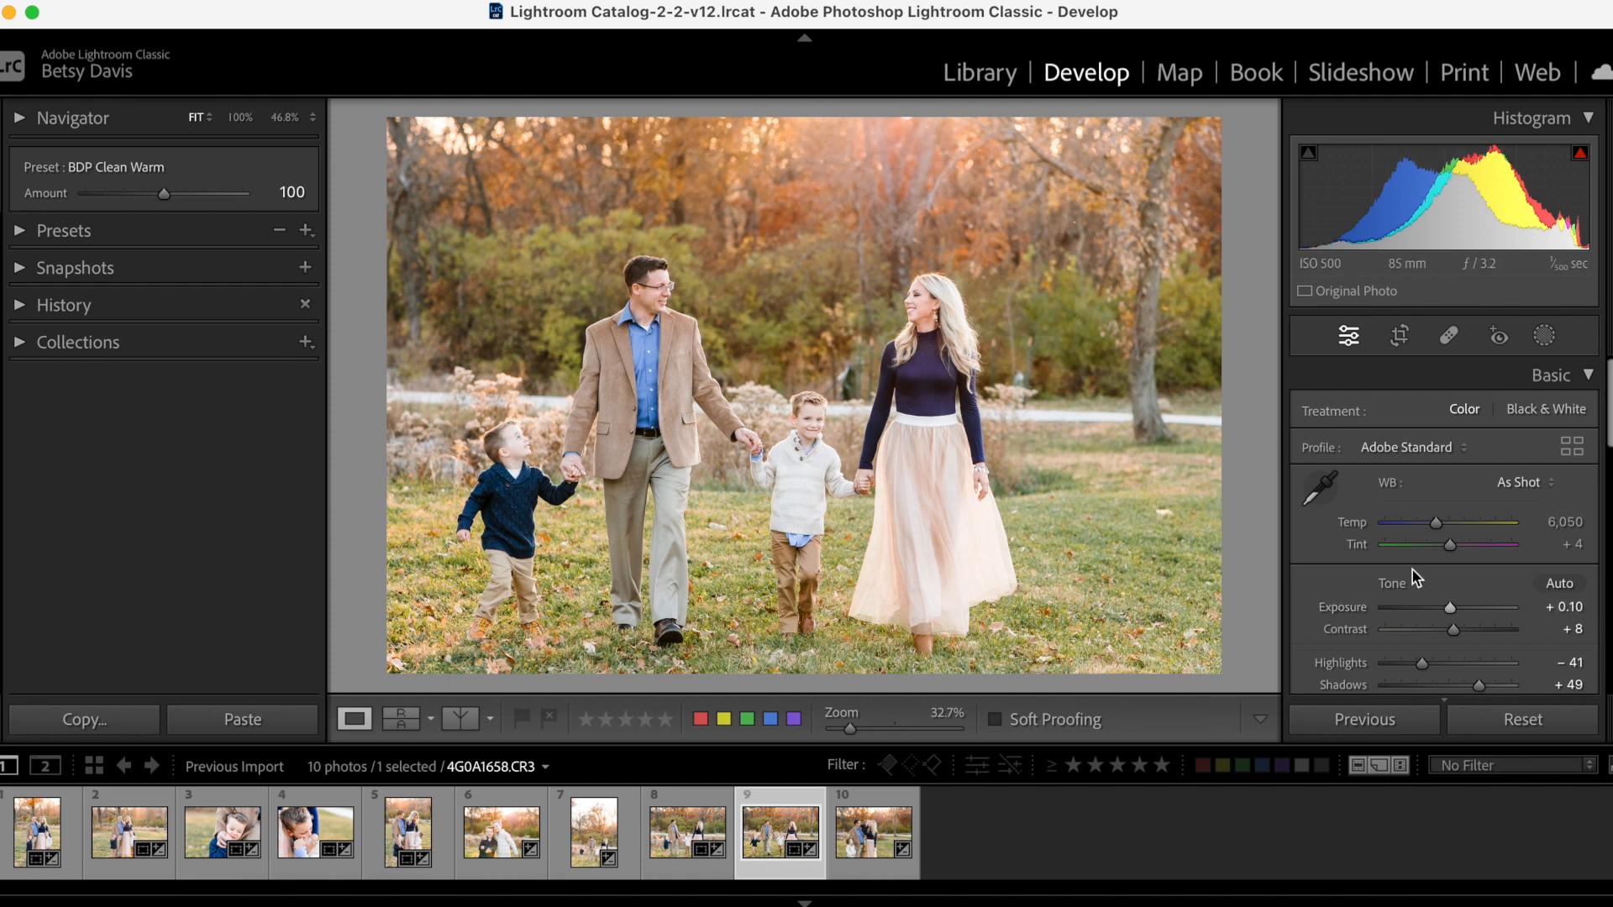
Raise the exposure of the tenth photo, 4G0A1684.CR3, to +0.20 and crop it slightly tighter around the family.
key("Right")
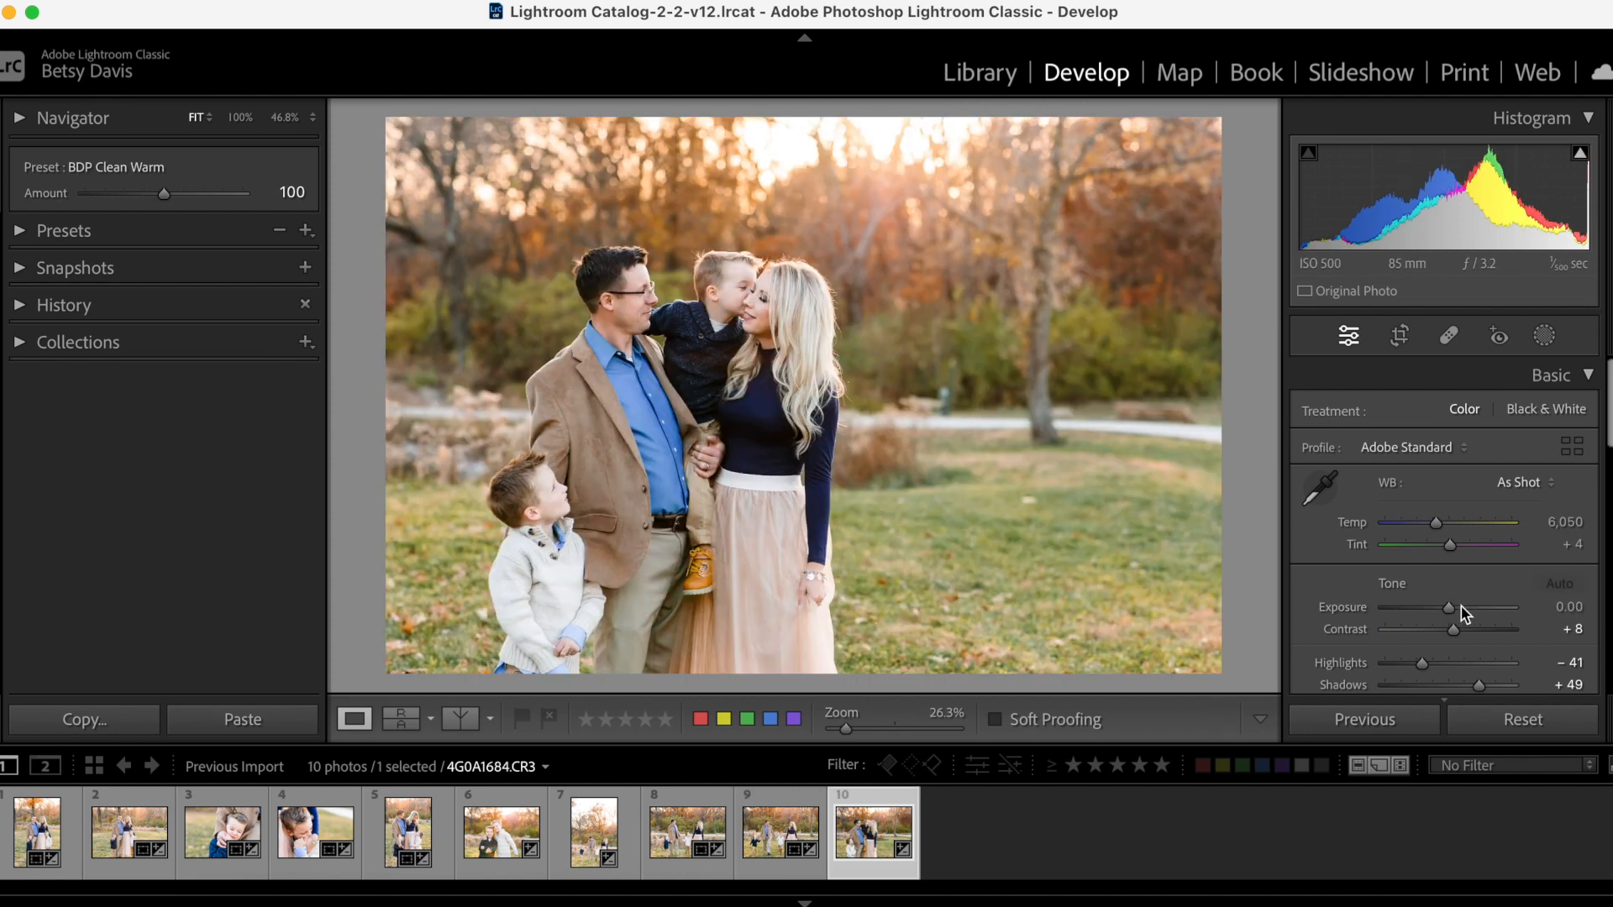
left_click_drag(1449, 608, 1452, 614)
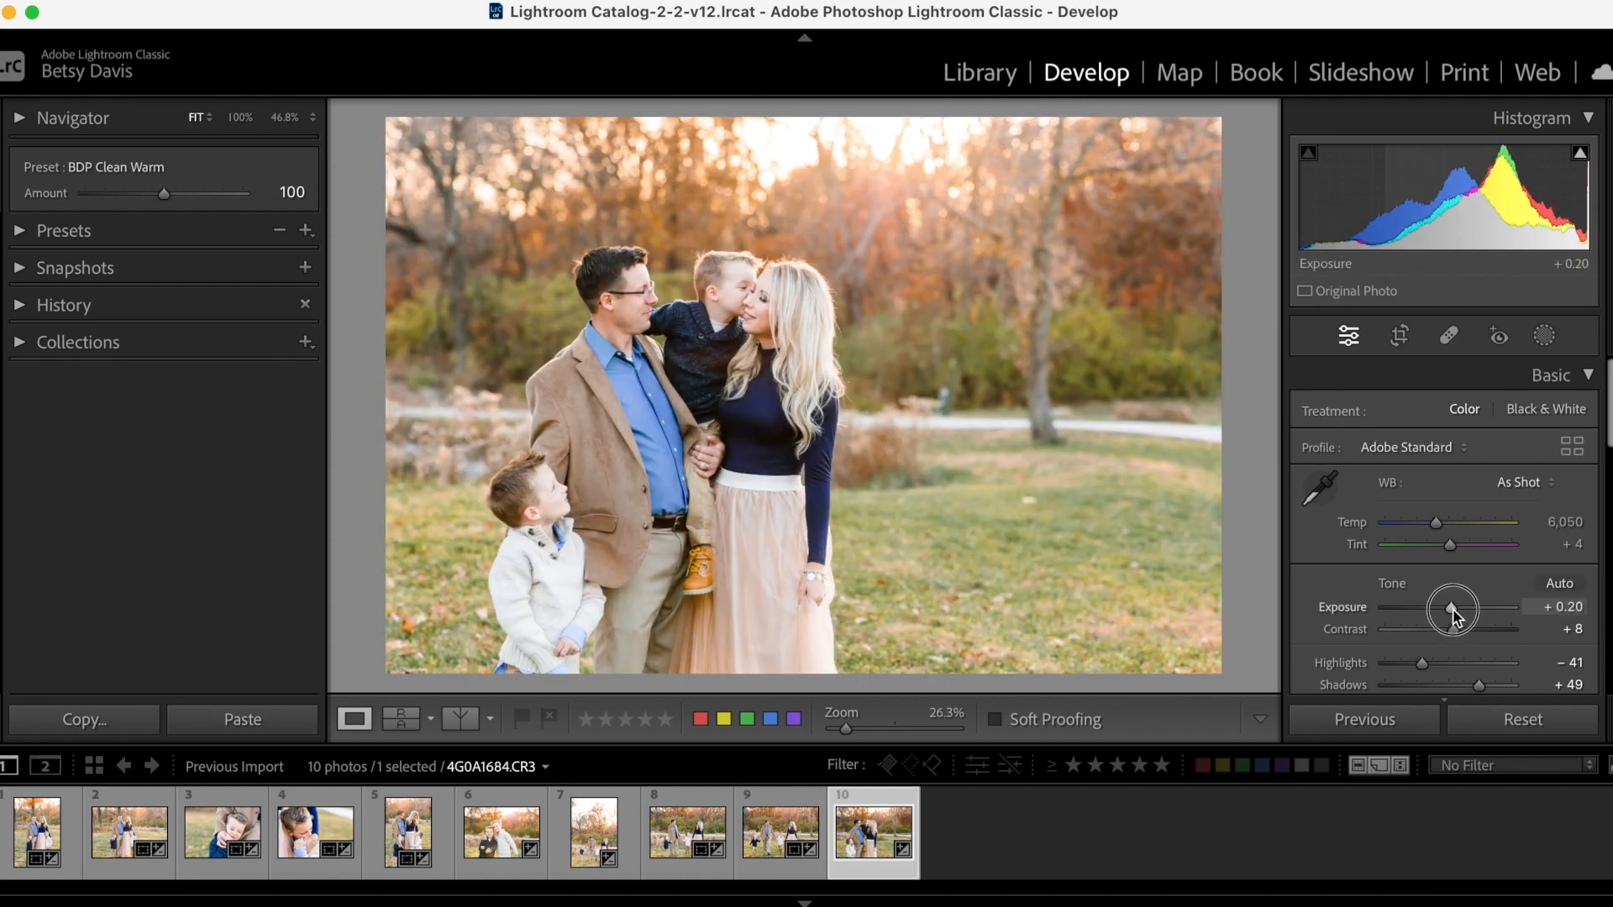
left_click(1400, 335)
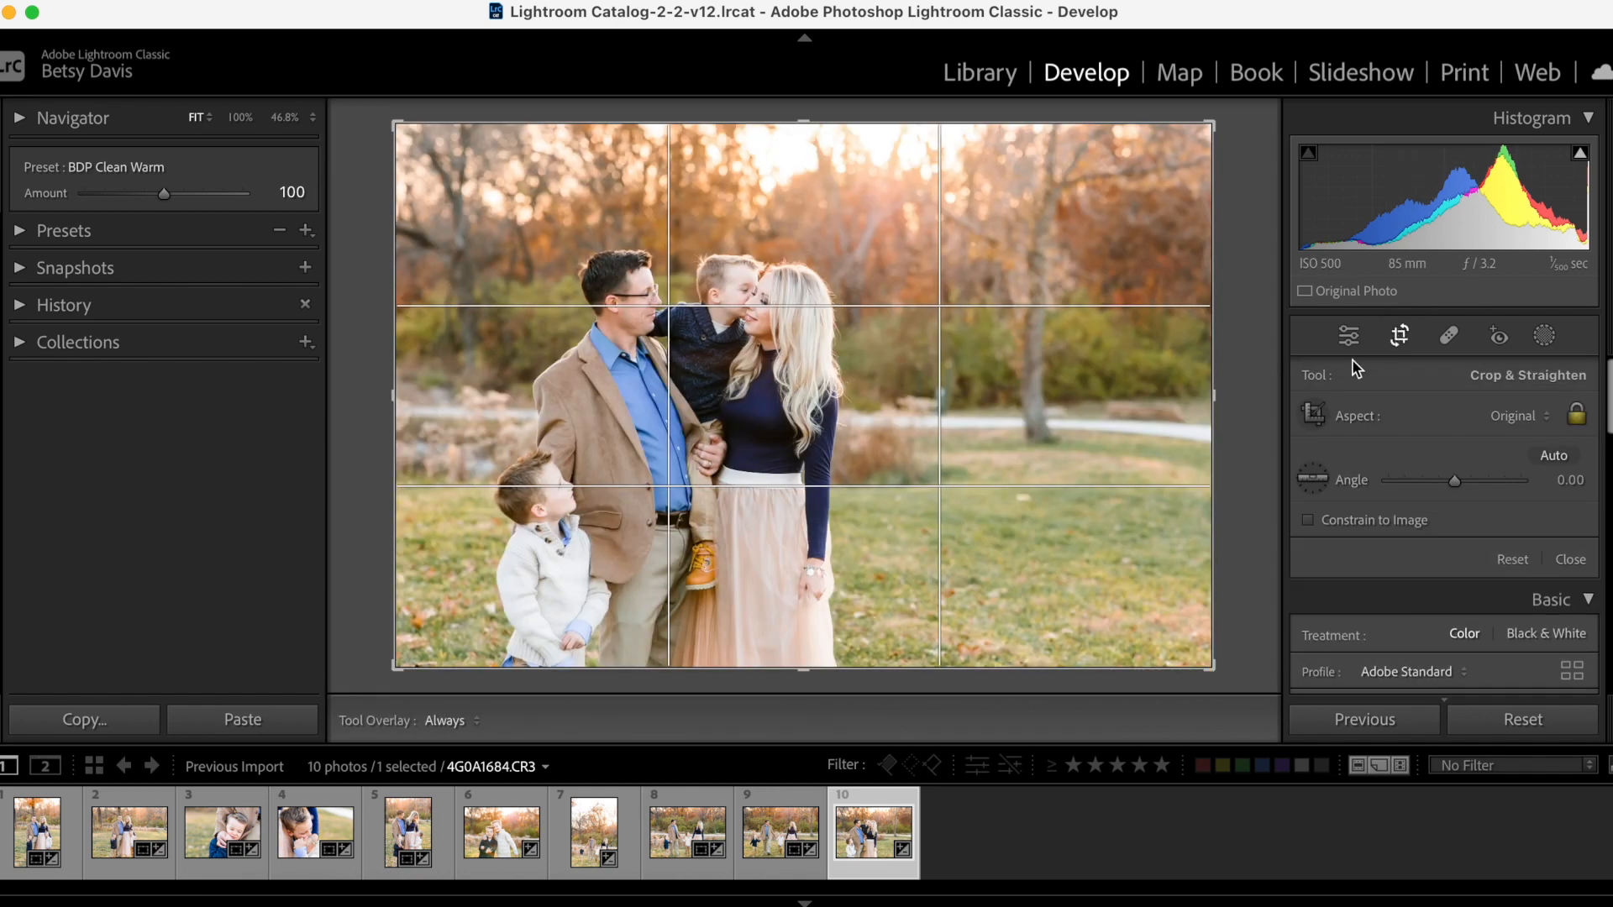
left_click_drag(1215, 126, 1196, 141)
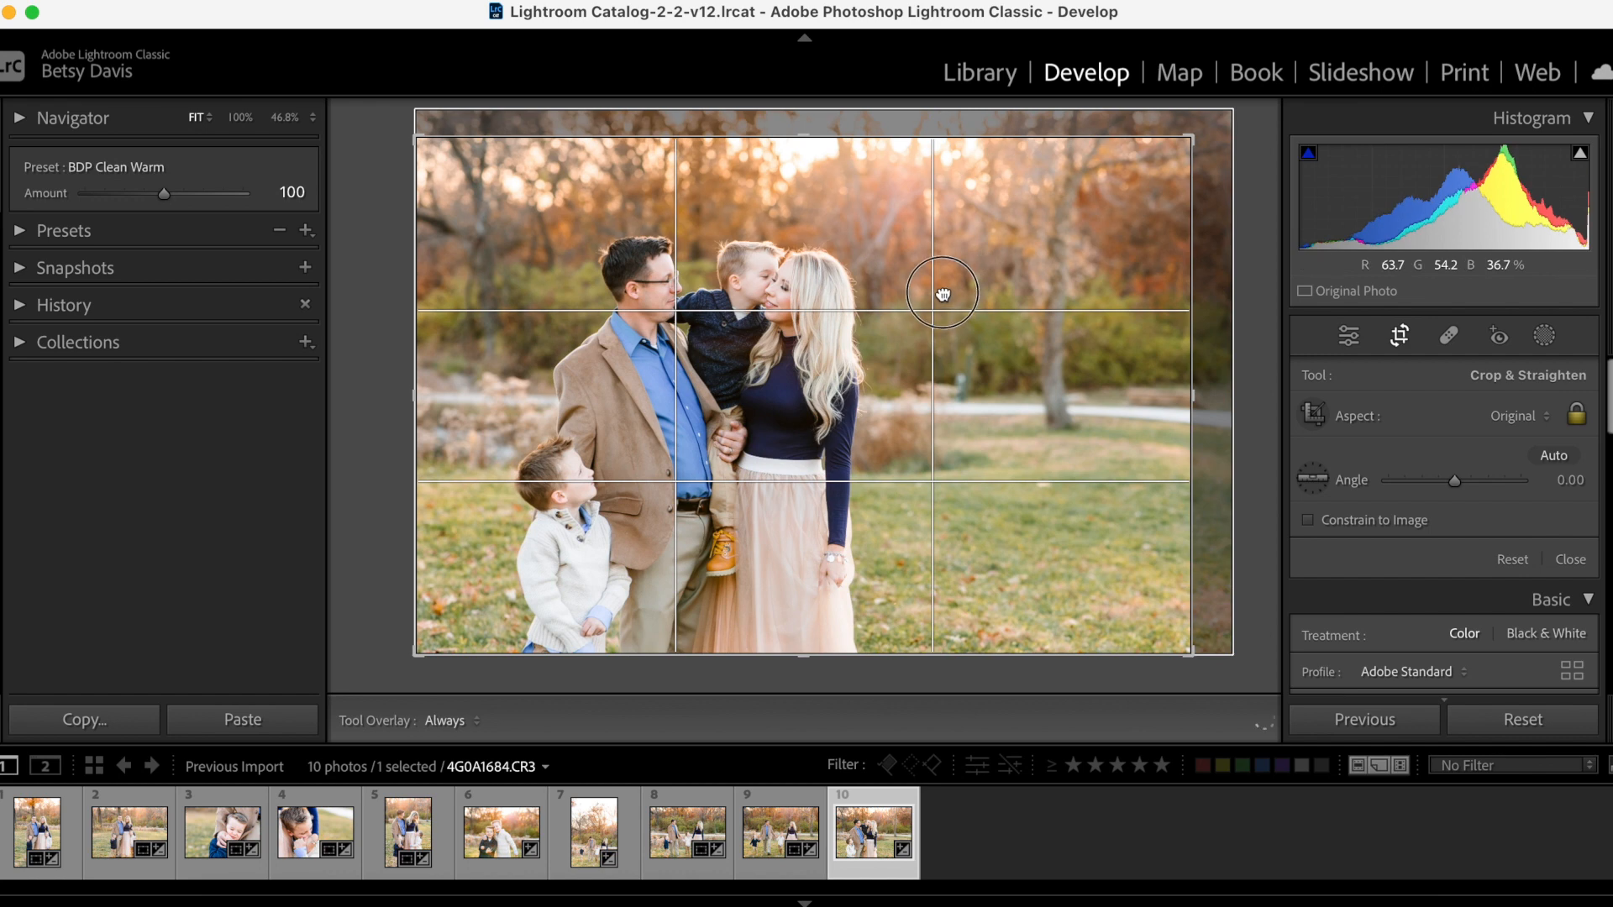
key("Return")
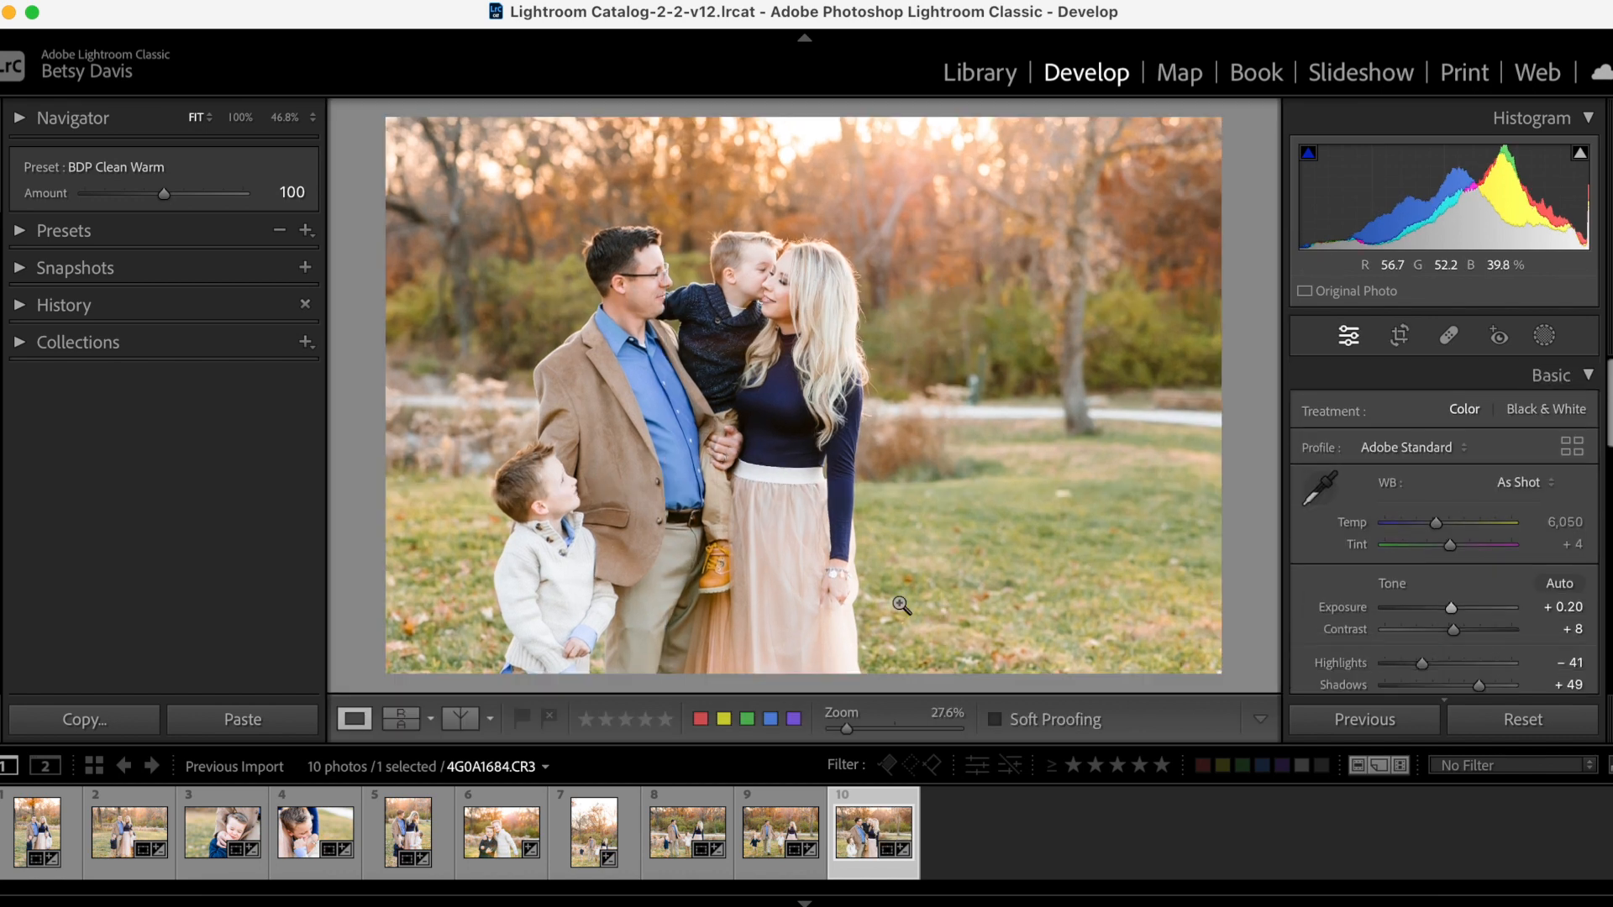
Review the edited photos across the set, including the first, second and seventh.
left_click(42, 832)
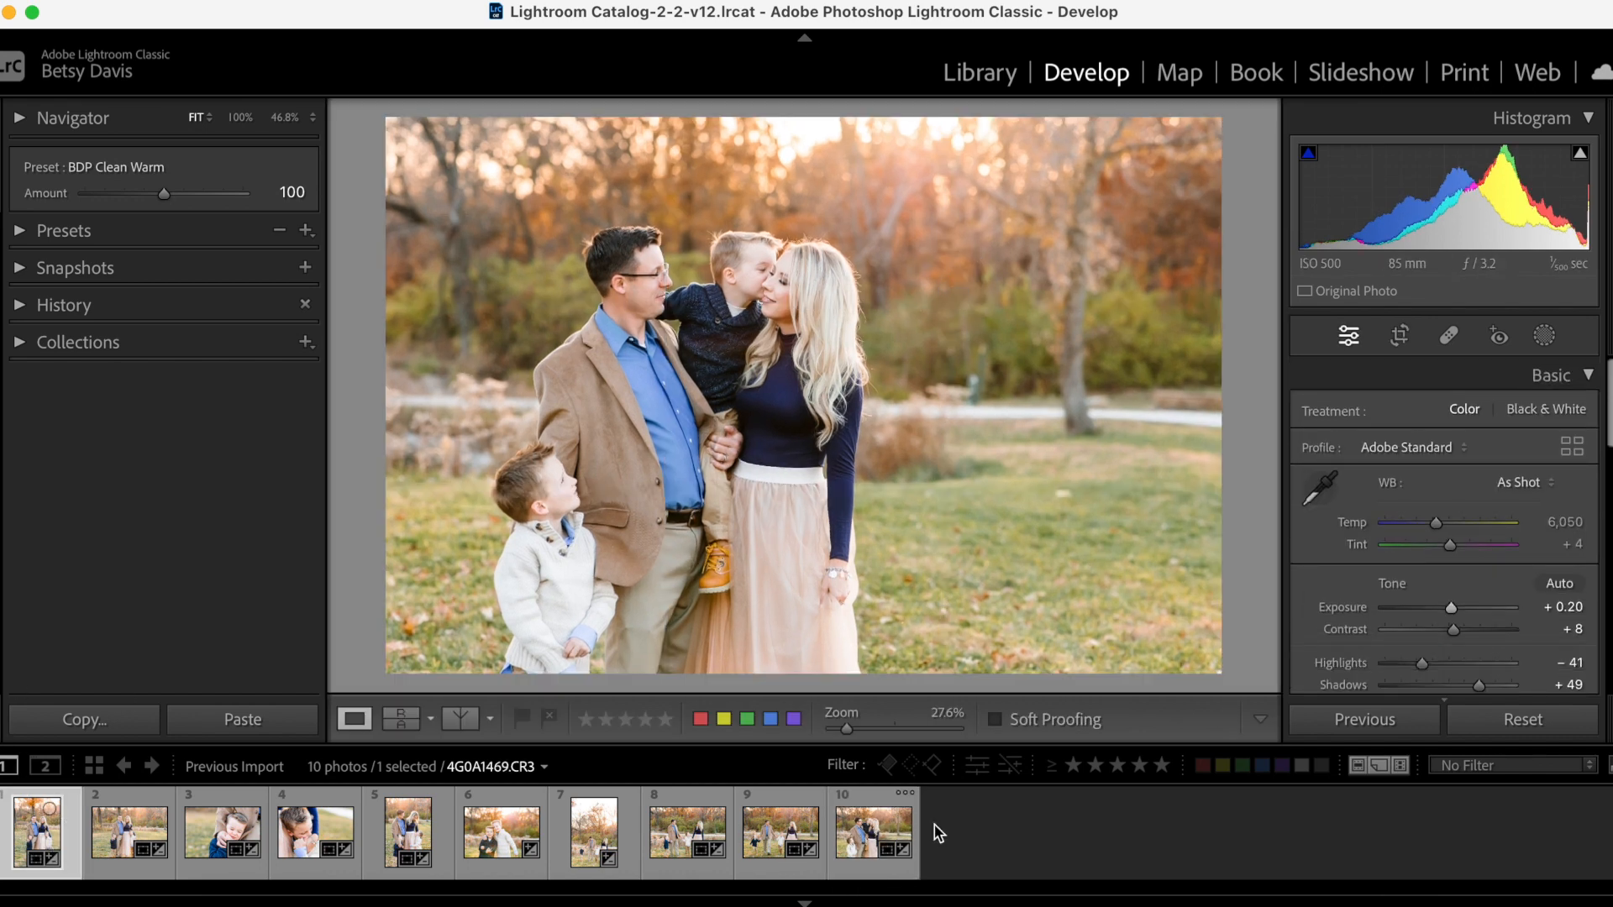
left_click(148, 833)
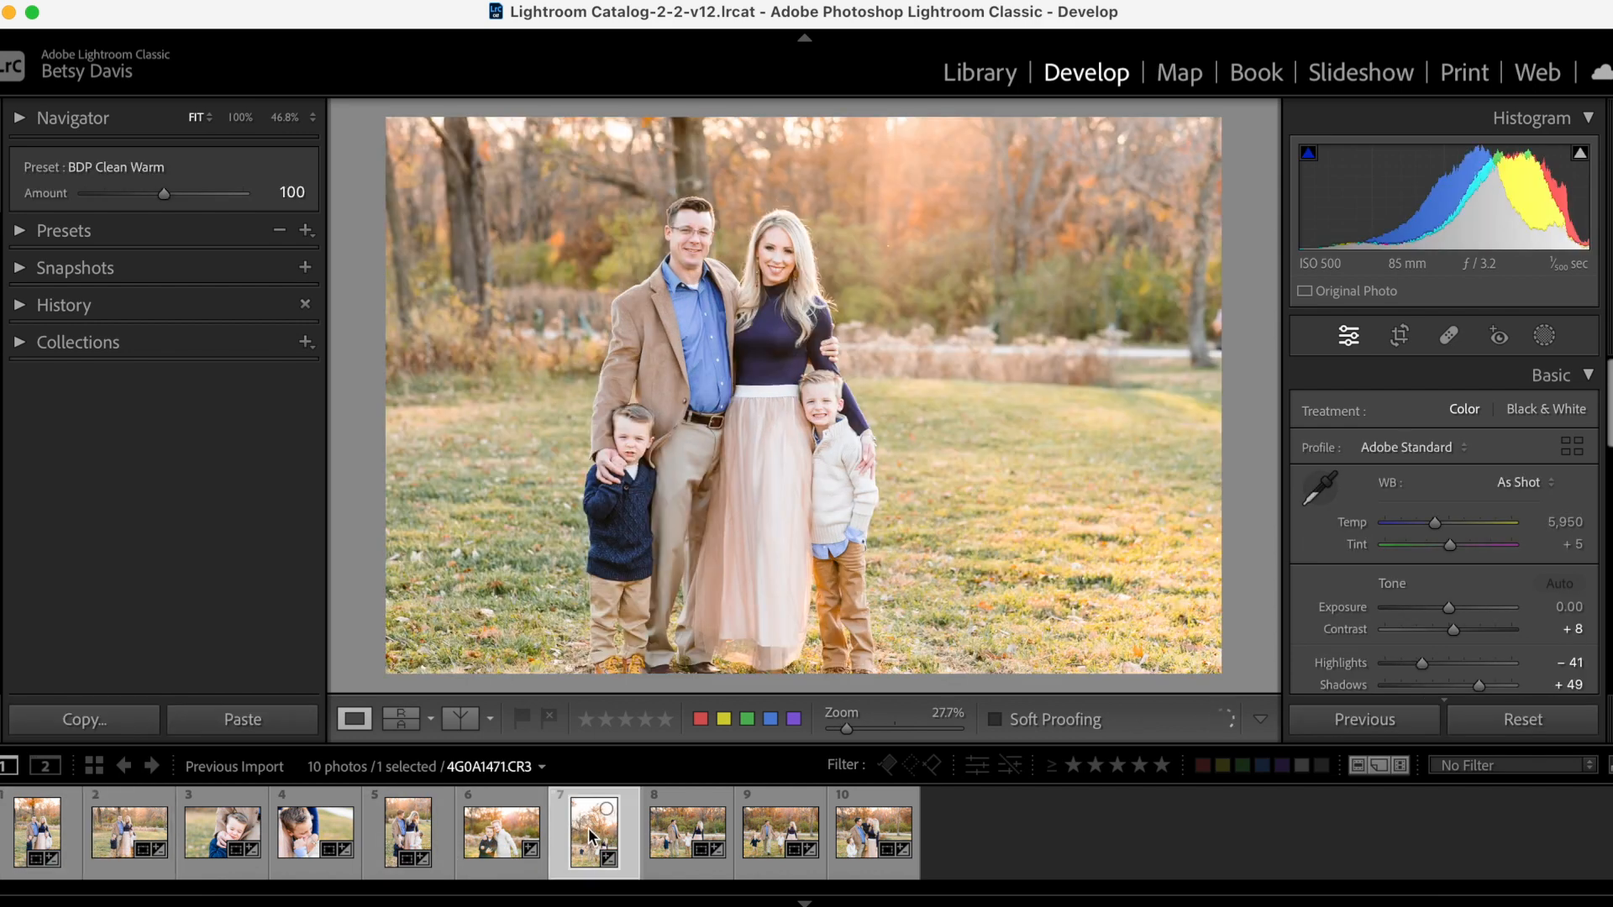
left_click(588, 827)
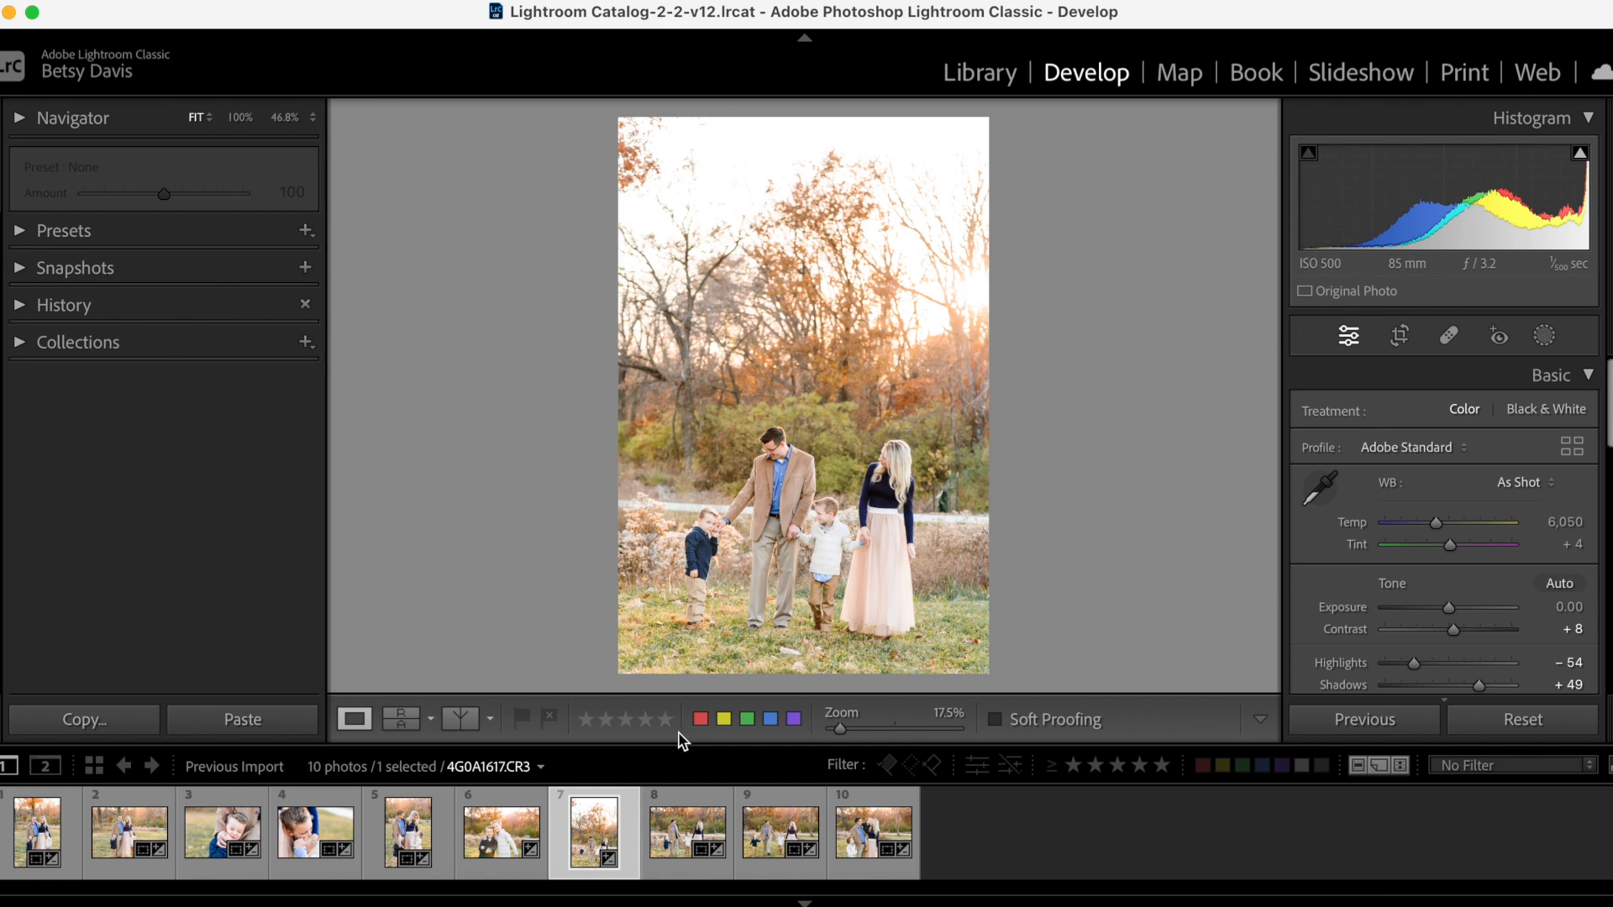
left_click(46, 838)
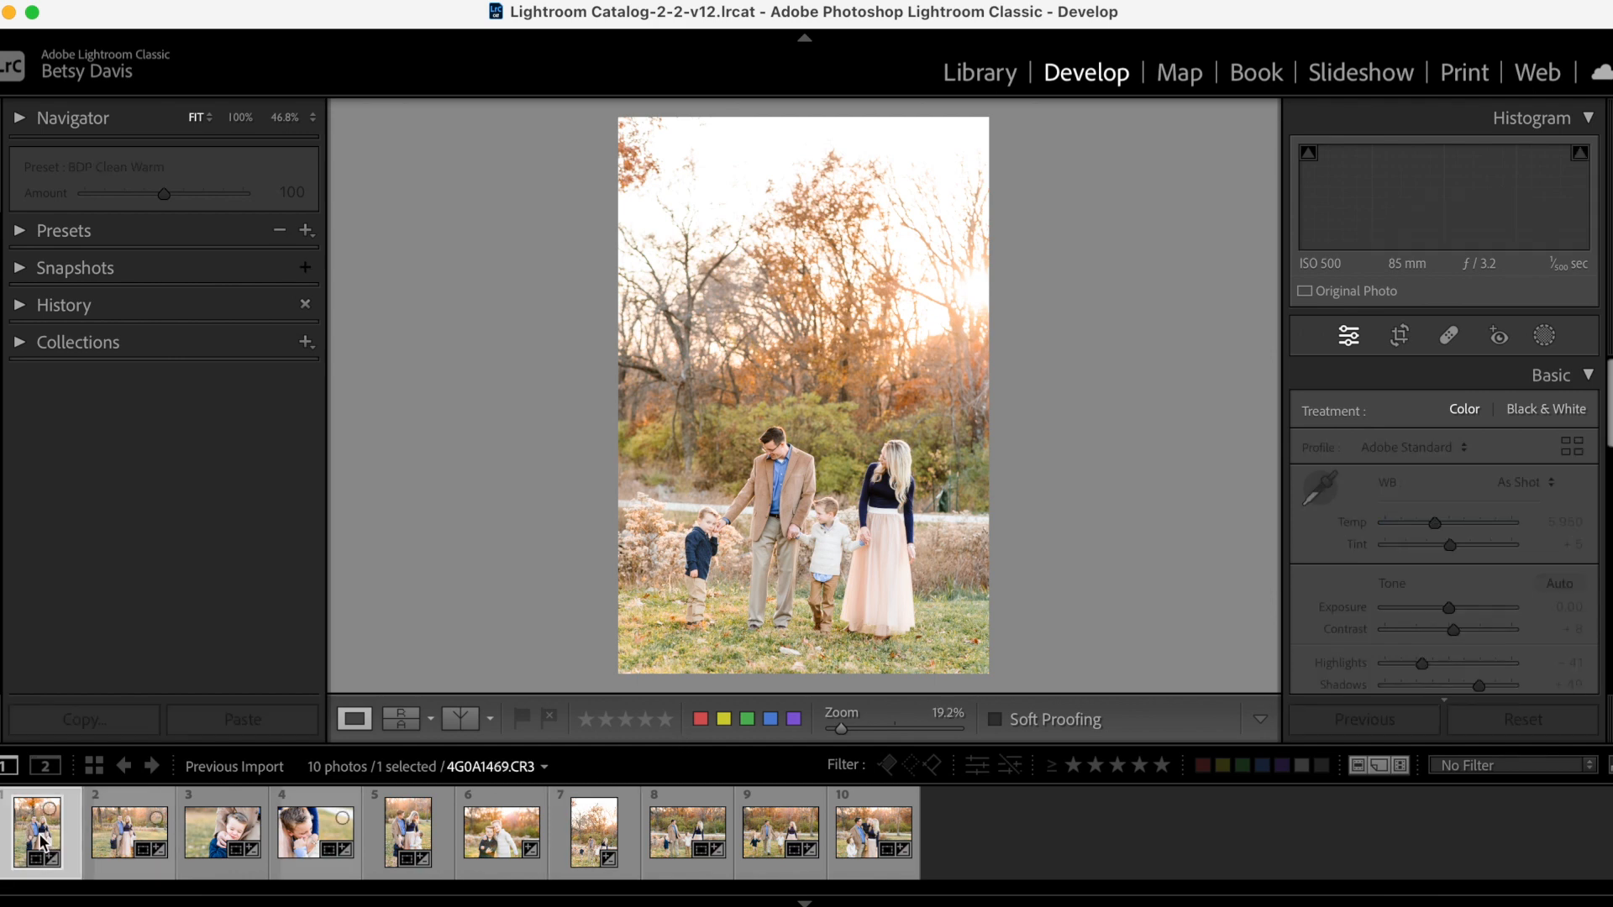